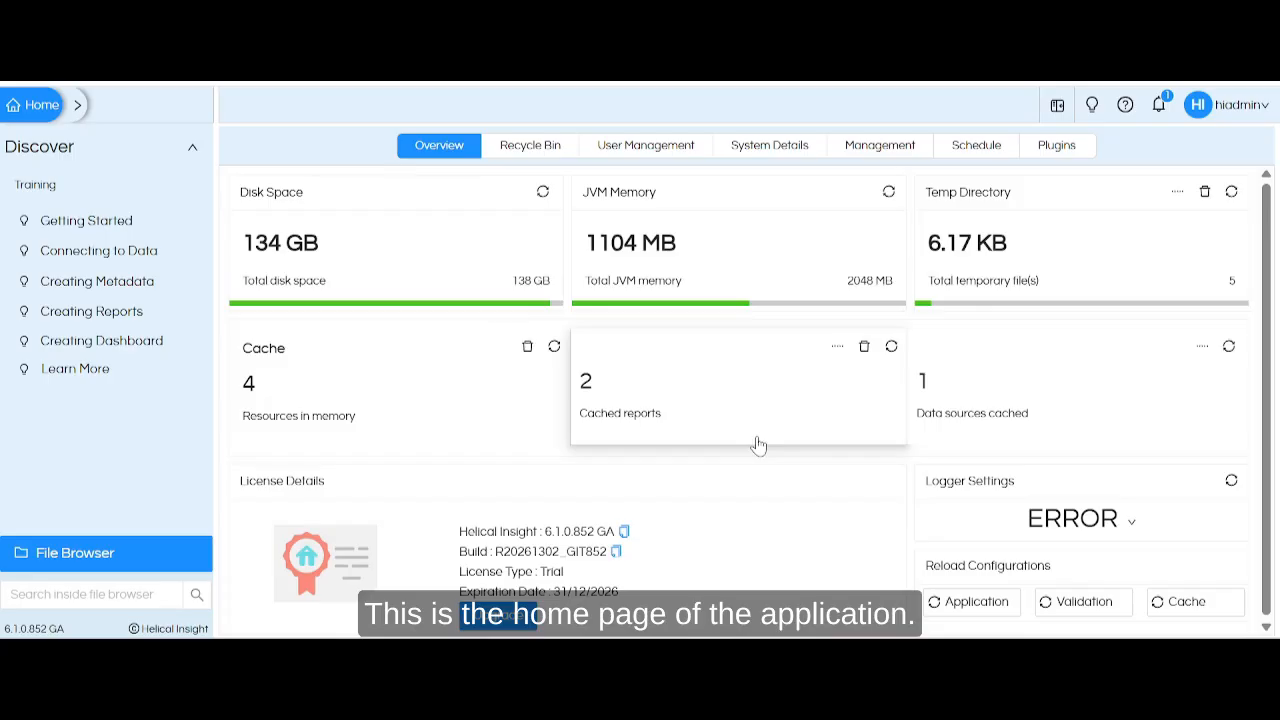
# Start a new report and load the Metadata_MD metadata from the Training Videos folder.
pyautogui.click(78, 105)
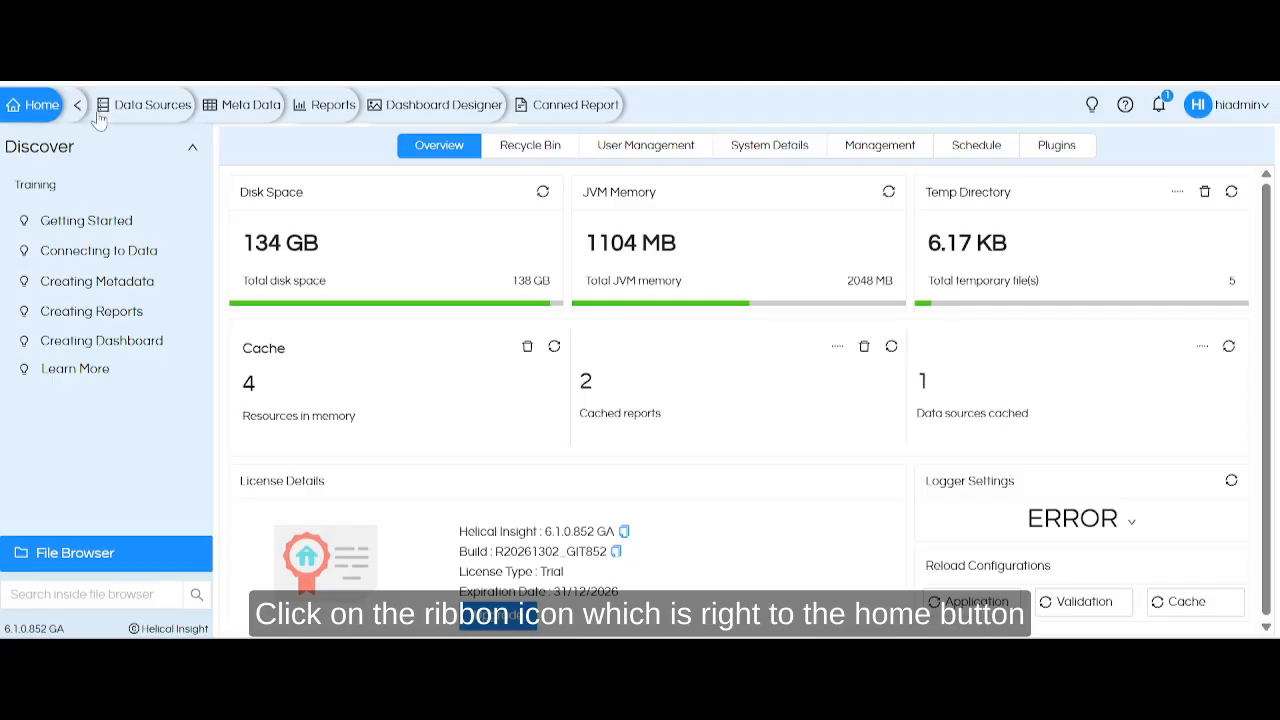
pyautogui.click(333, 106)
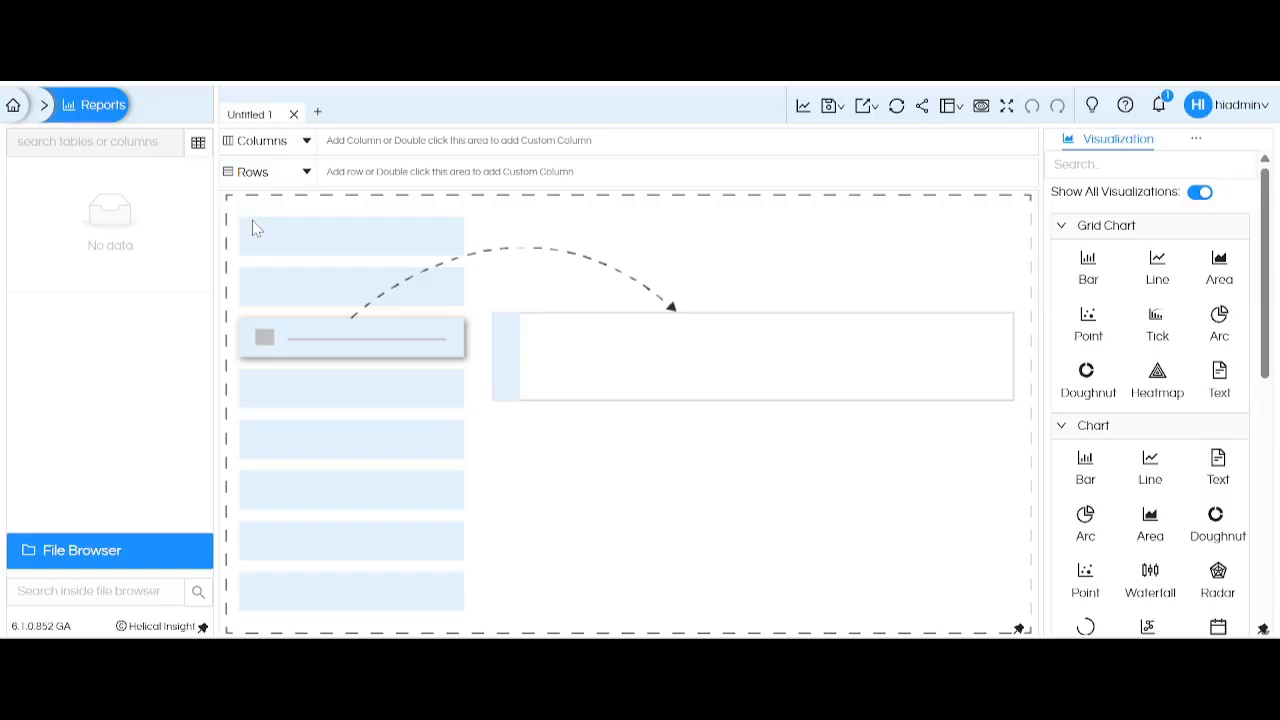
pyautogui.click(198, 150)
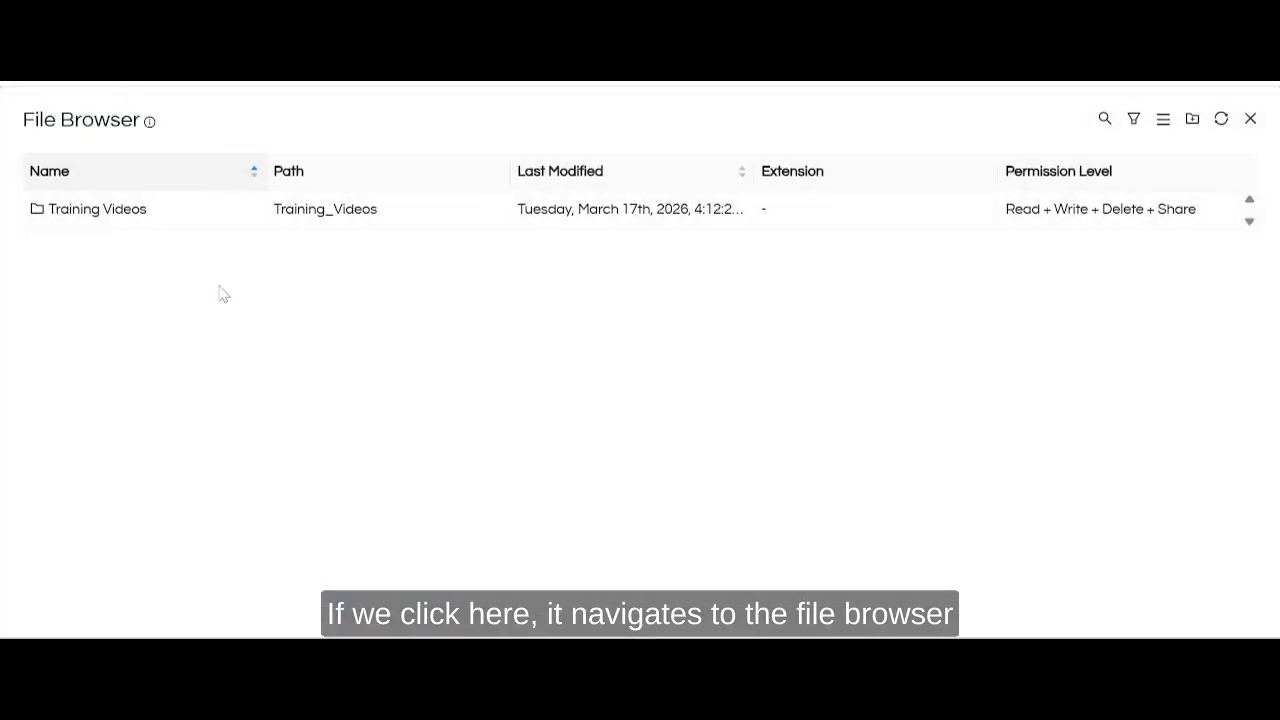
pyautogui.click(165, 218)
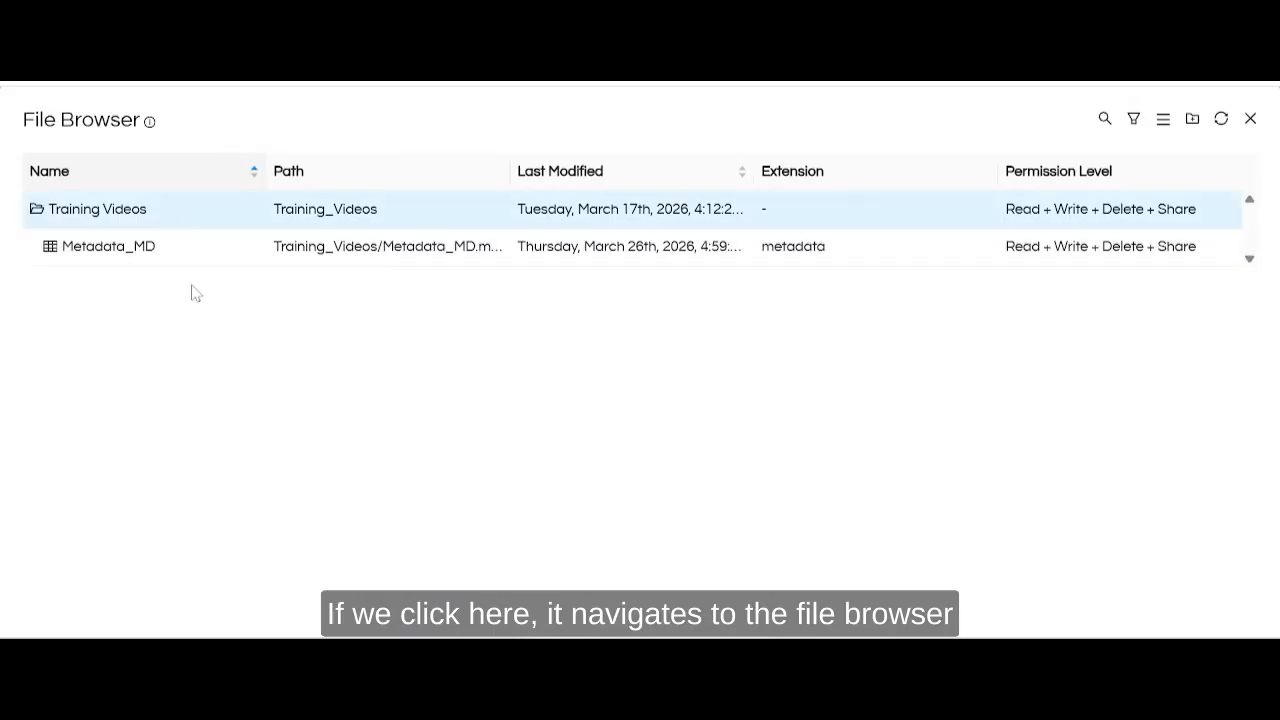
pyautogui.click(155, 262)
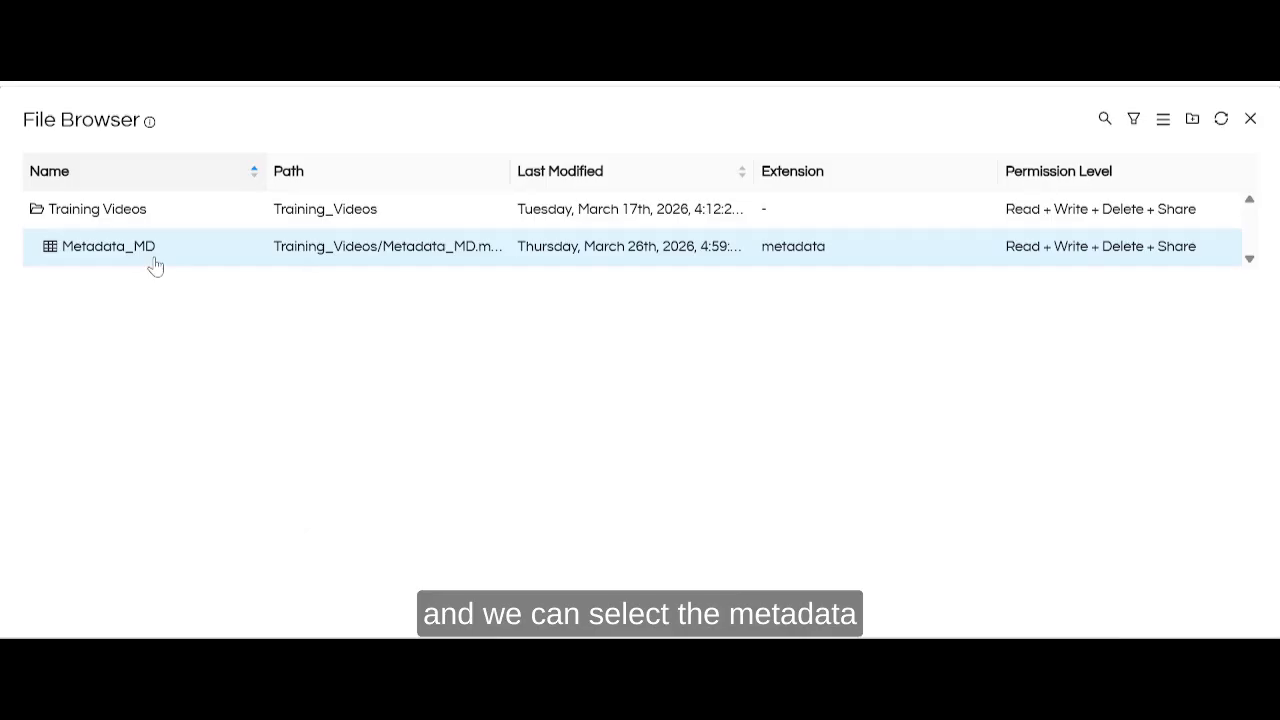
pyautogui.rightClick(155, 265)
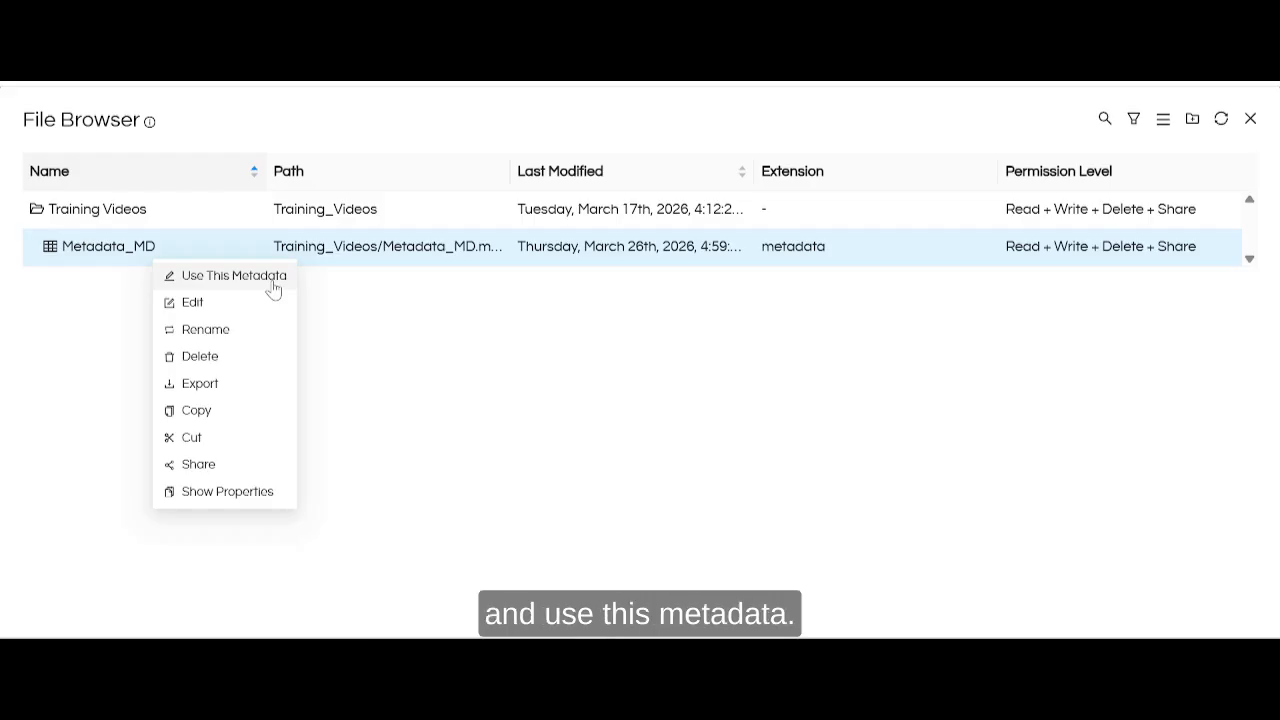
pyautogui.click(234, 276)
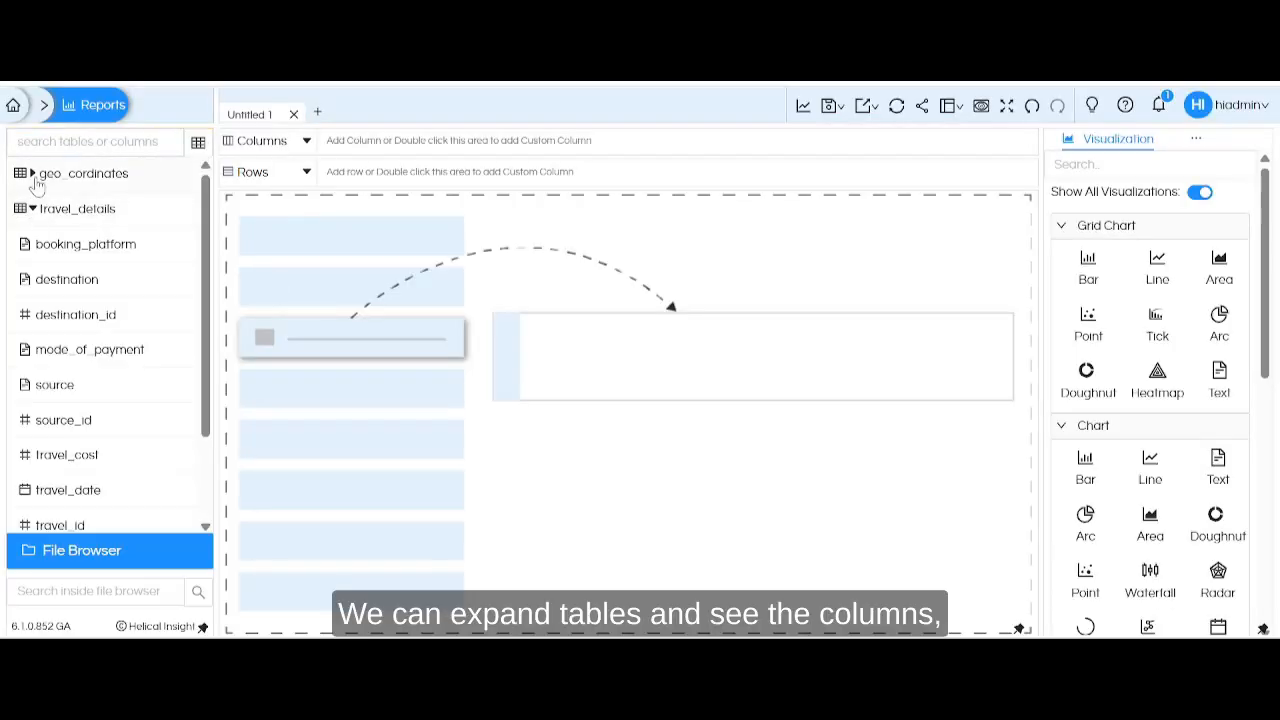
# Expand the geo_cordinates table to show its columns and look through the available visualization types.
pyautogui.click(33, 176)
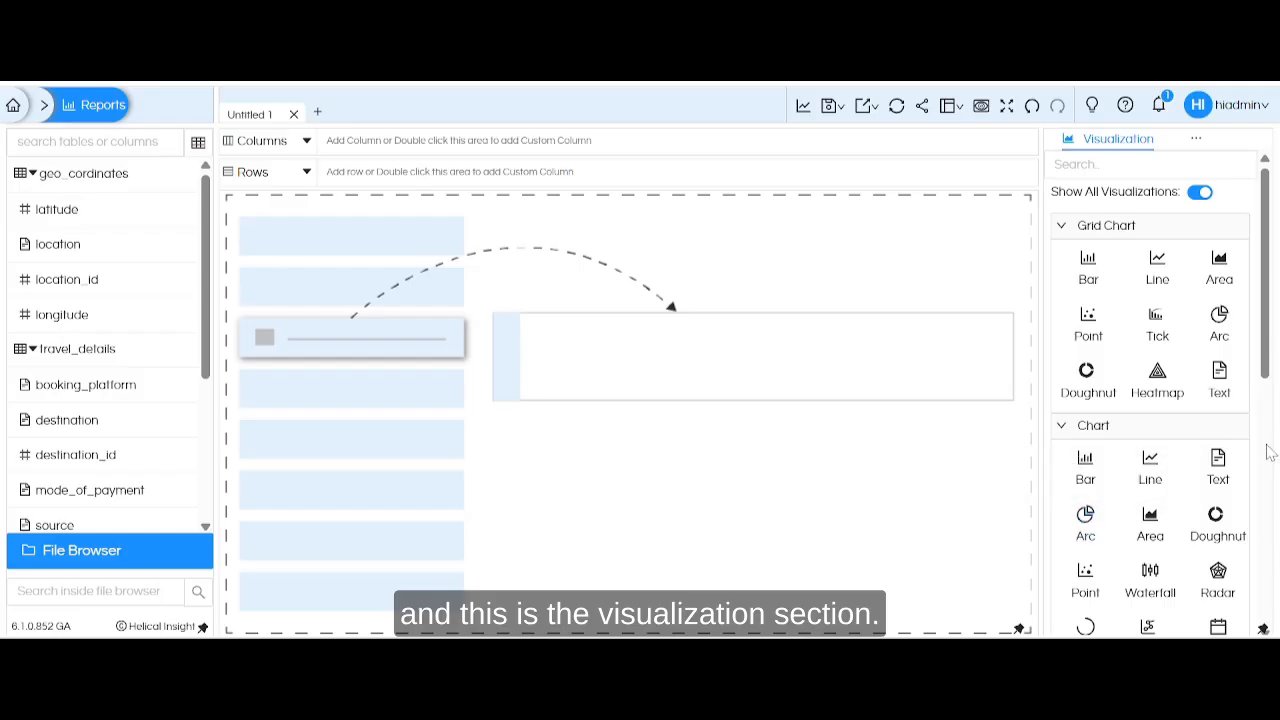
pyautogui.scroll(-1, 1267, 352)
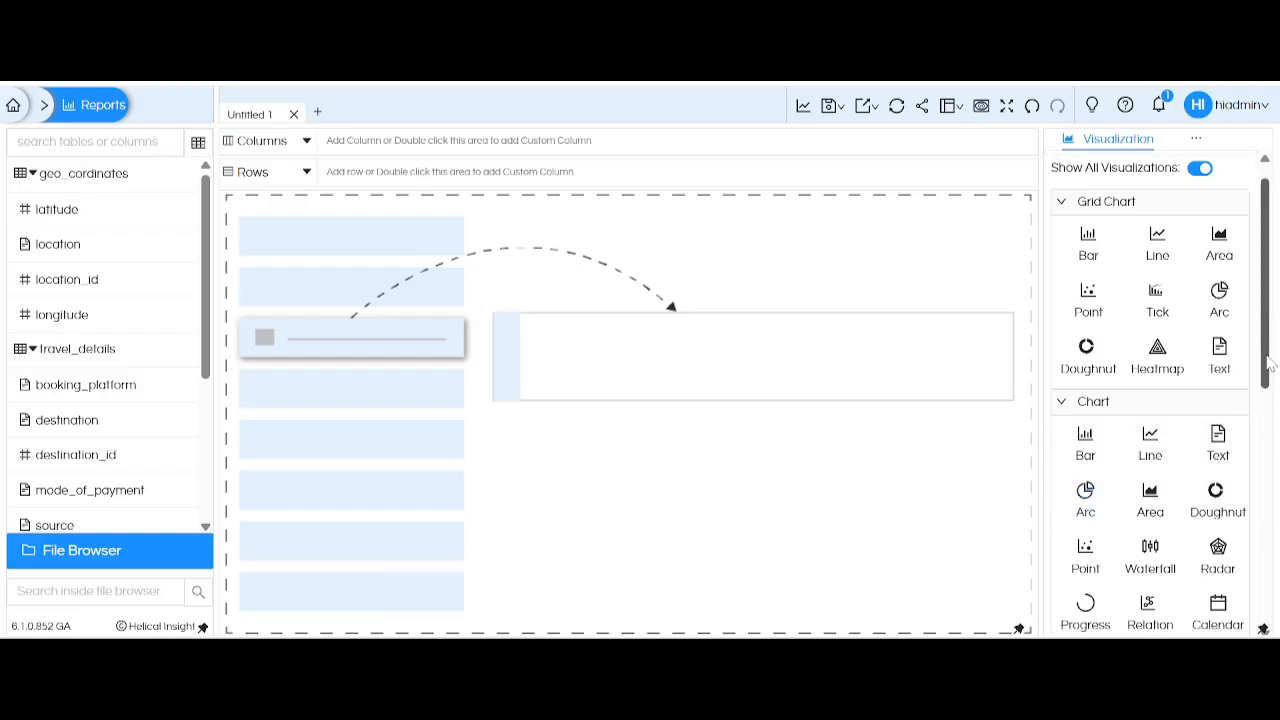
pyautogui.moveTo(1270, 365); pyautogui.dragTo(1263, 615)
pyautogui.scroll(10, 1150, 400)
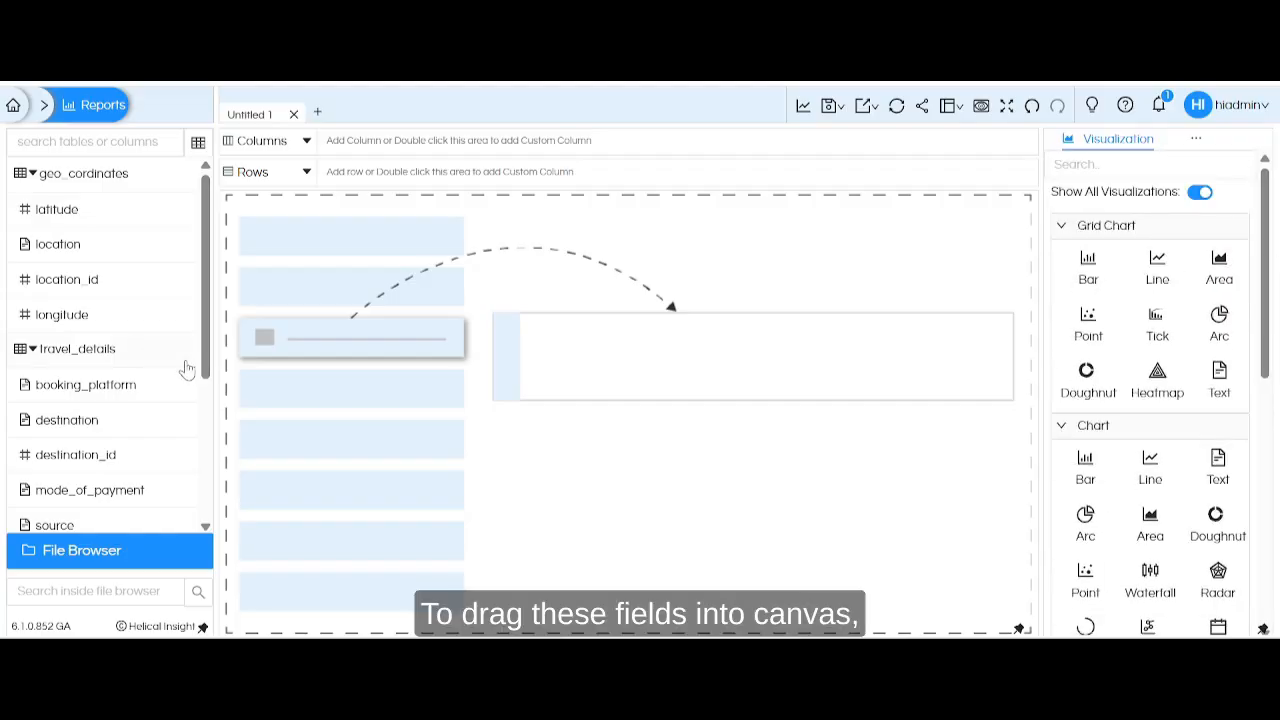
# Add booking_platform and mode_of_payment as columns and travel_cost as a row, and generate the report.
pyautogui.doubleClick(101, 396)
pyautogui.moveTo(118, 505); pyautogui.dragTo(618, 160)
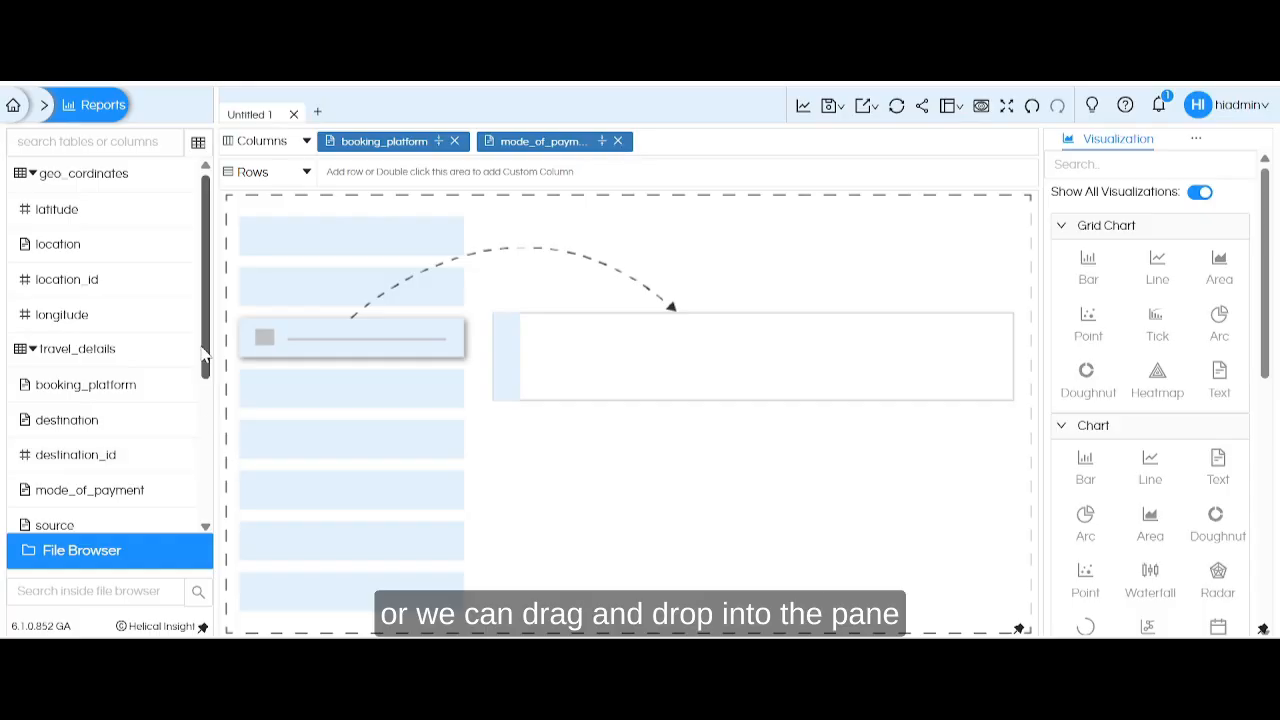
pyautogui.scroll(-5, 150, 380)
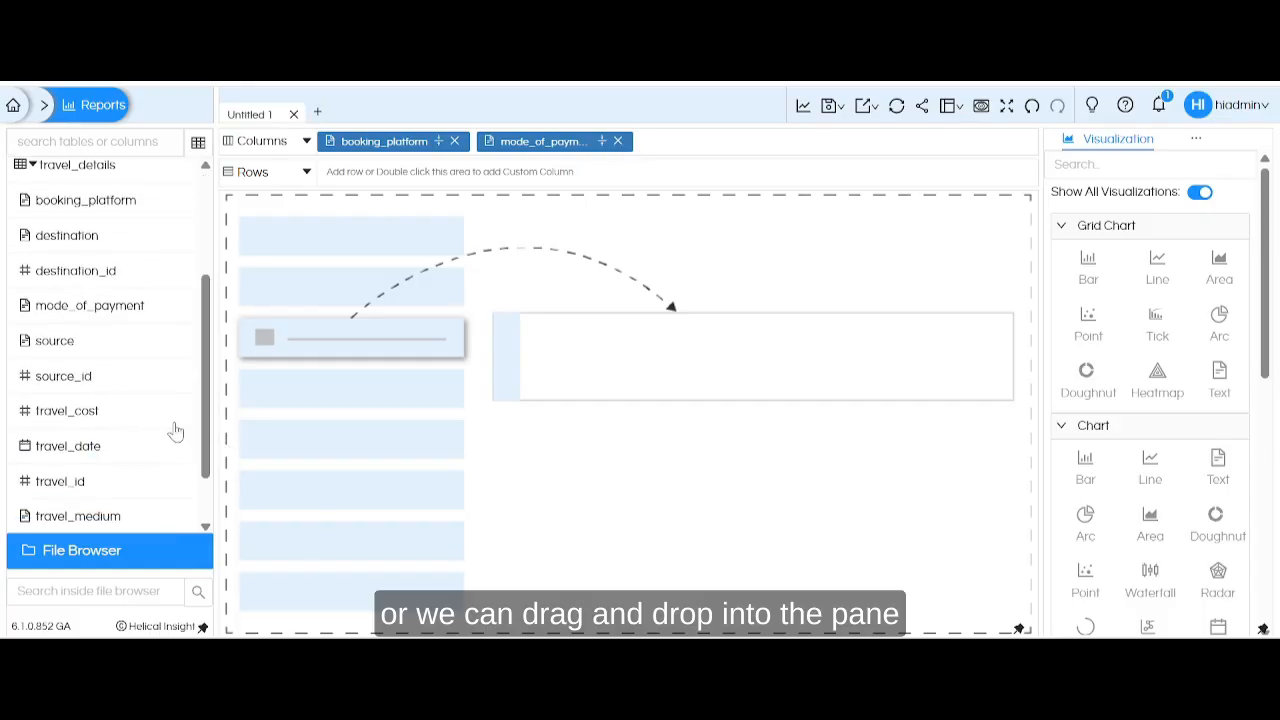
pyautogui.rightClick(105, 418)
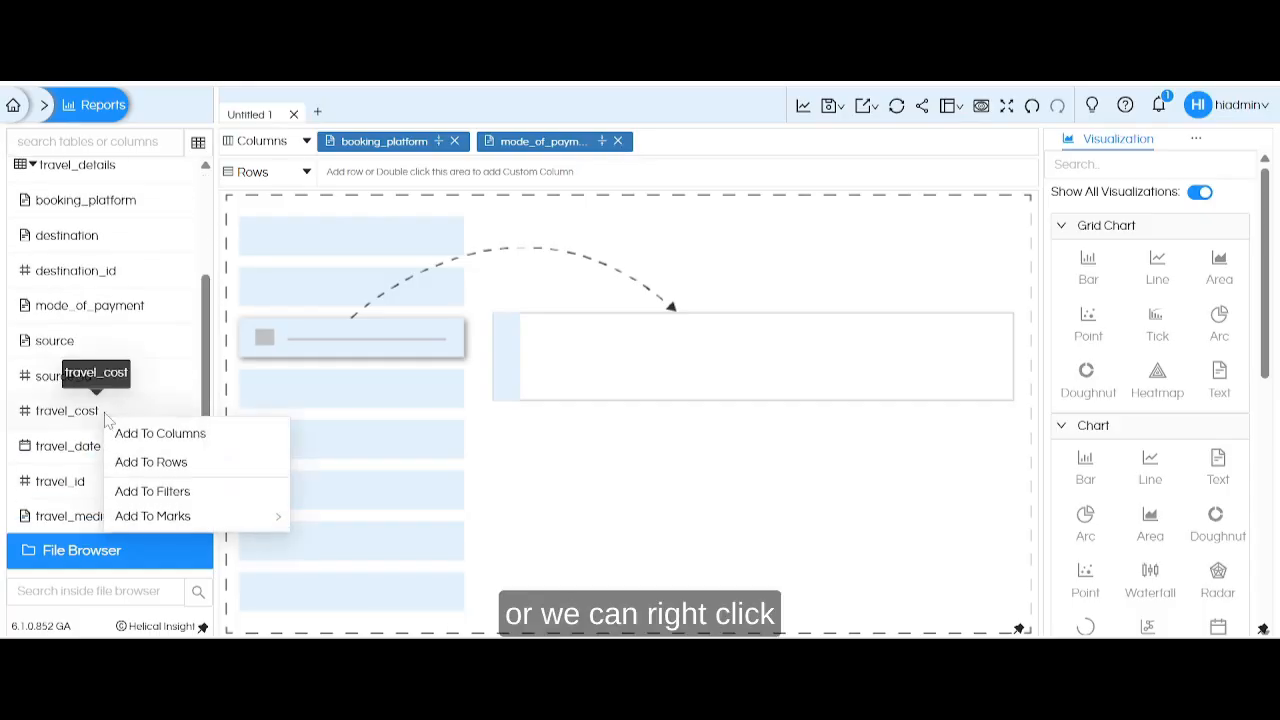
pyautogui.click(216, 464)
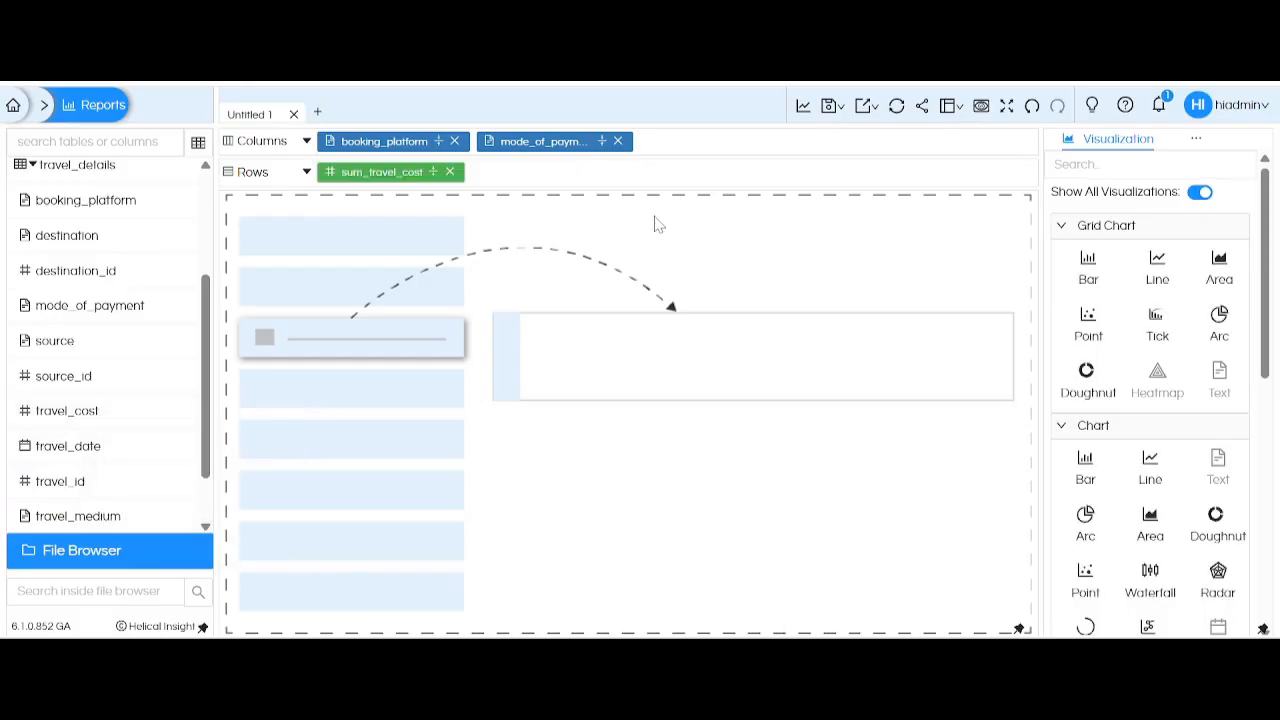
pyautogui.click(803, 113)
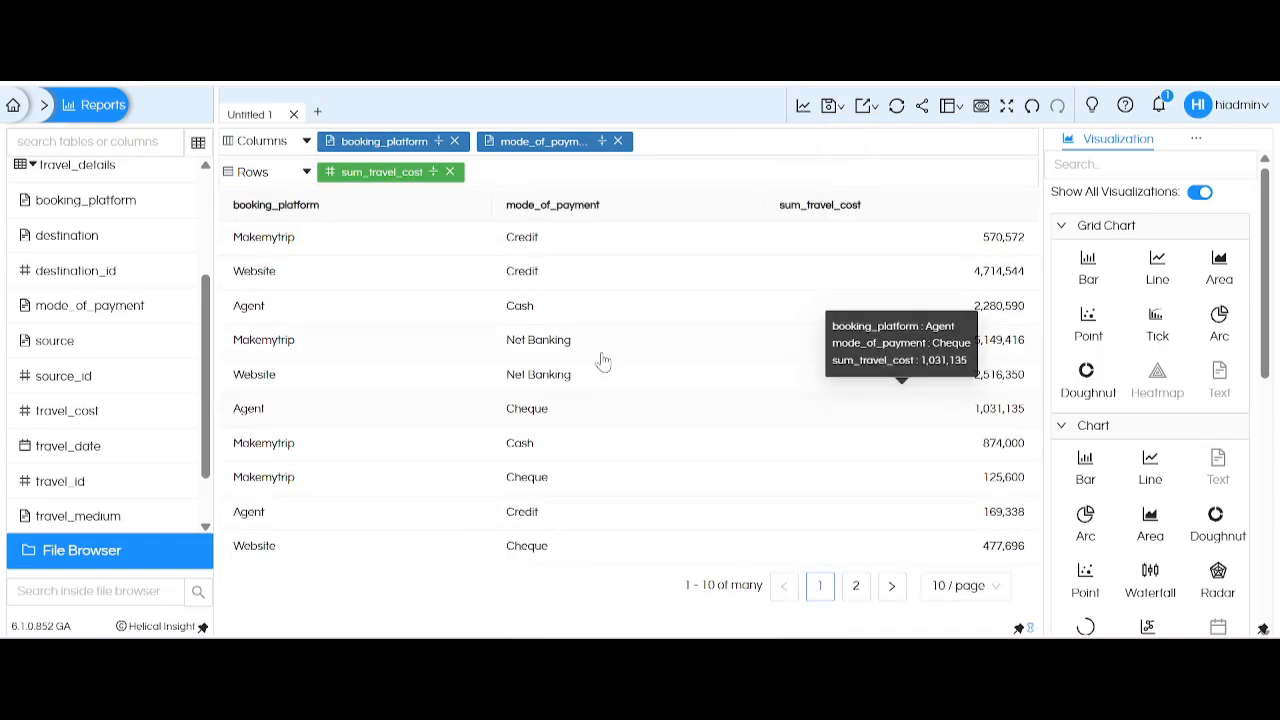
# Review the visualization categories from Grid Chart to VF, collapsing each one.
pyautogui.moveTo(1267, 245); pyautogui.dragTo(1268, 315)
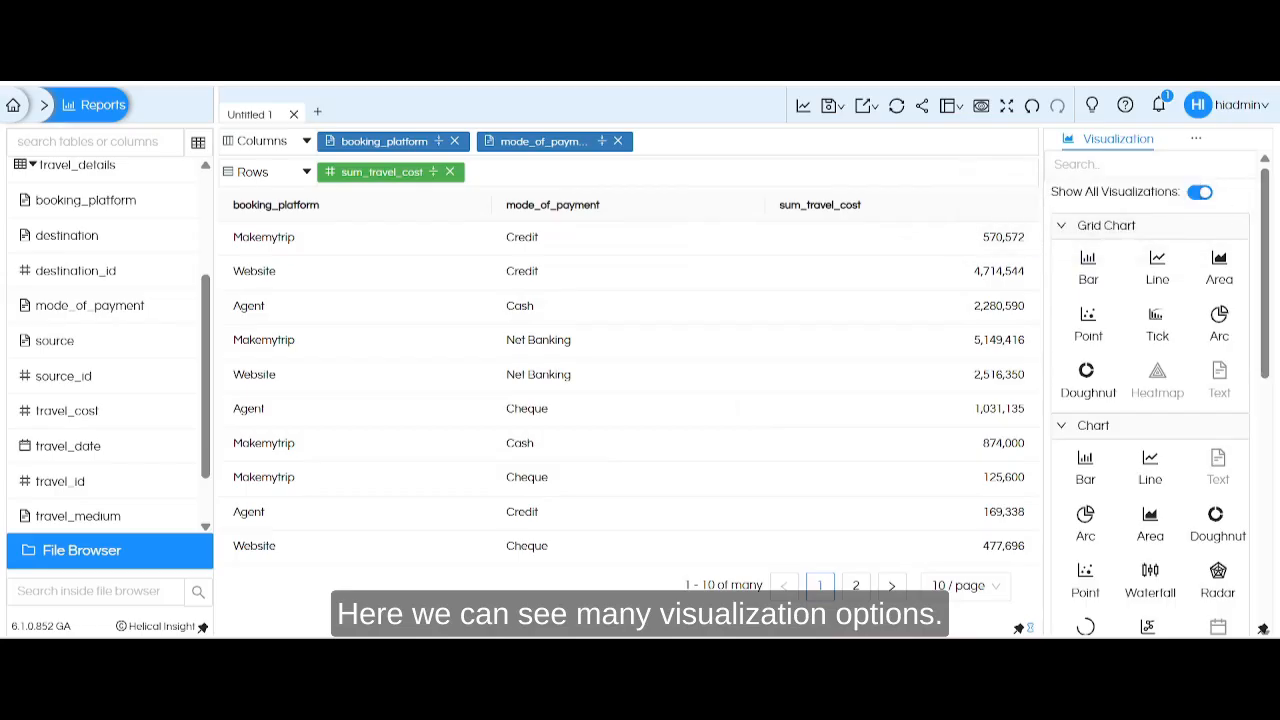
pyautogui.click(1058, 229)
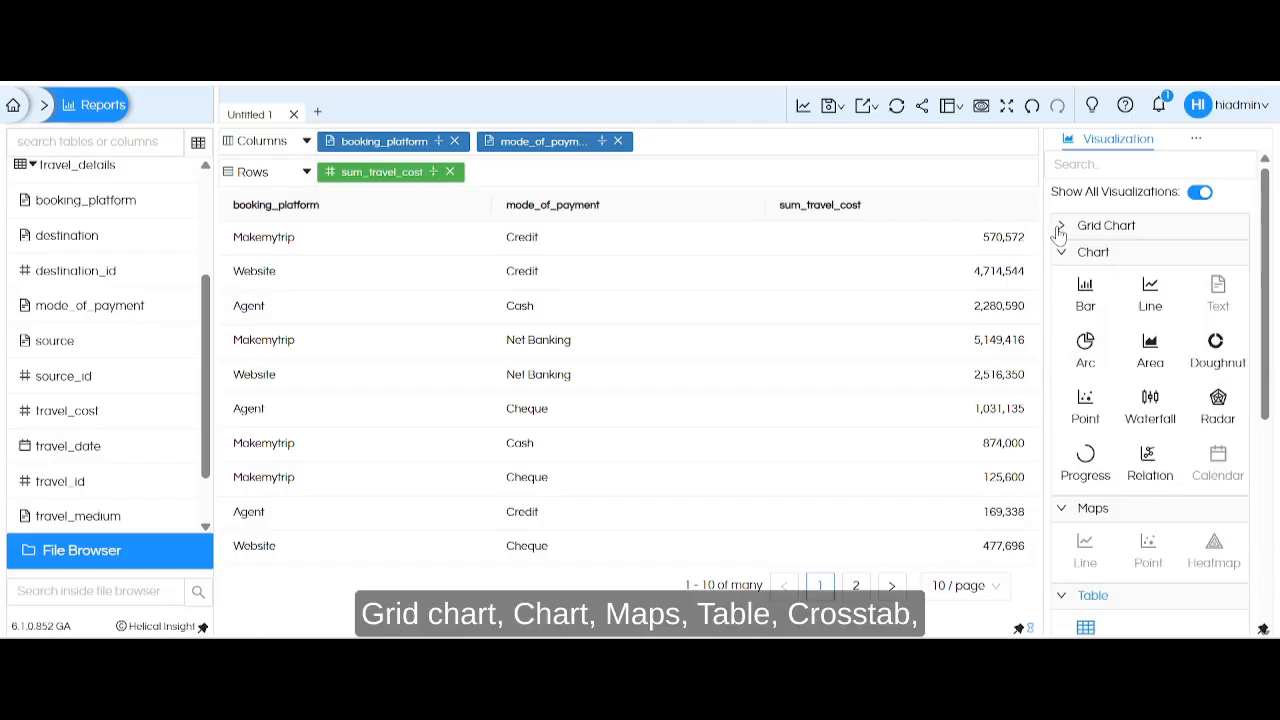
pyautogui.click(1059, 262)
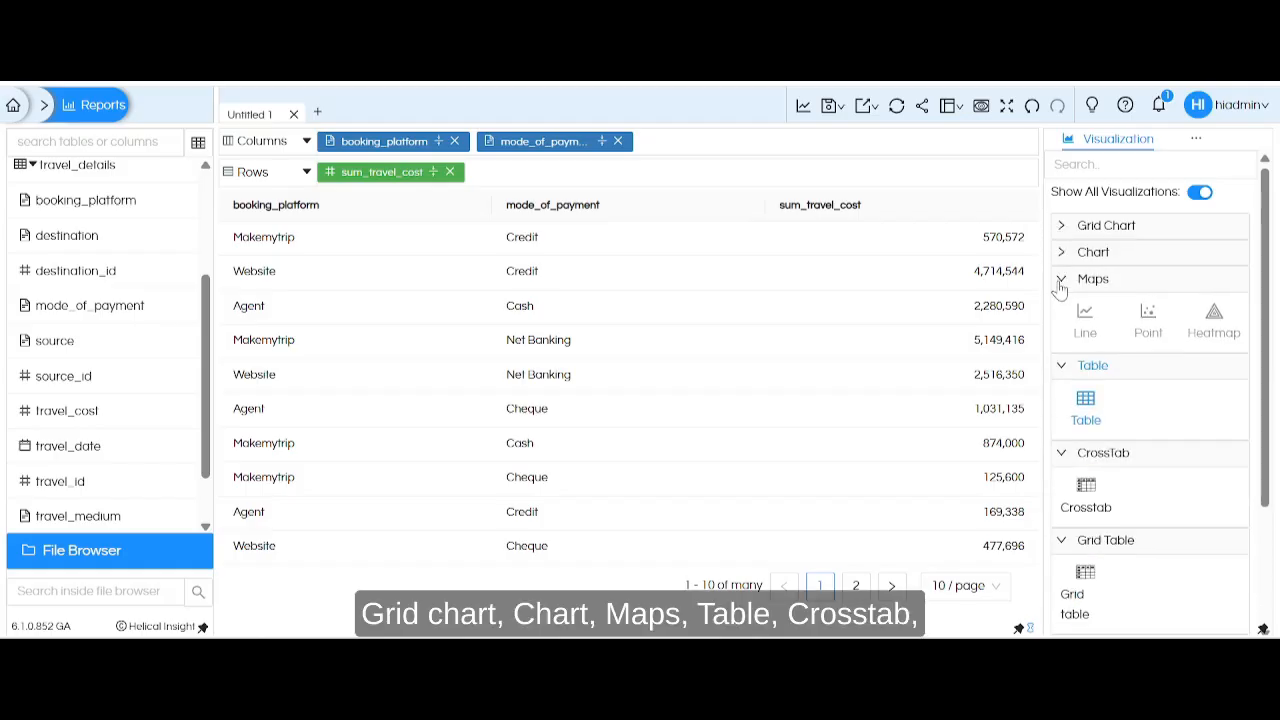
pyautogui.click(1060, 281)
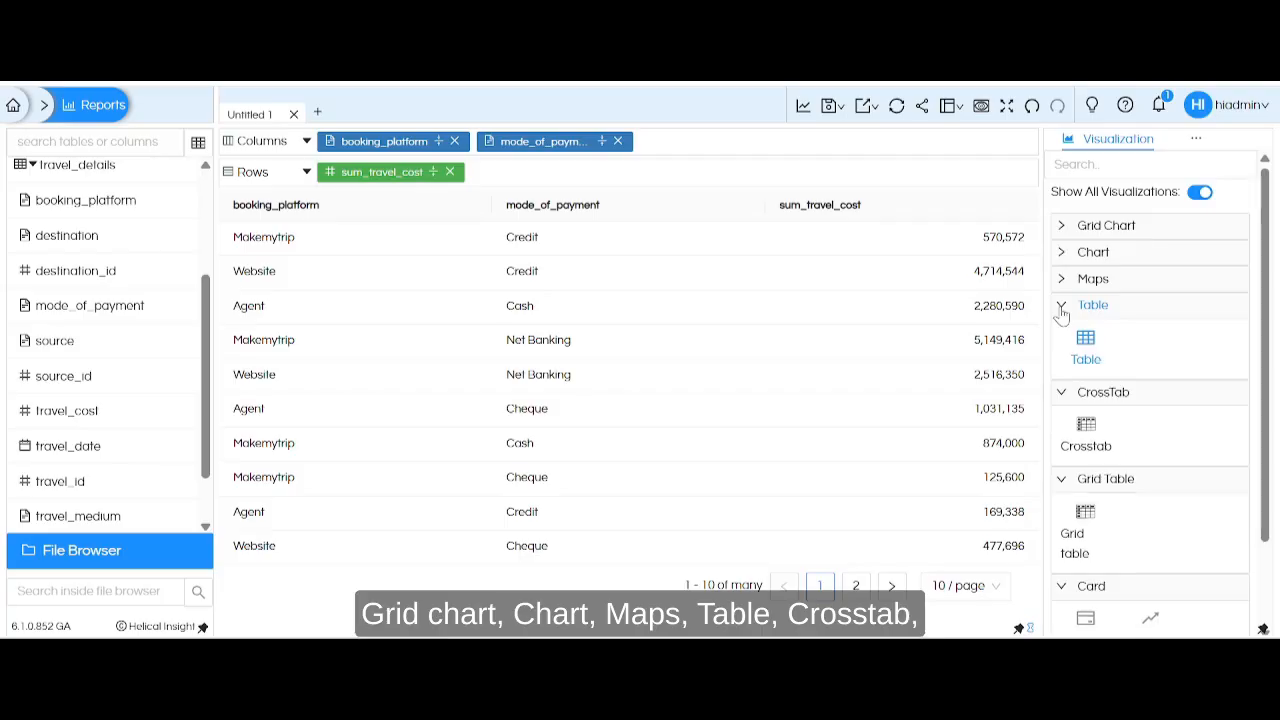
pyautogui.click(1062, 308)
pyautogui.click(1062, 334)
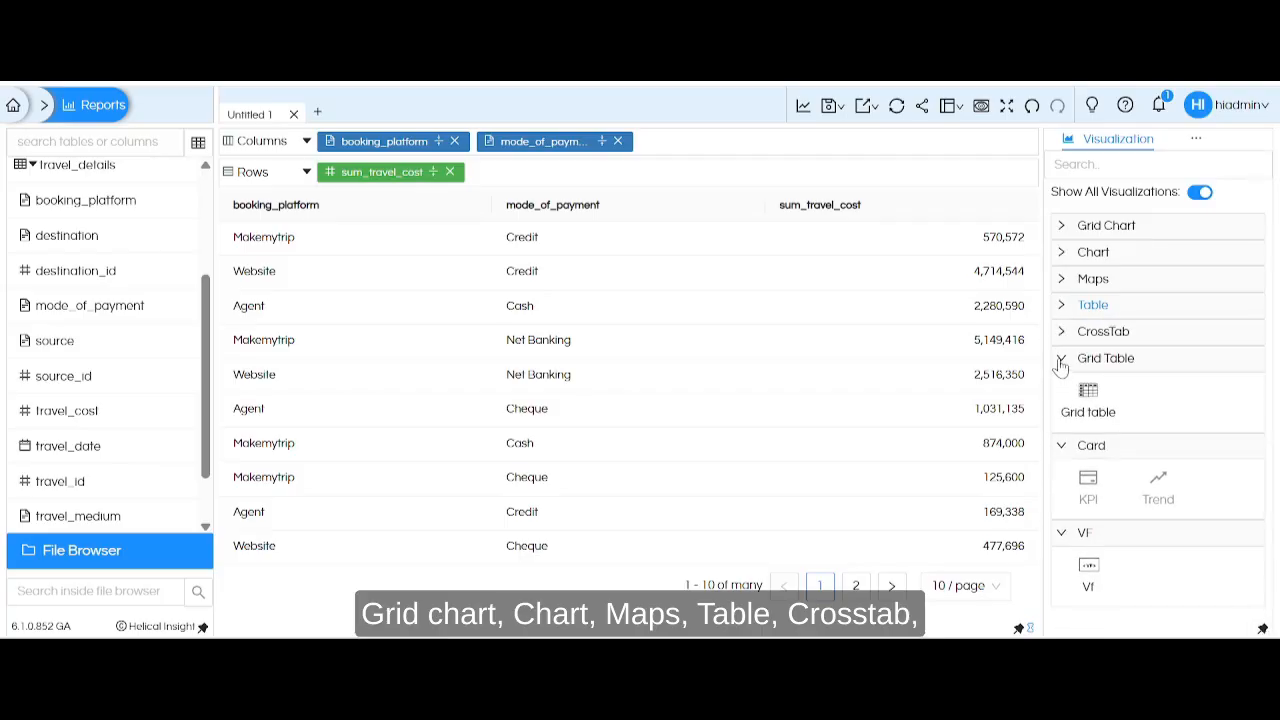
pyautogui.click(1062, 362)
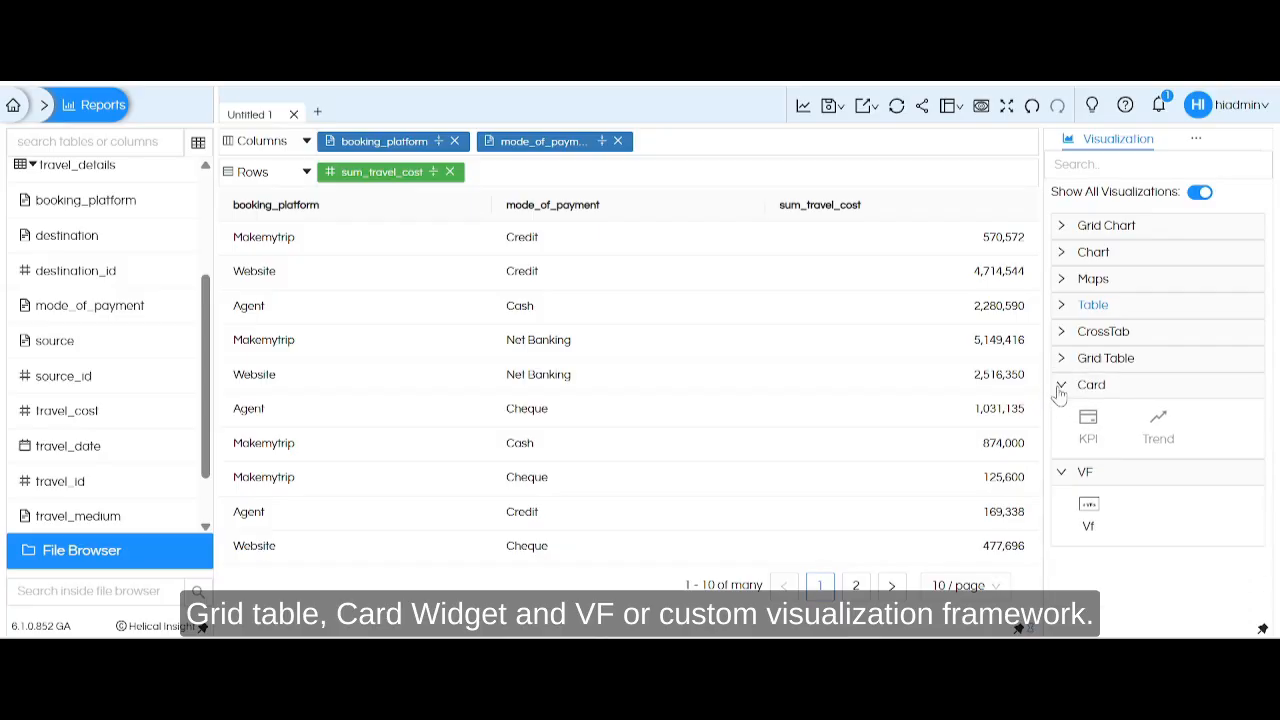
pyautogui.click(1061, 388)
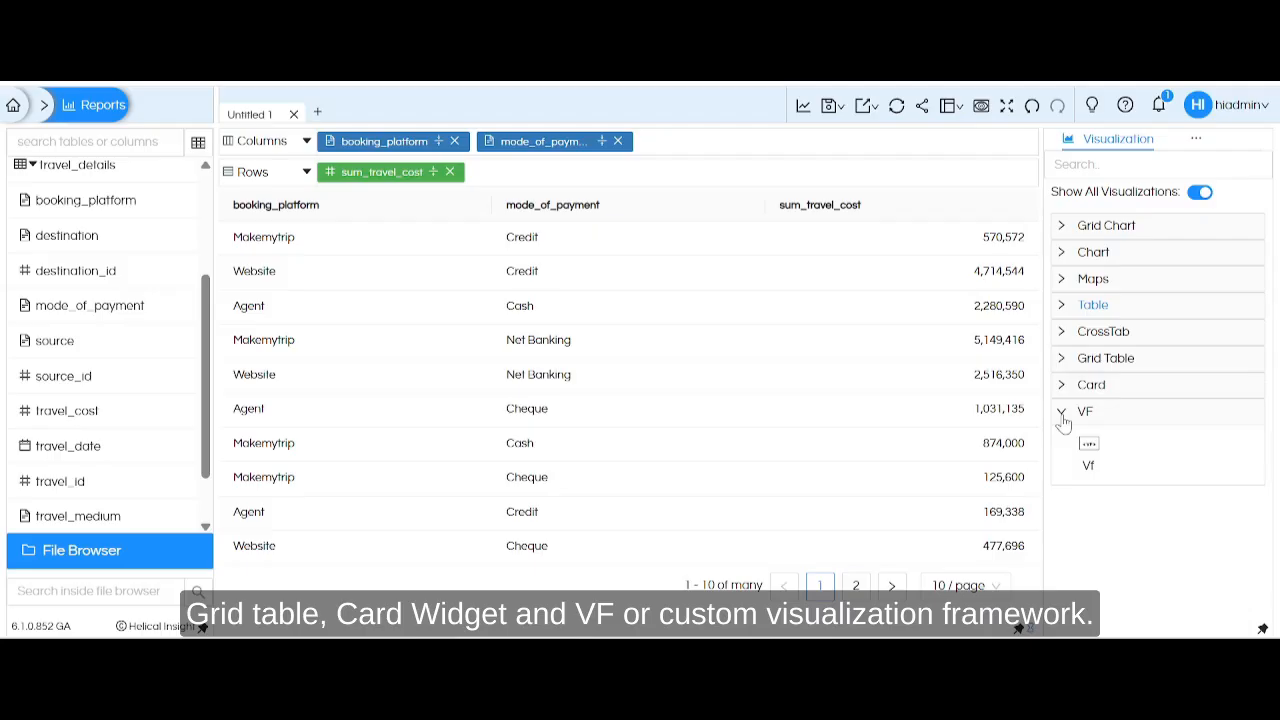
pyautogui.click(1062, 413)
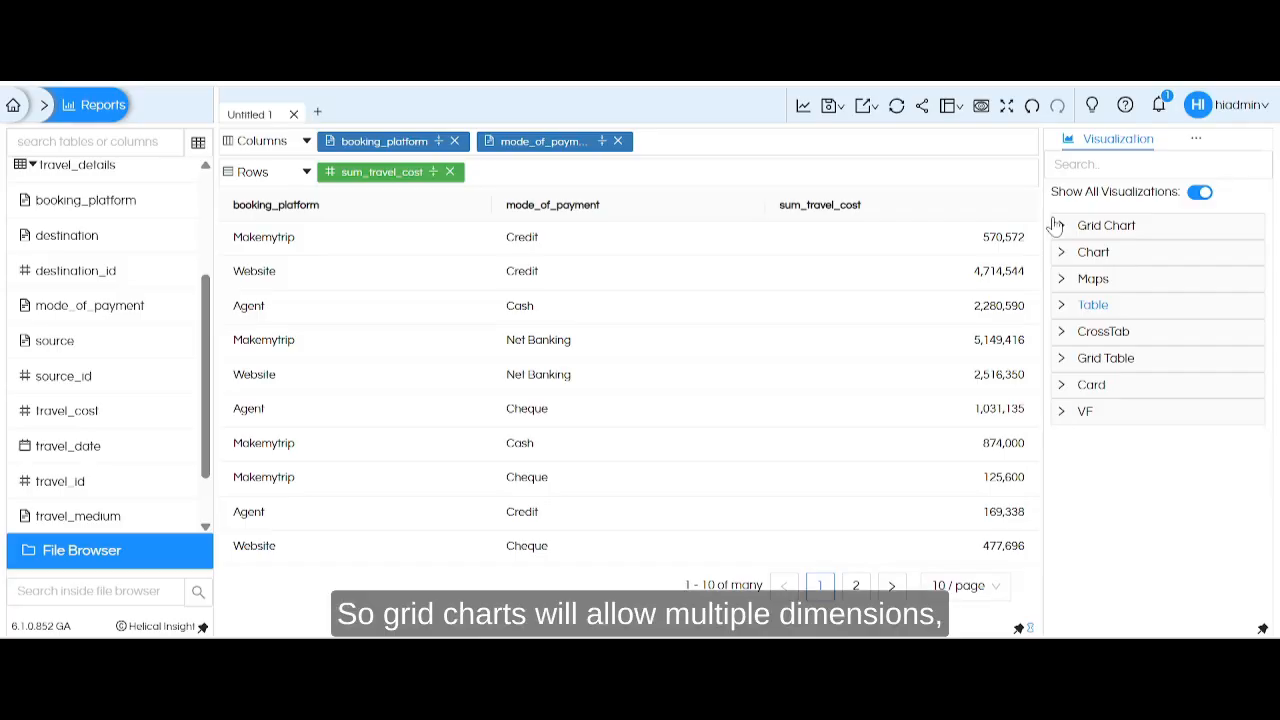
# Examine the chart types offered in the Grid Chart and Chart categories, leaving both collapsed.
pyautogui.click(1058, 225)
pyautogui.click(1058, 224)
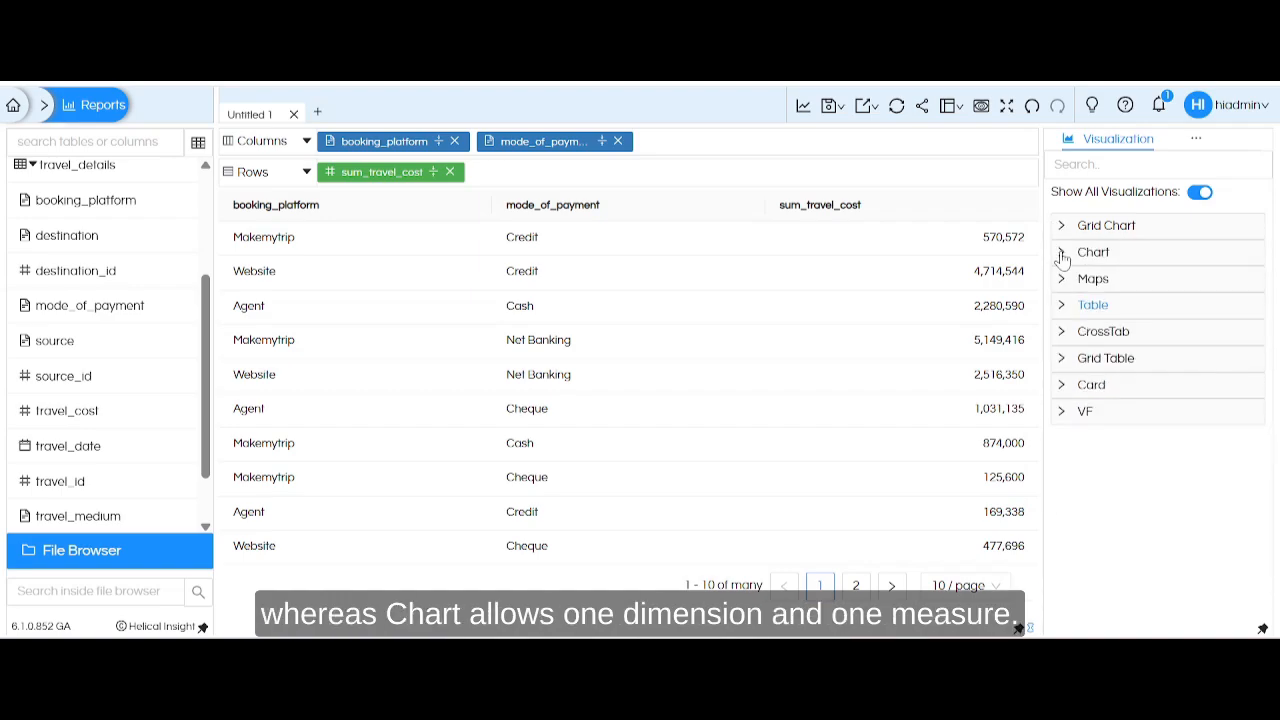
pyautogui.click(1062, 254)
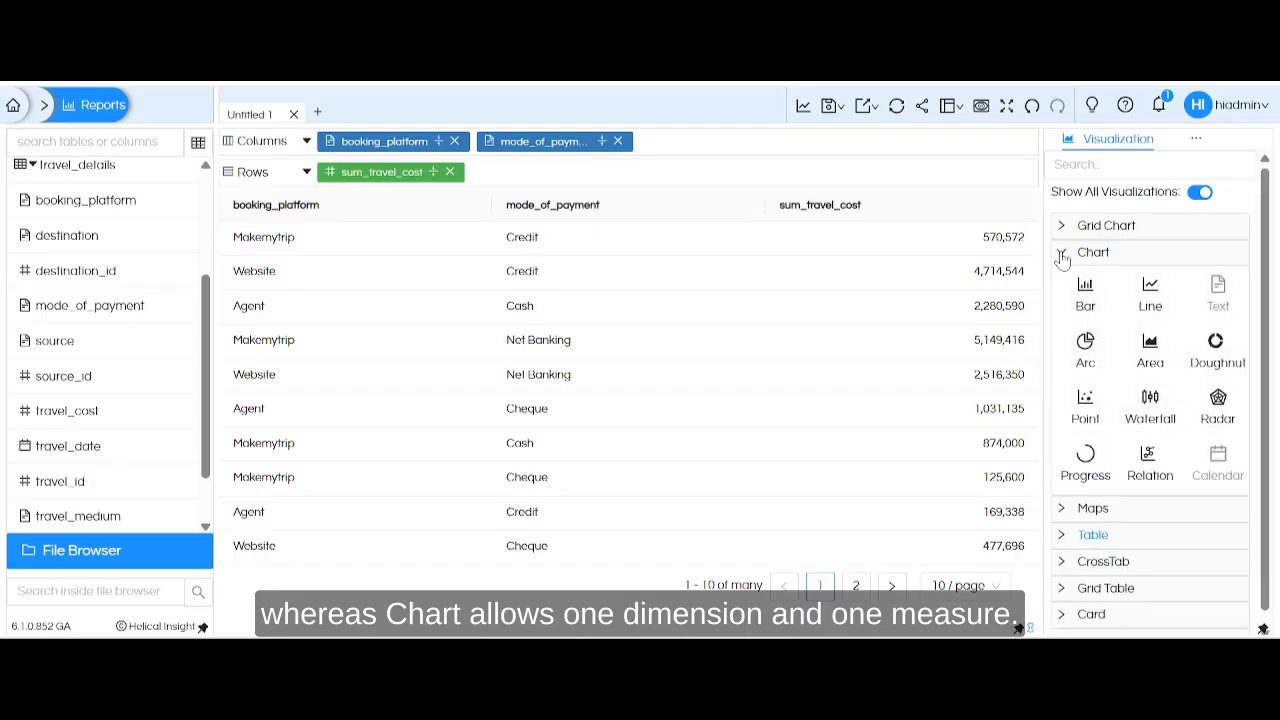
pyautogui.click(1062, 254)
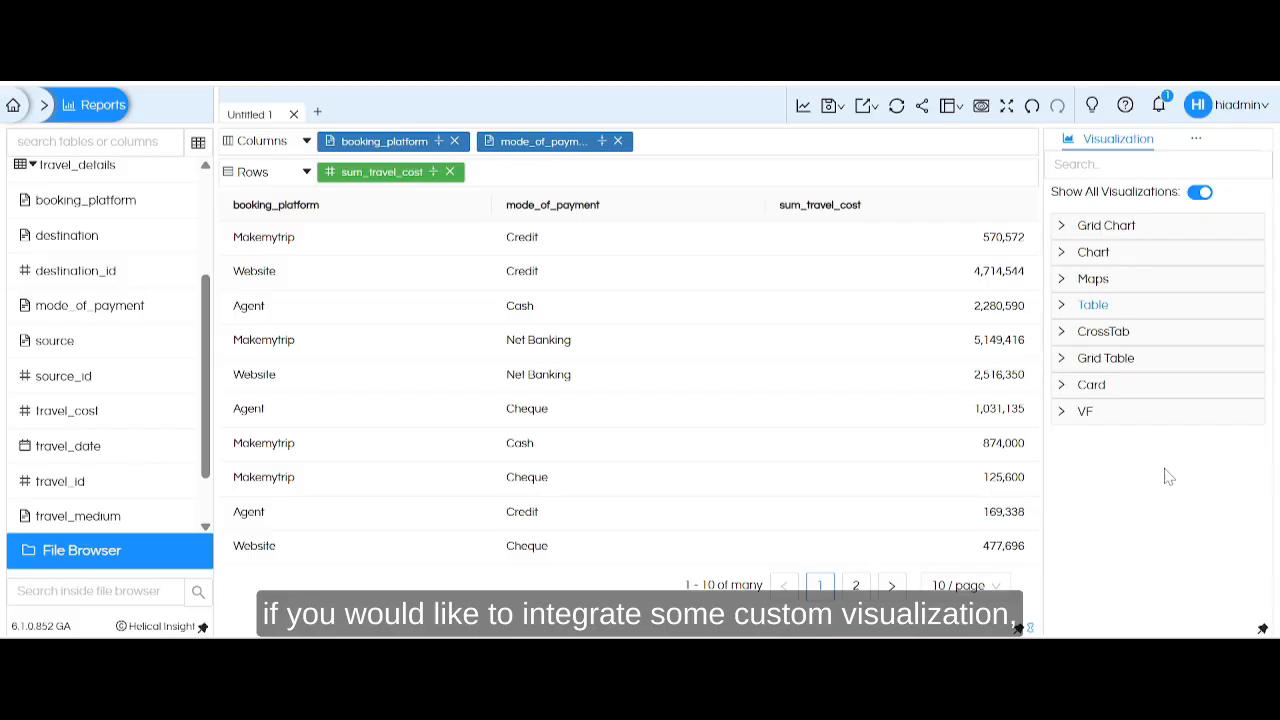
# View the script editor for VF custom charts and close it without writing a script.
pyautogui.click(1061, 411)
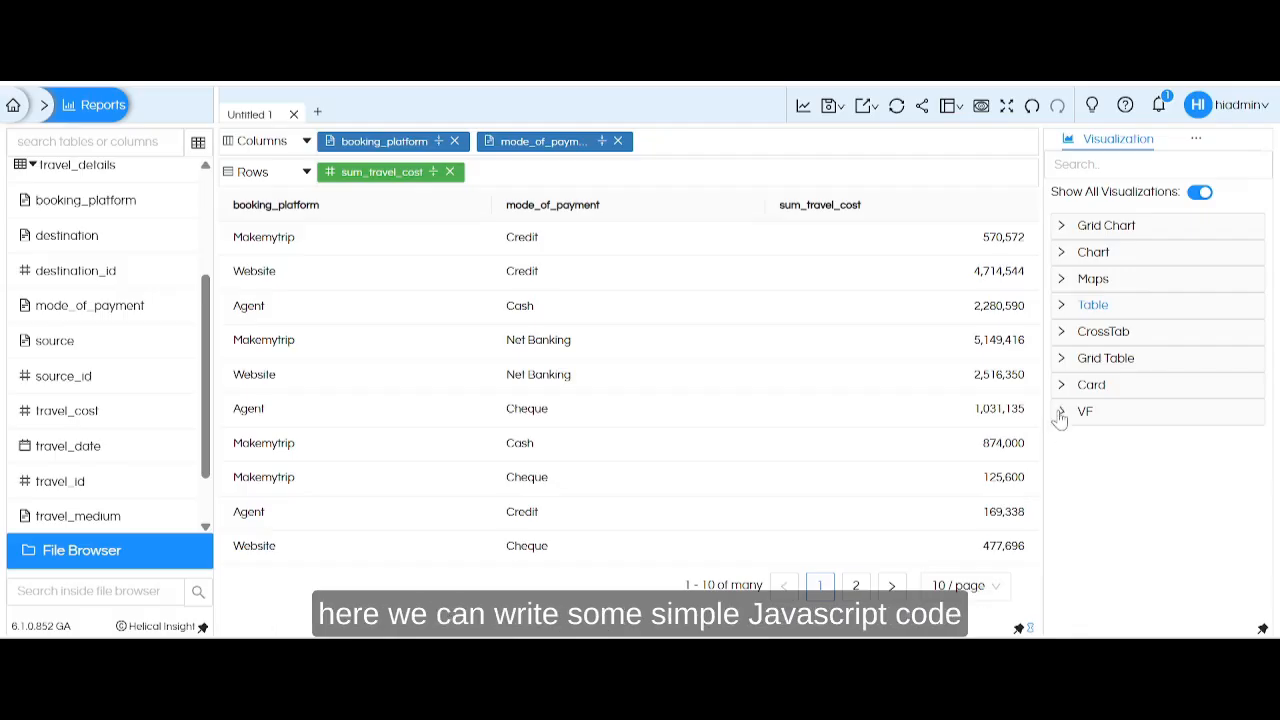
pyautogui.click(1093, 450)
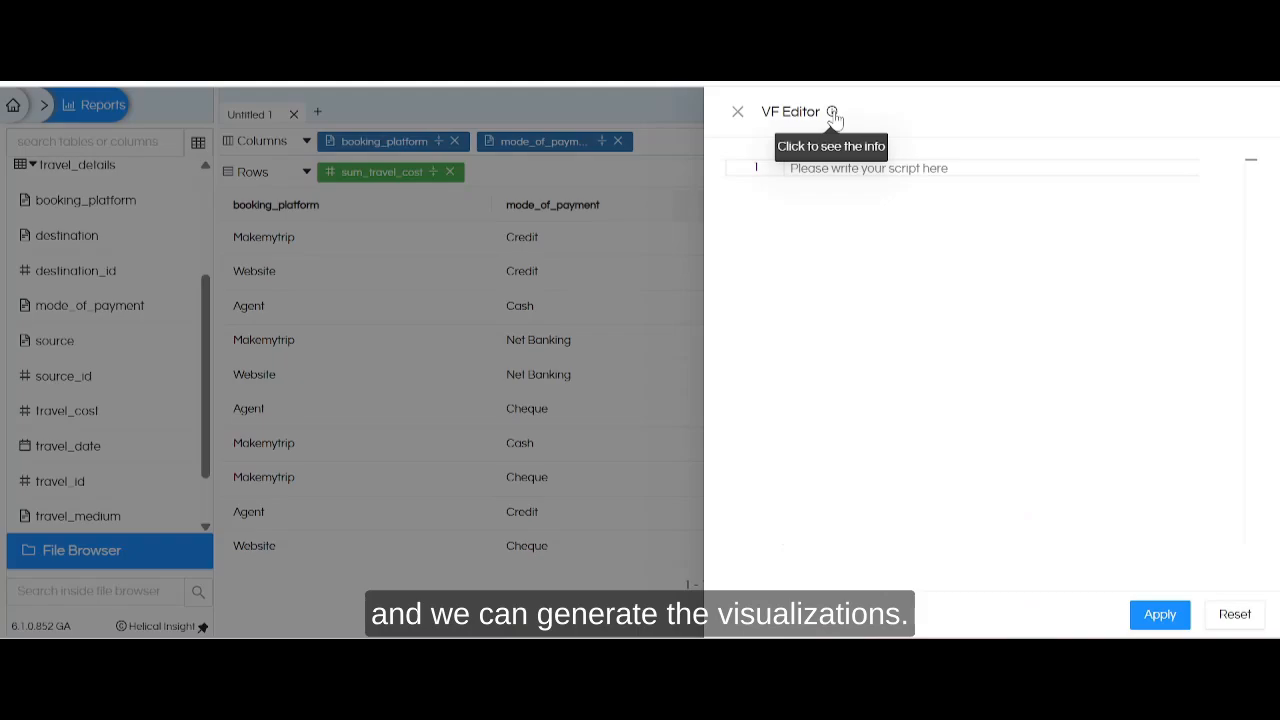
pyautogui.click(737, 113)
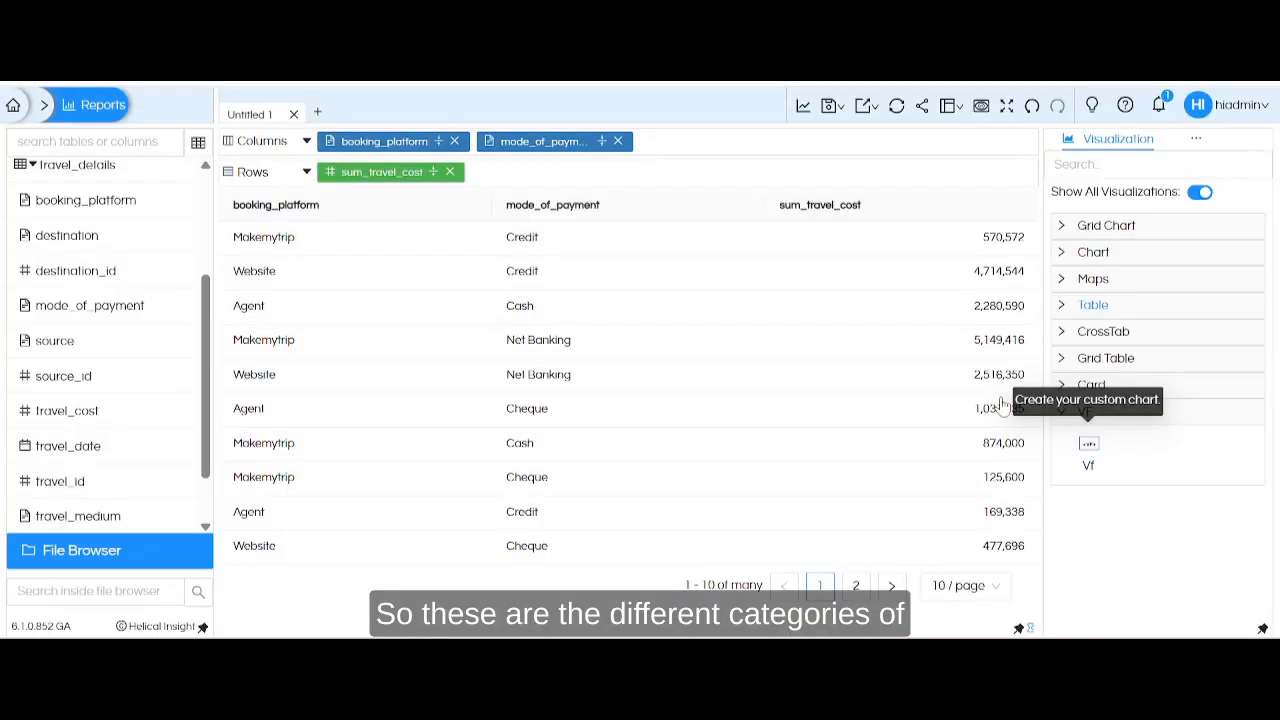
# Collapse the VF category and display the report as a Grid Chart of type Bar.
pyautogui.click(1062, 414)
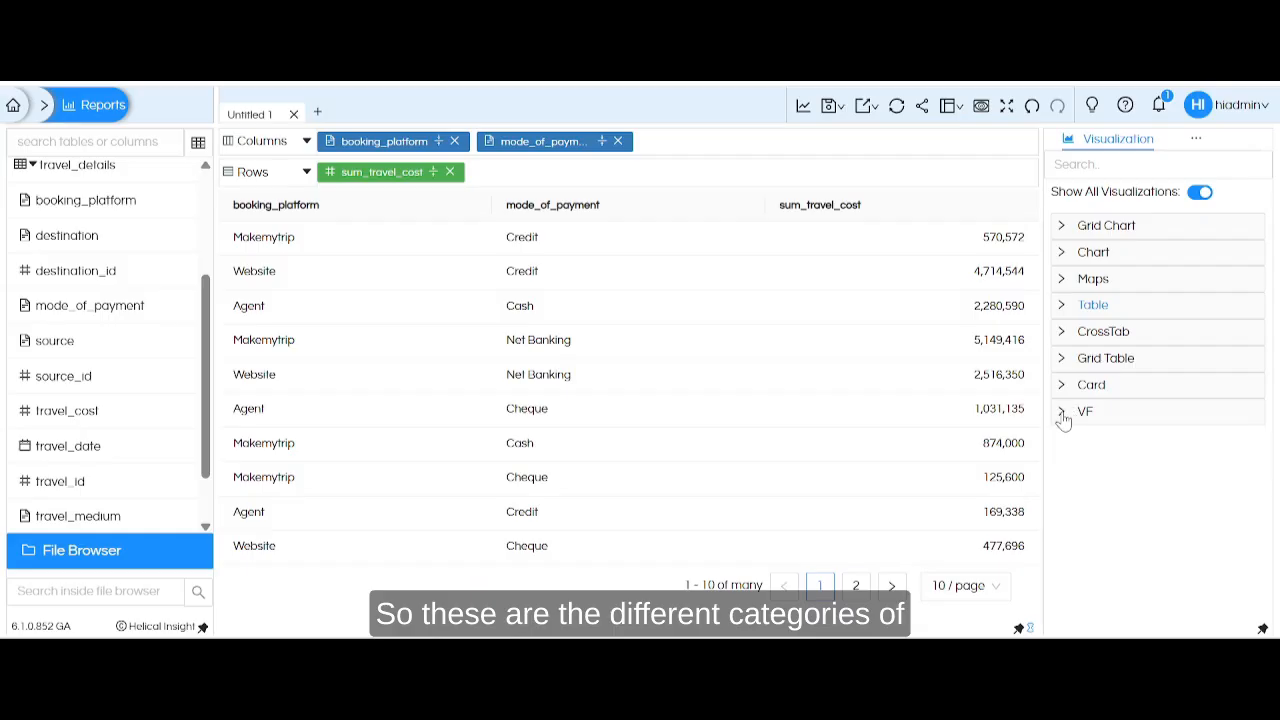
pyautogui.click(1062, 227)
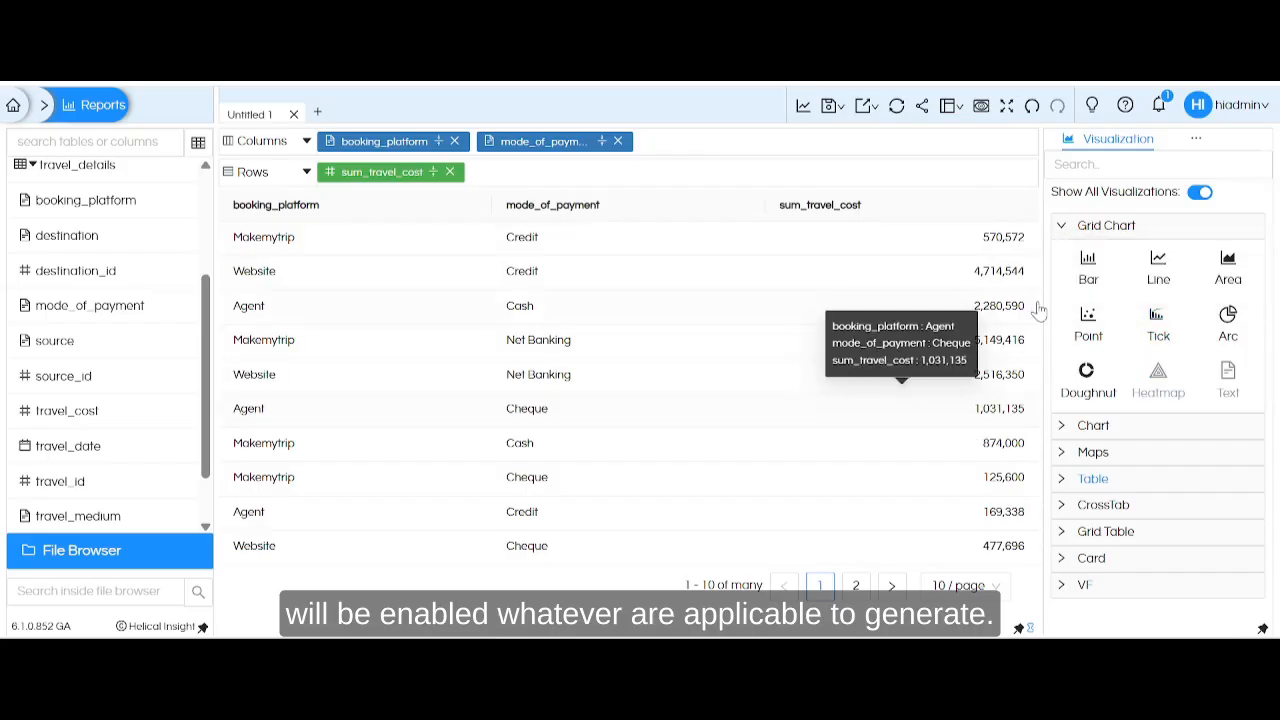
pyautogui.click(1088, 268)
# Show the report's filter settings and add mode_of_payment as a filter.
pyautogui.click(1197, 139)
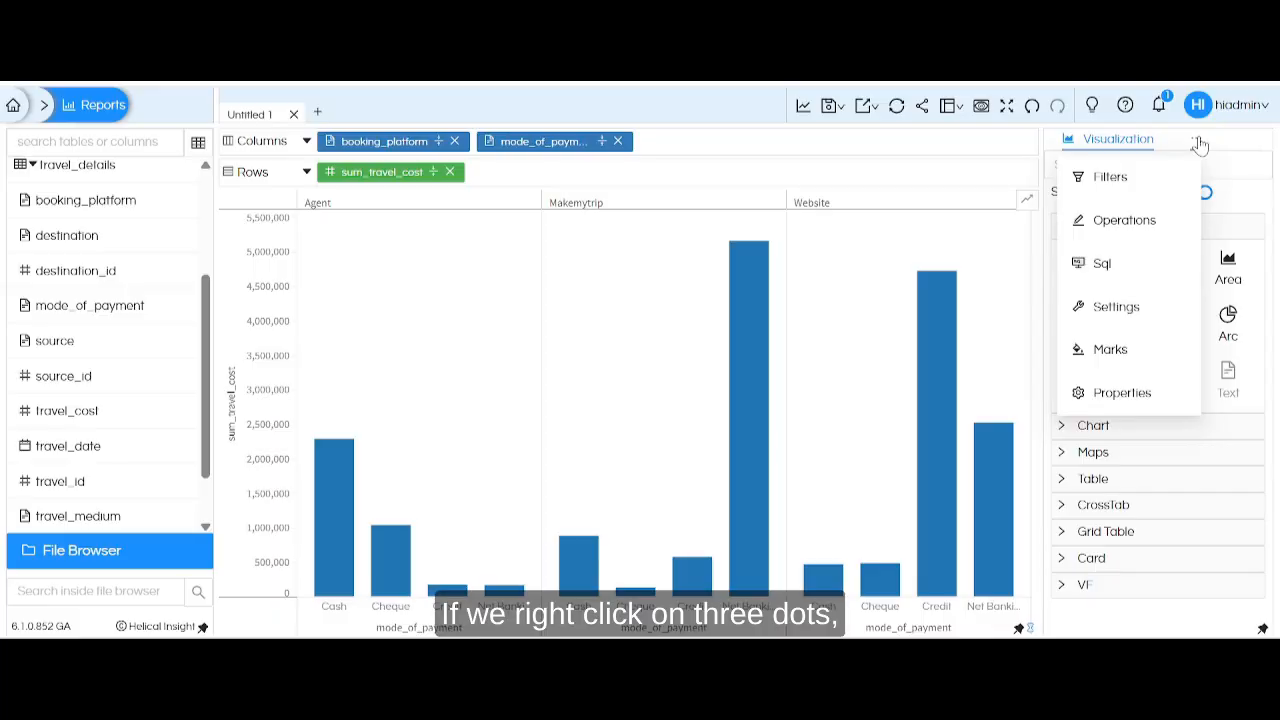
pyautogui.click(1199, 145)
pyautogui.click(1199, 145)
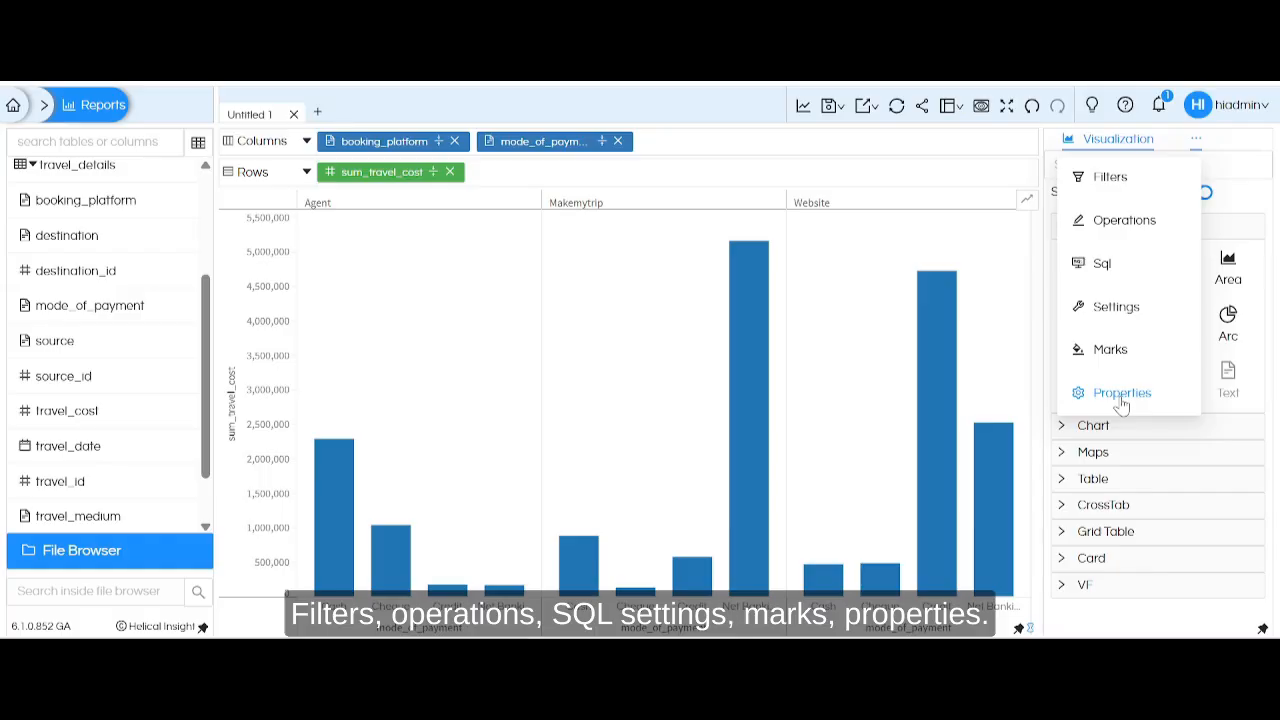
pyautogui.click(1198, 143)
pyautogui.click(1117, 175)
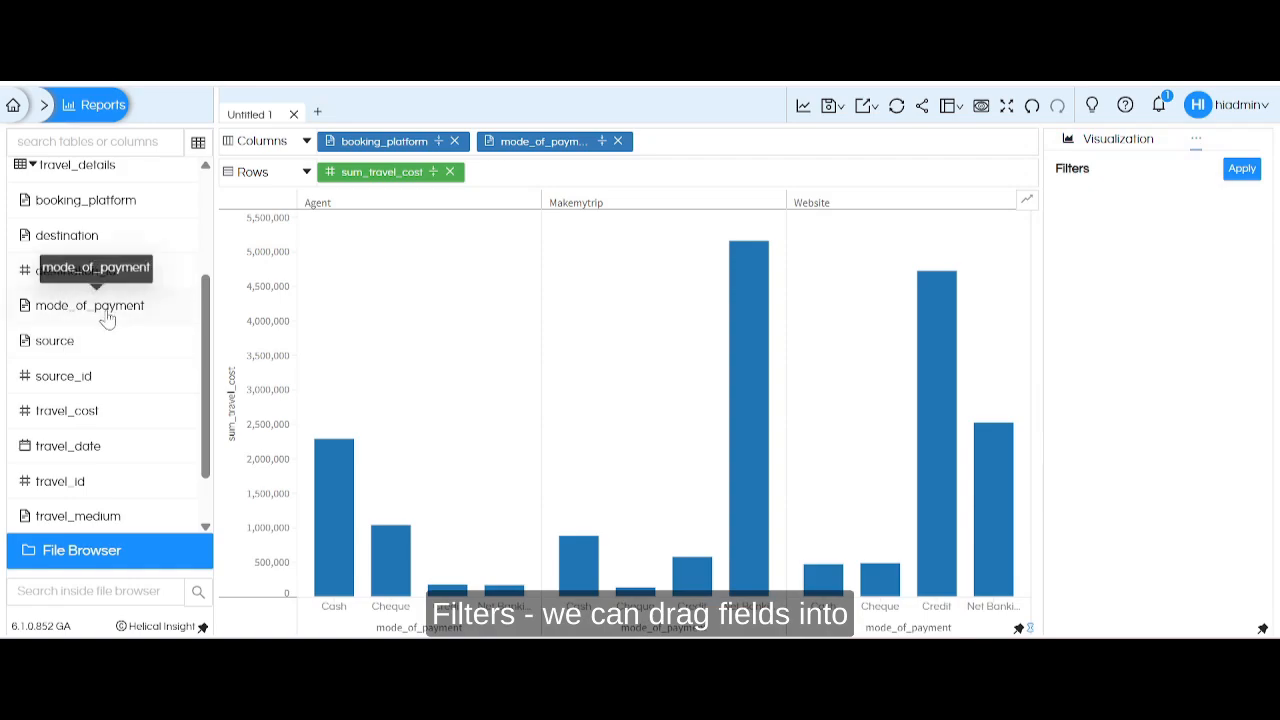
pyautogui.moveTo(108, 318); pyautogui.dragTo(1188, 235)
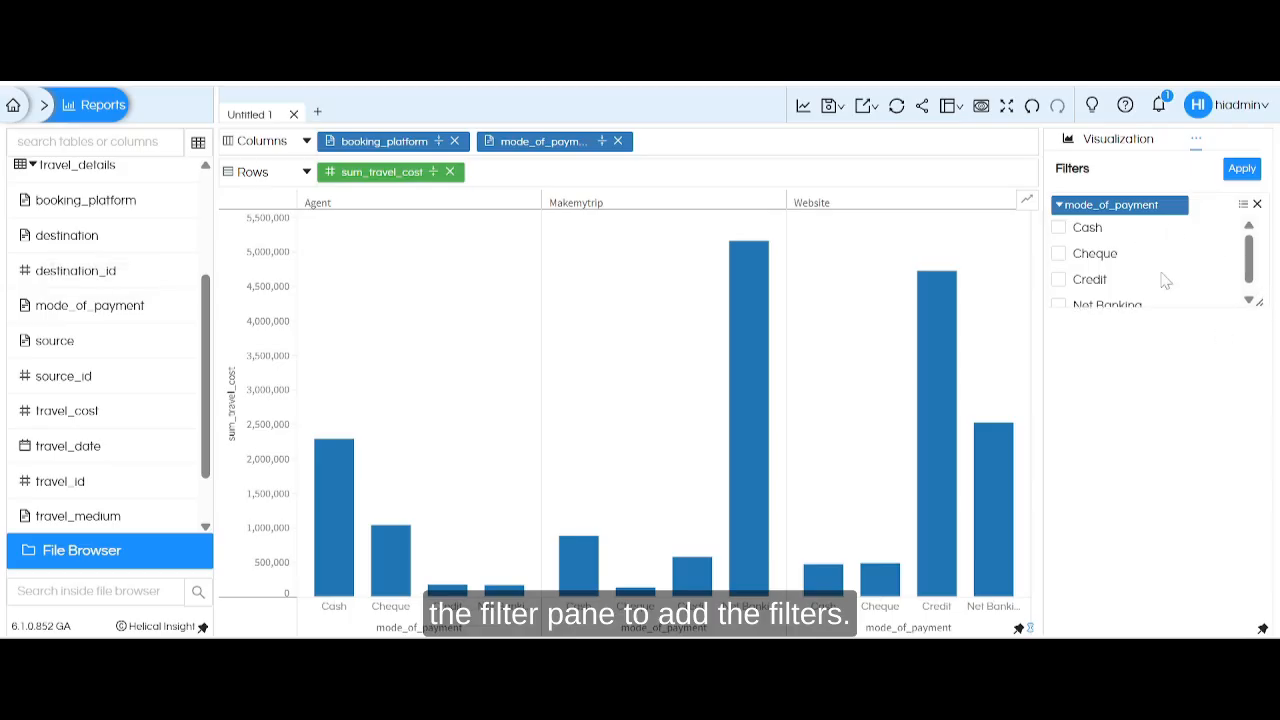
# View the condition options of the mode_of_payment filter and remove that filter from the report.
pyautogui.click(1229, 205)
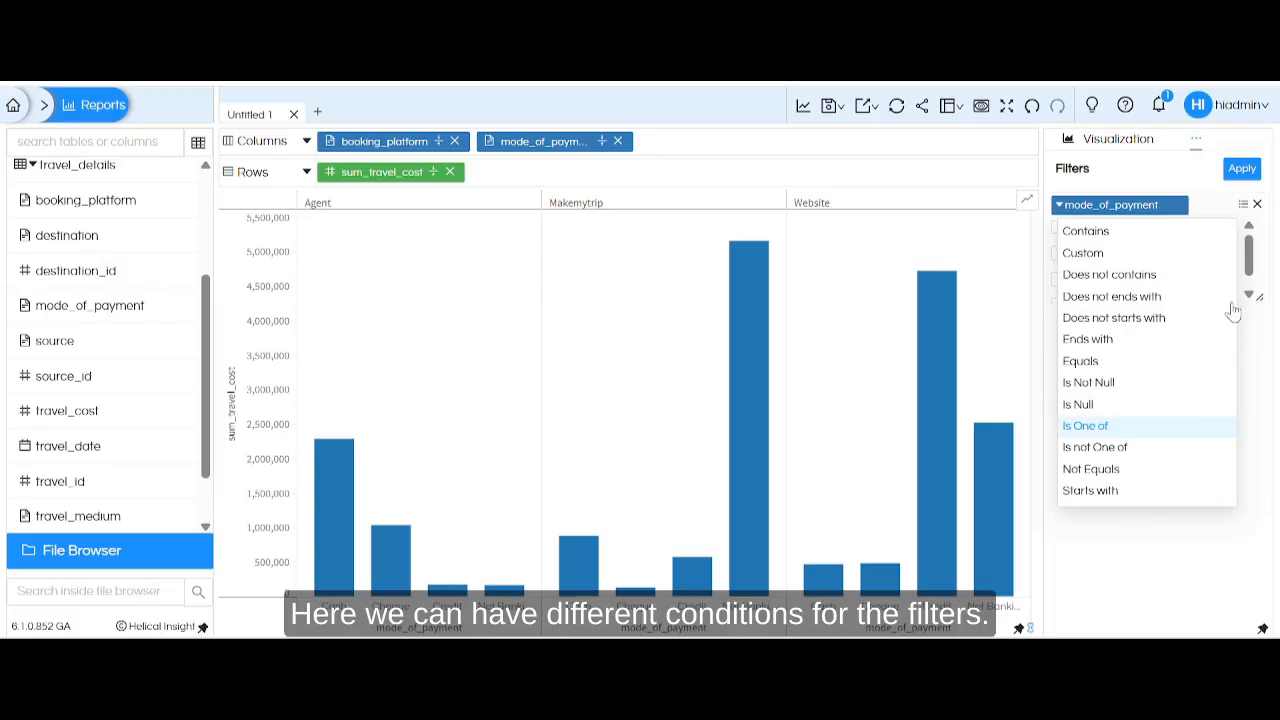
pyautogui.click(1258, 206)
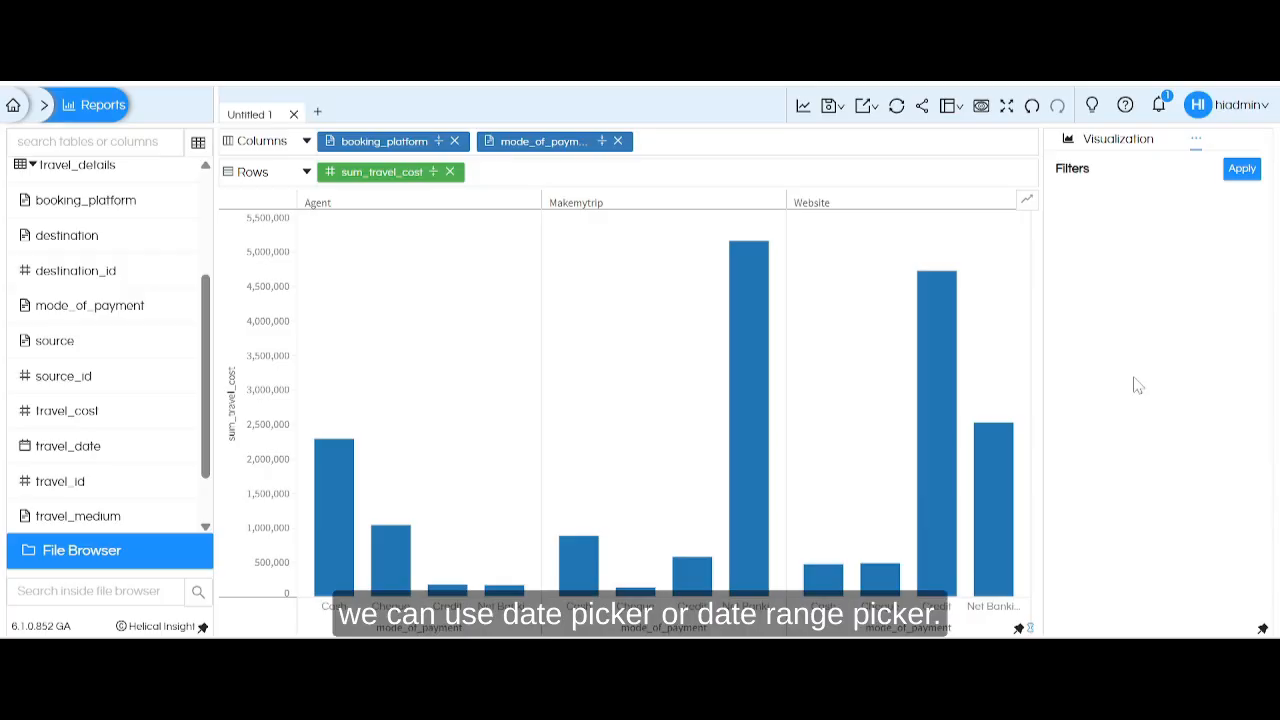
# Examine the JS and CSS code sections in the report's Operations settings.
pyautogui.click(1196, 139)
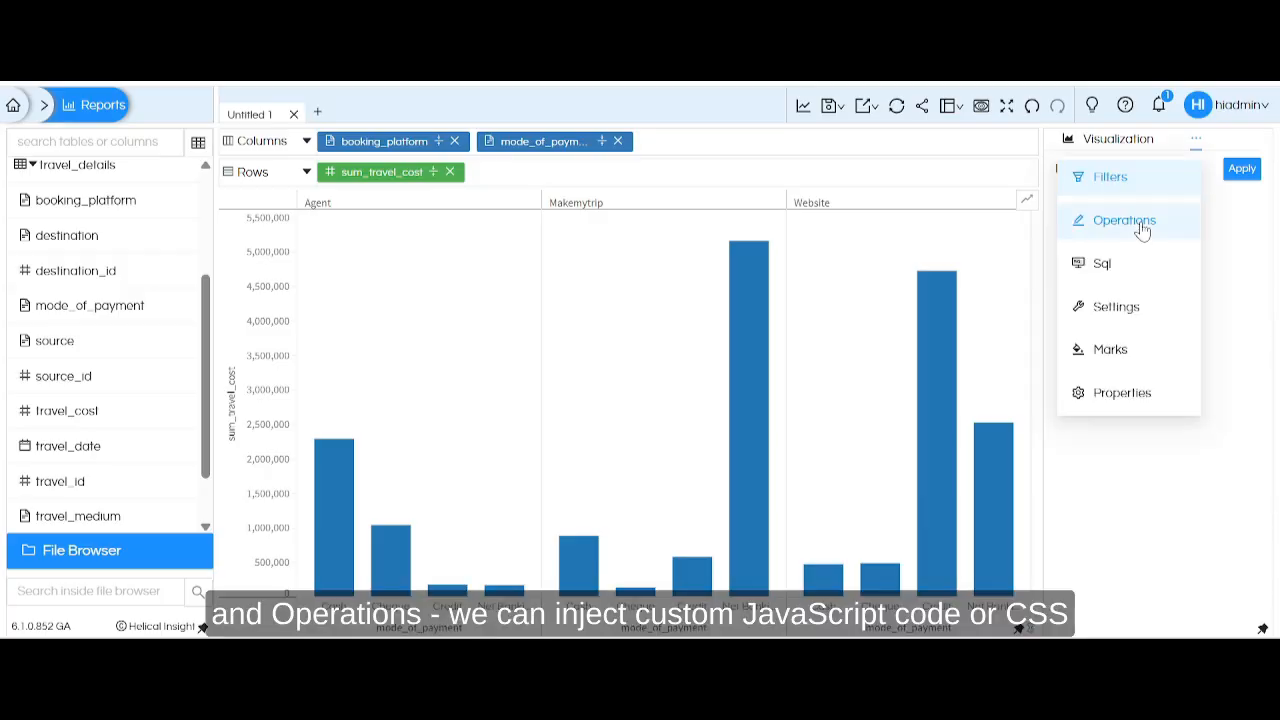
pyautogui.click(1140, 223)
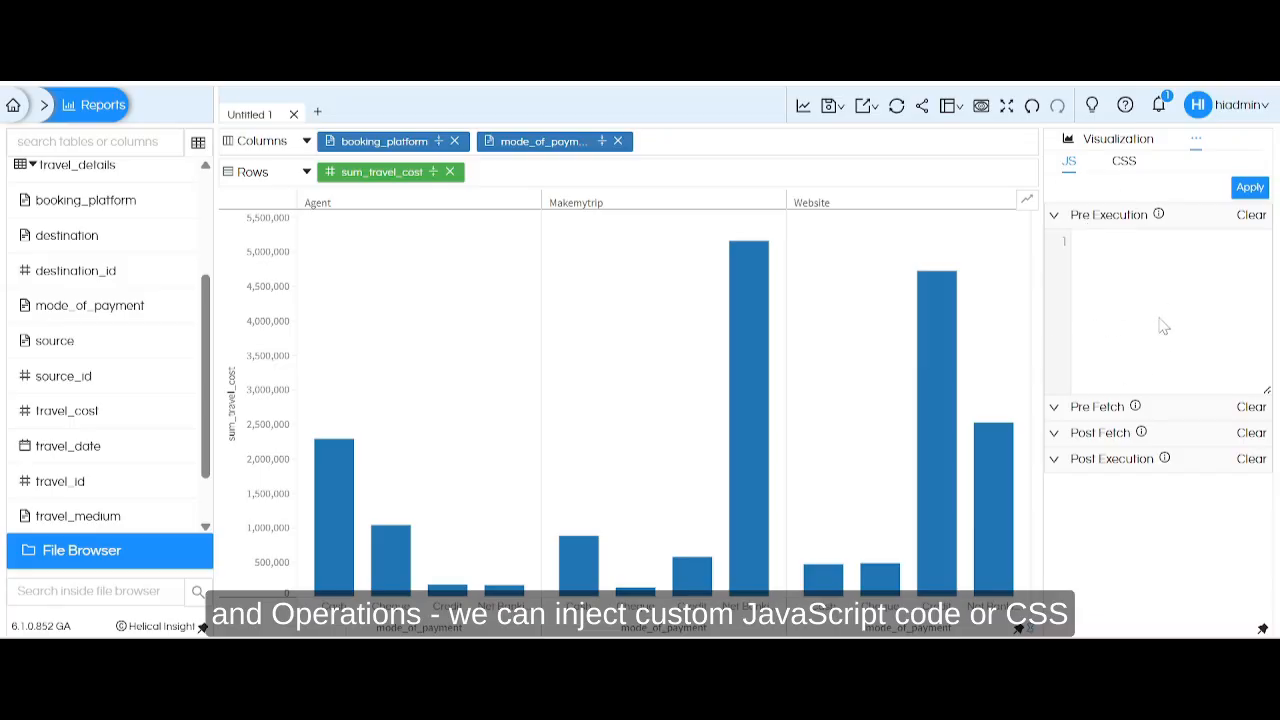
pyautogui.click(1124, 163)
pyautogui.click(1070, 165)
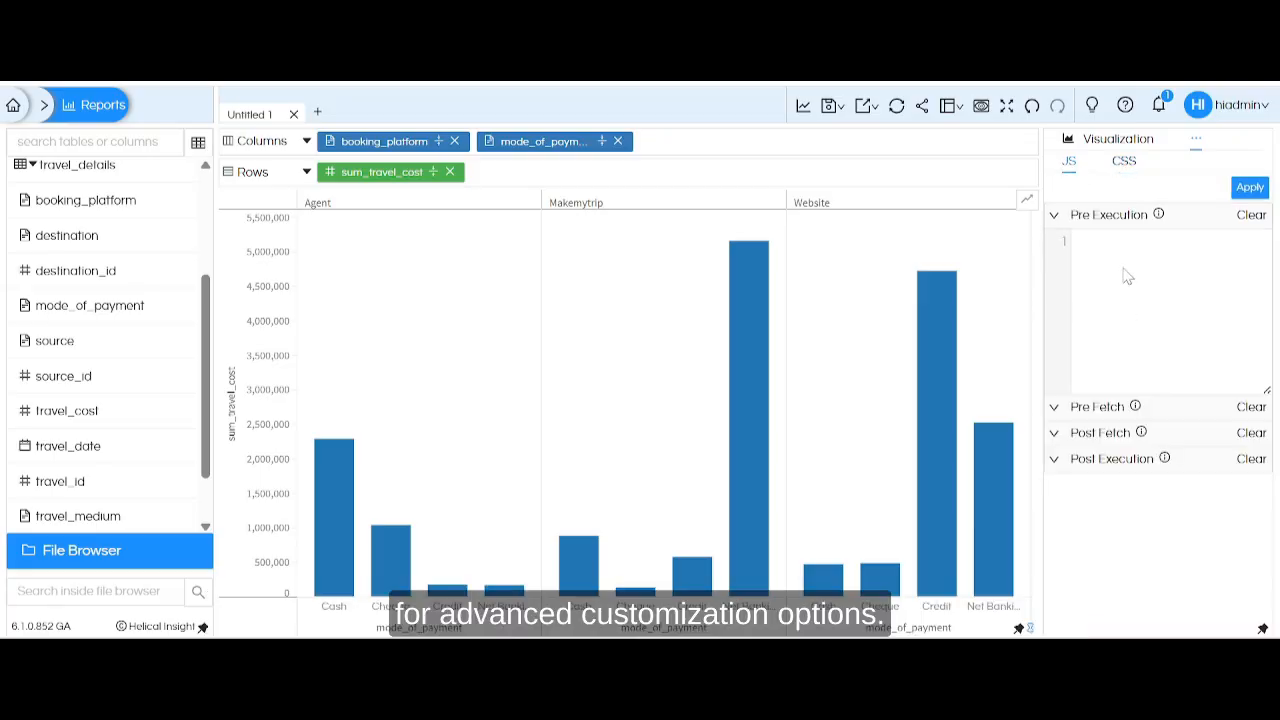
# Copy the report's generated SQL and switch to the text editor to paste it below the examples URL, separated by a blank line.
pyautogui.click(1197, 141)
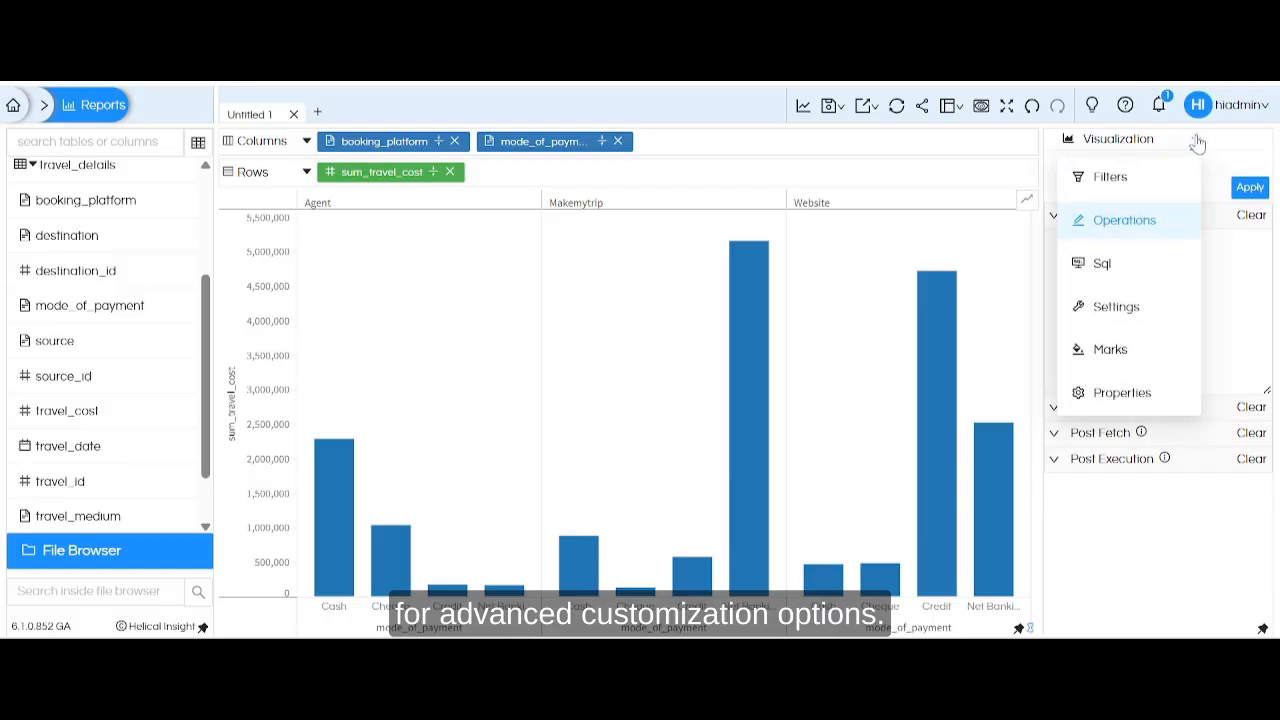
pyautogui.click(1131, 268)
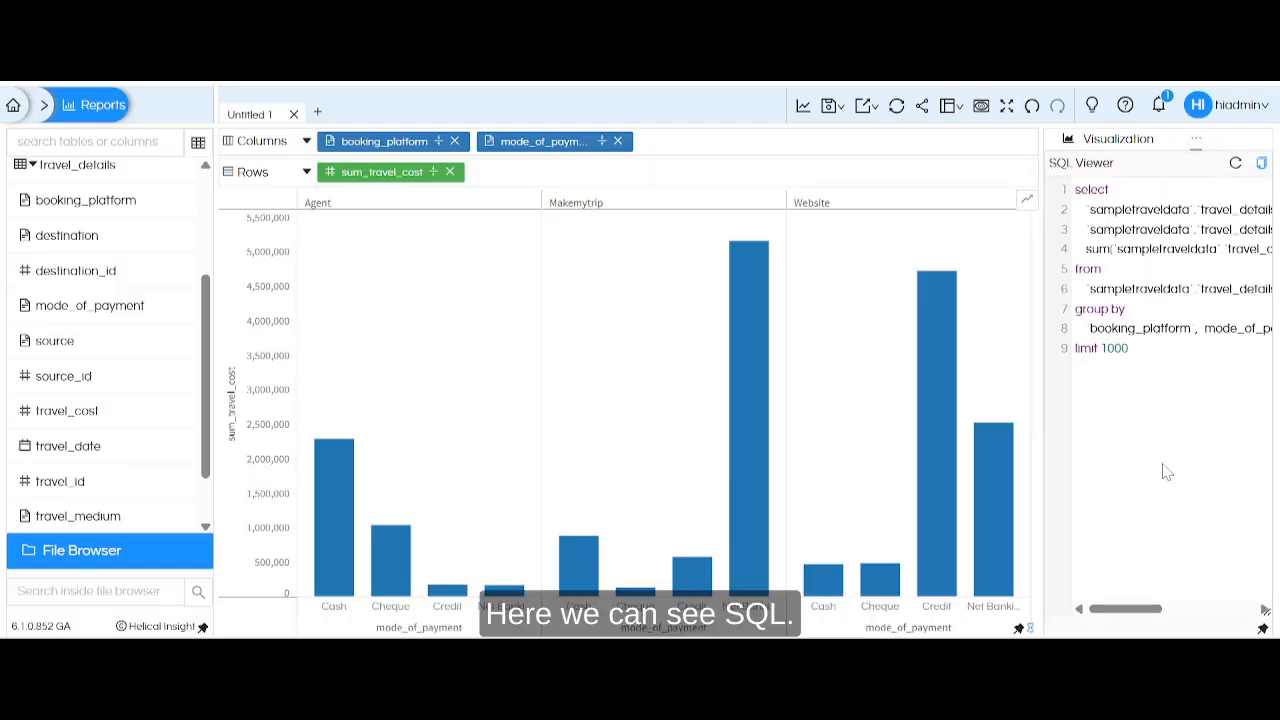
pyautogui.click(1261, 162)
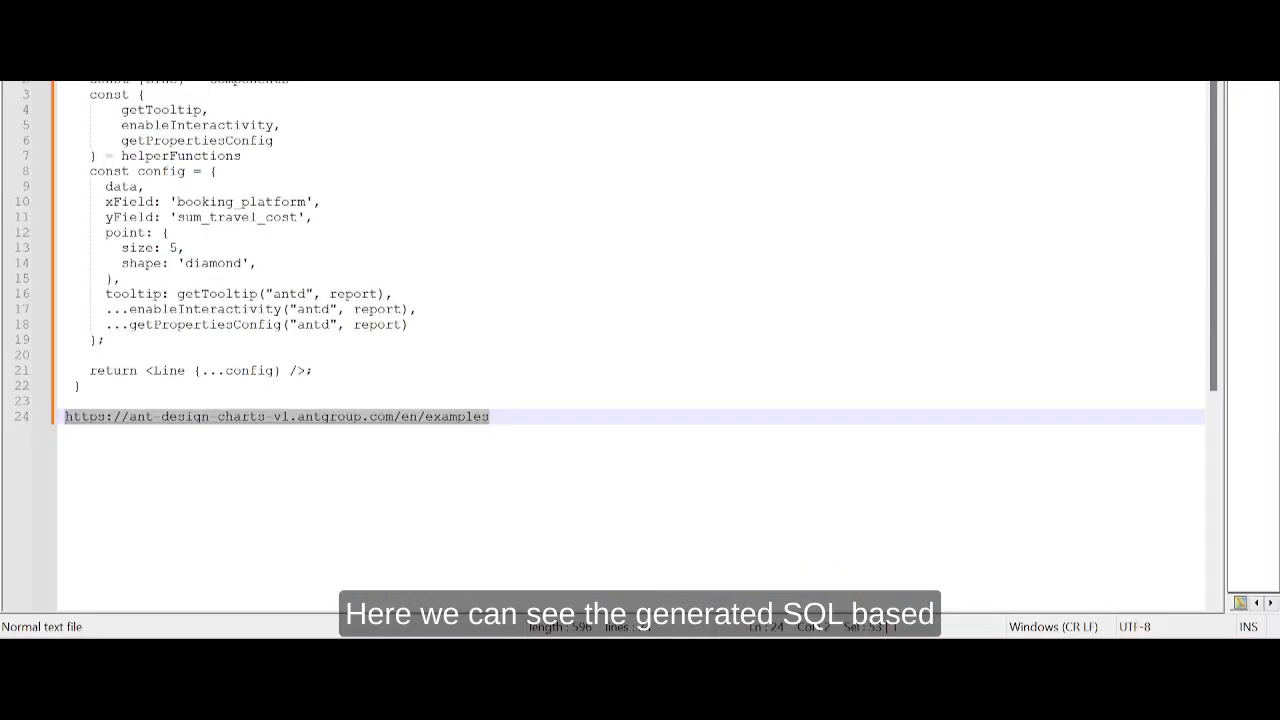
pyautogui.press('End')
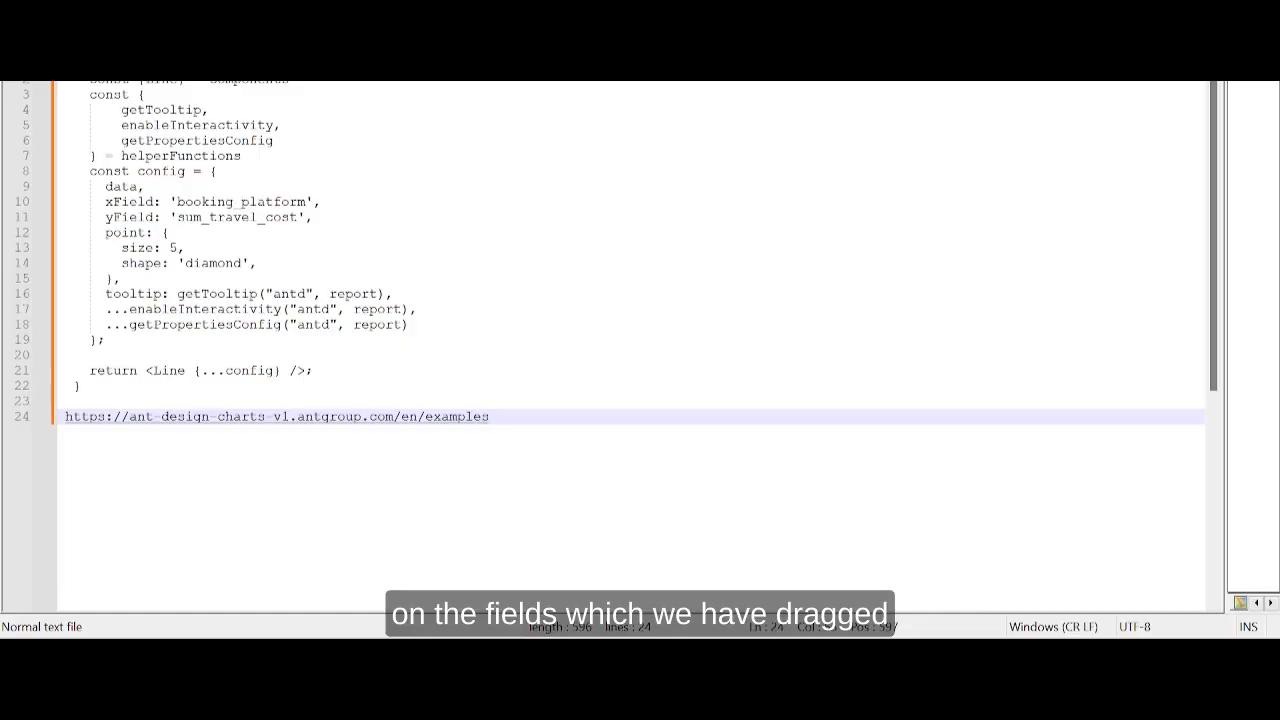
pyautogui.press('Return')
pyautogui.press('Return')
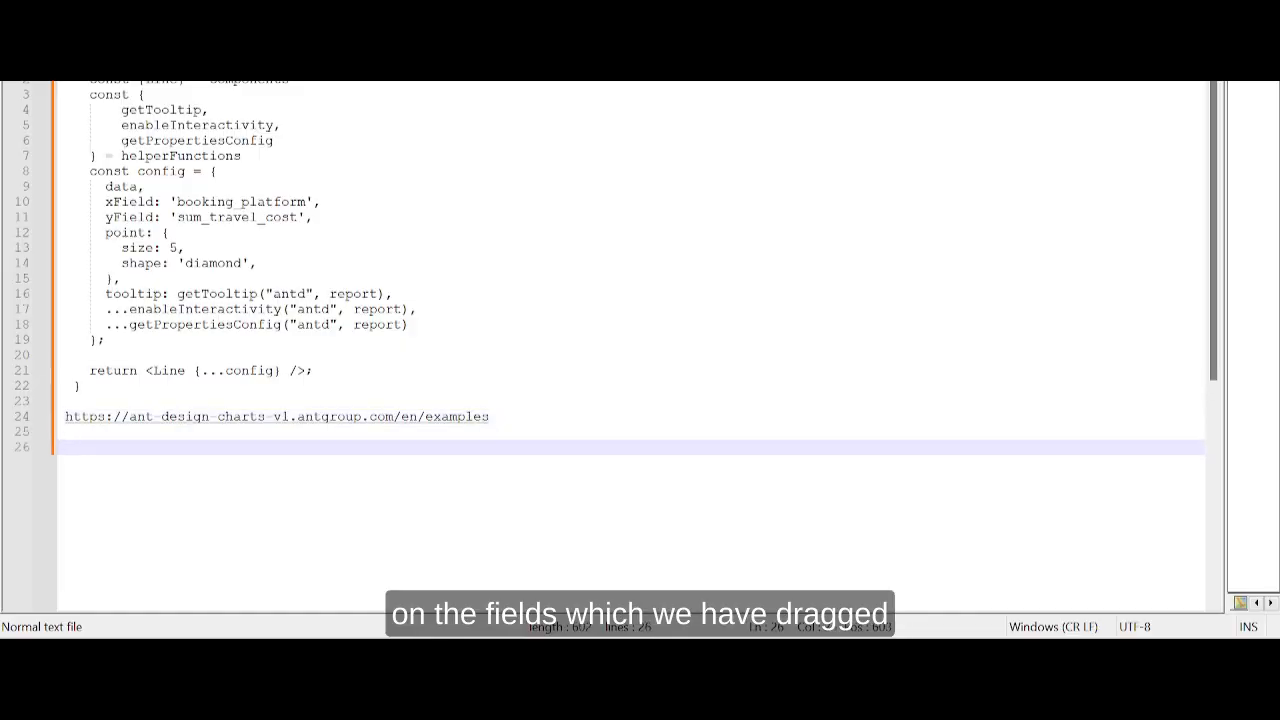
pyautogui.hotkey('ctrl', 'v')
pyautogui.press('Return')
pyautogui.press('Return')
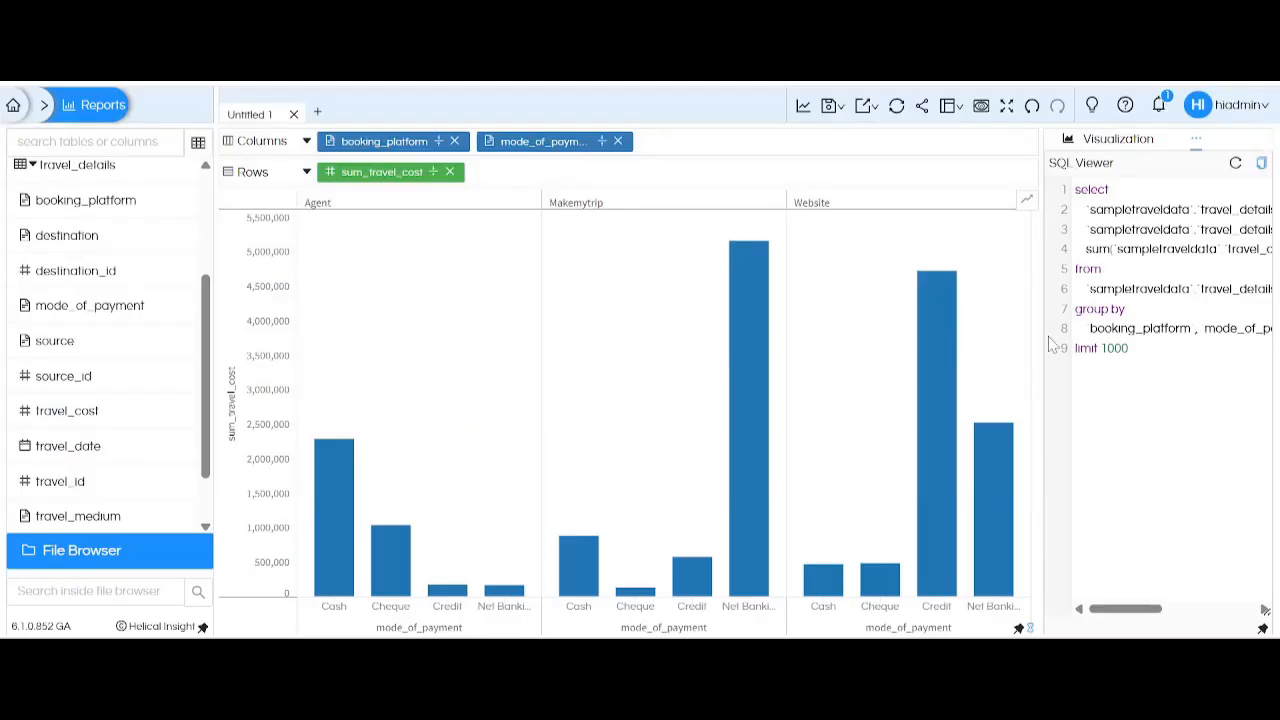
# Regenerate the report with a sample size of 5, and view the file browser for changing metadata without choosing a file.
pyautogui.click(1196, 139)
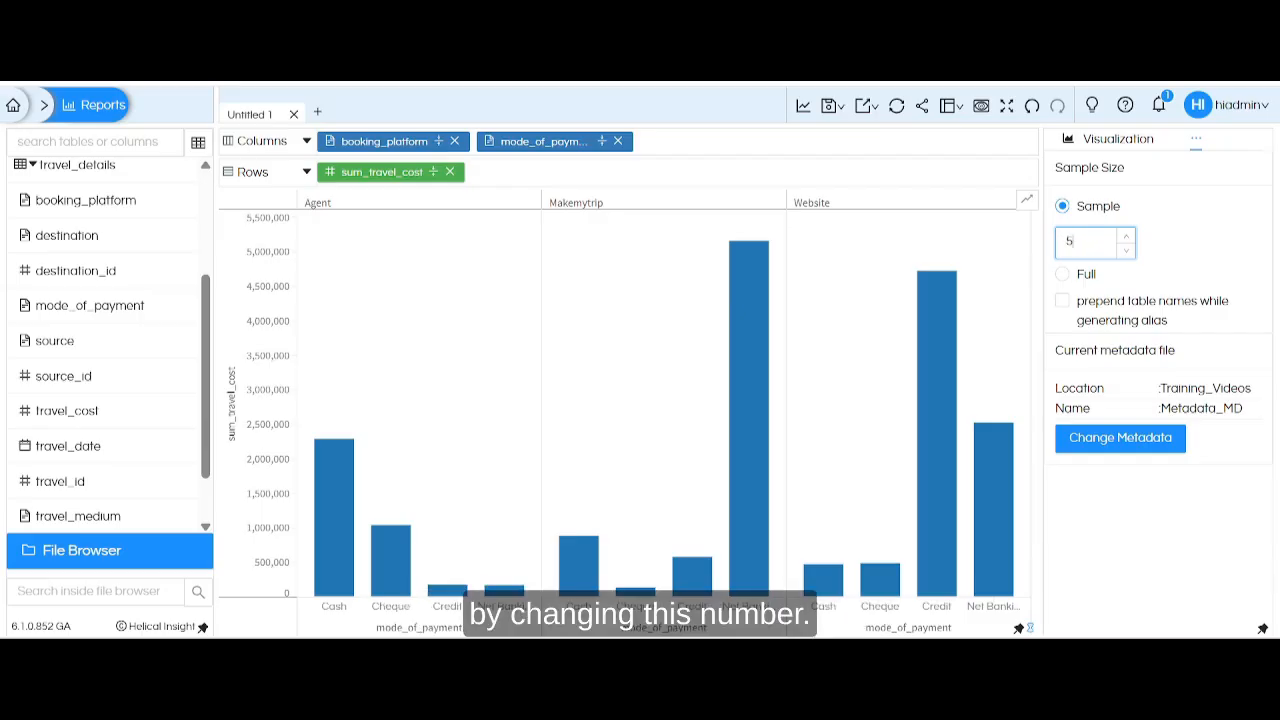
pyautogui.click(803, 106)
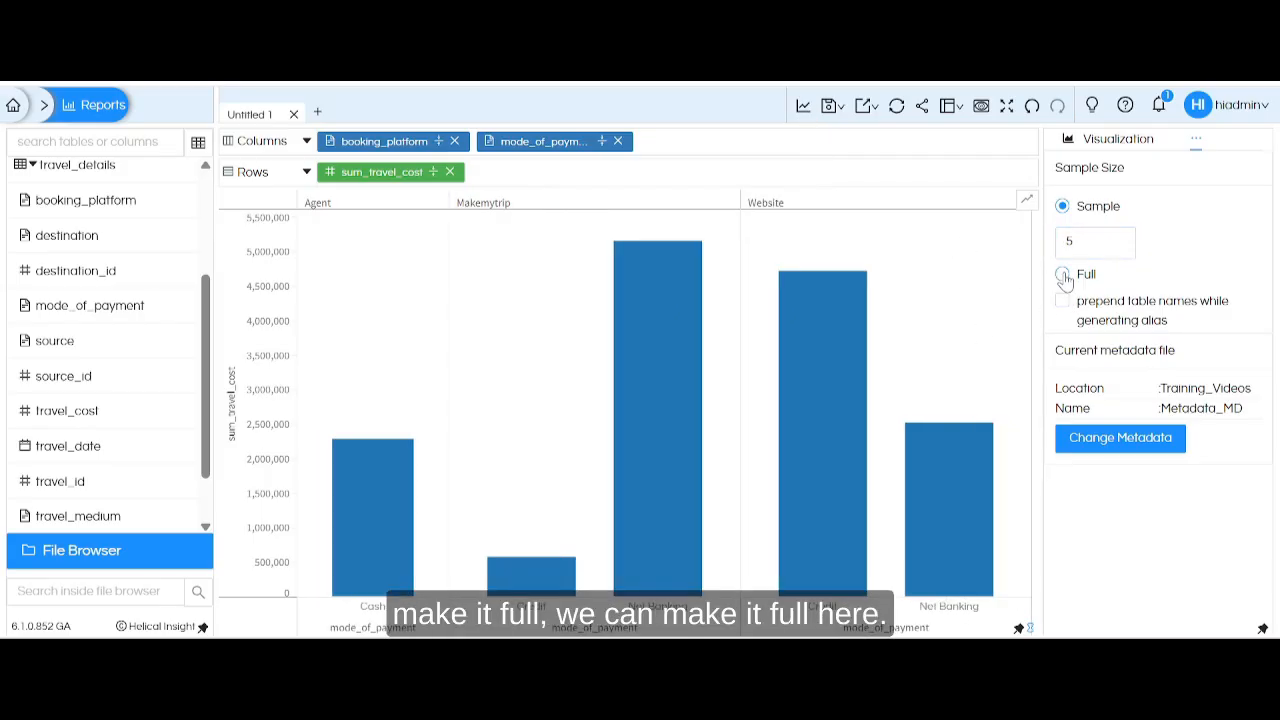
pyautogui.click(1144, 449)
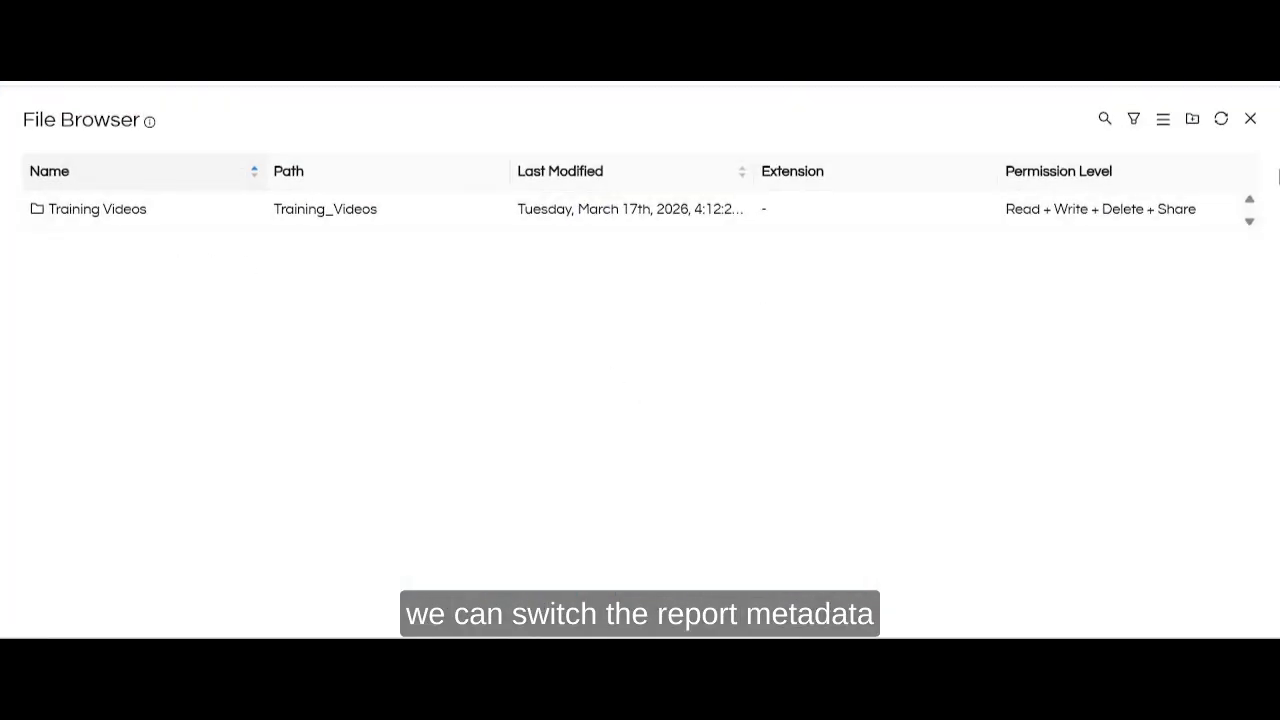
pyautogui.click(1250, 118)
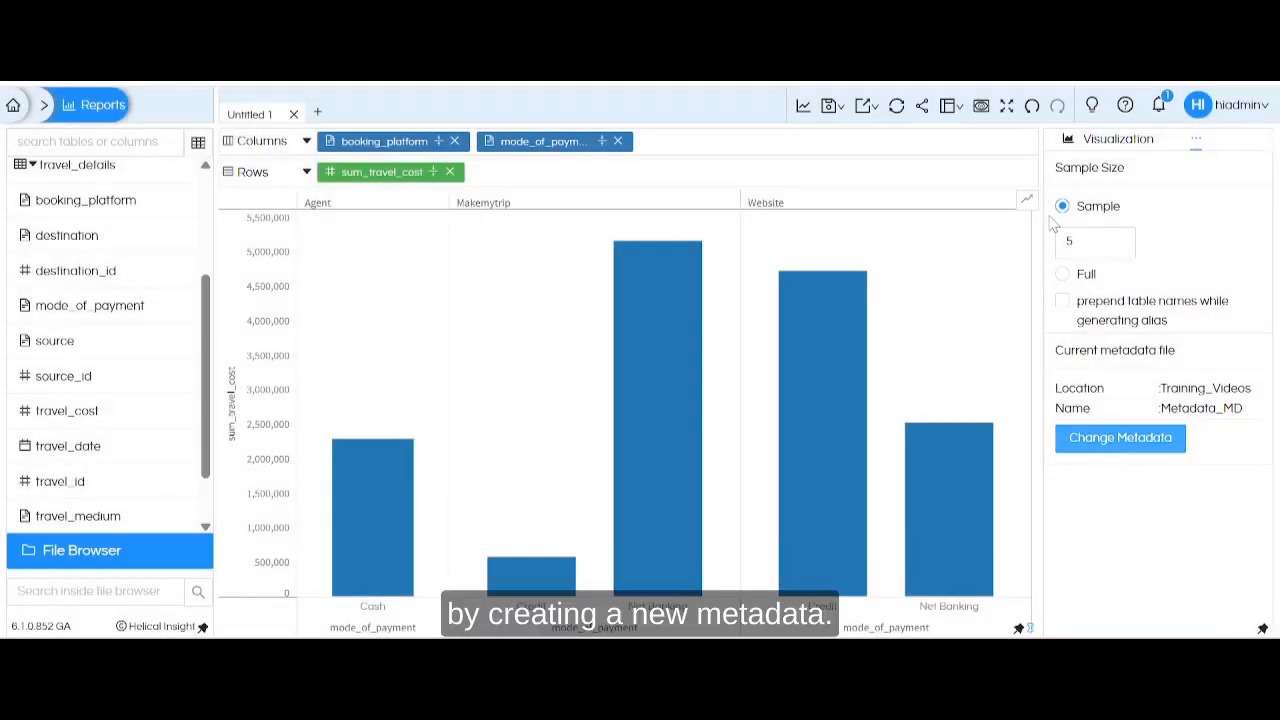
# Dismiss the saved-password notice, assign mode_of_payment to color in the Marks for All, and regenerate the chart.
pyautogui.click(1118, 138)
pyautogui.click(1111, 348)
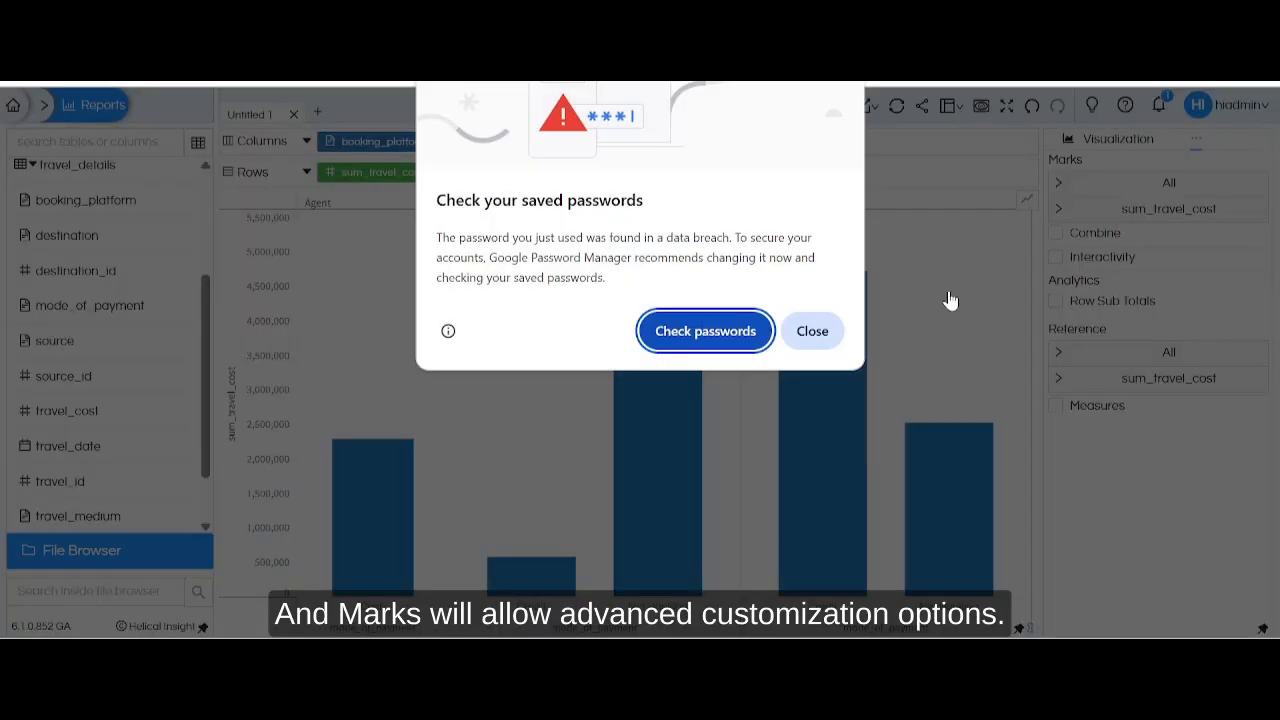
pyautogui.click(814, 334)
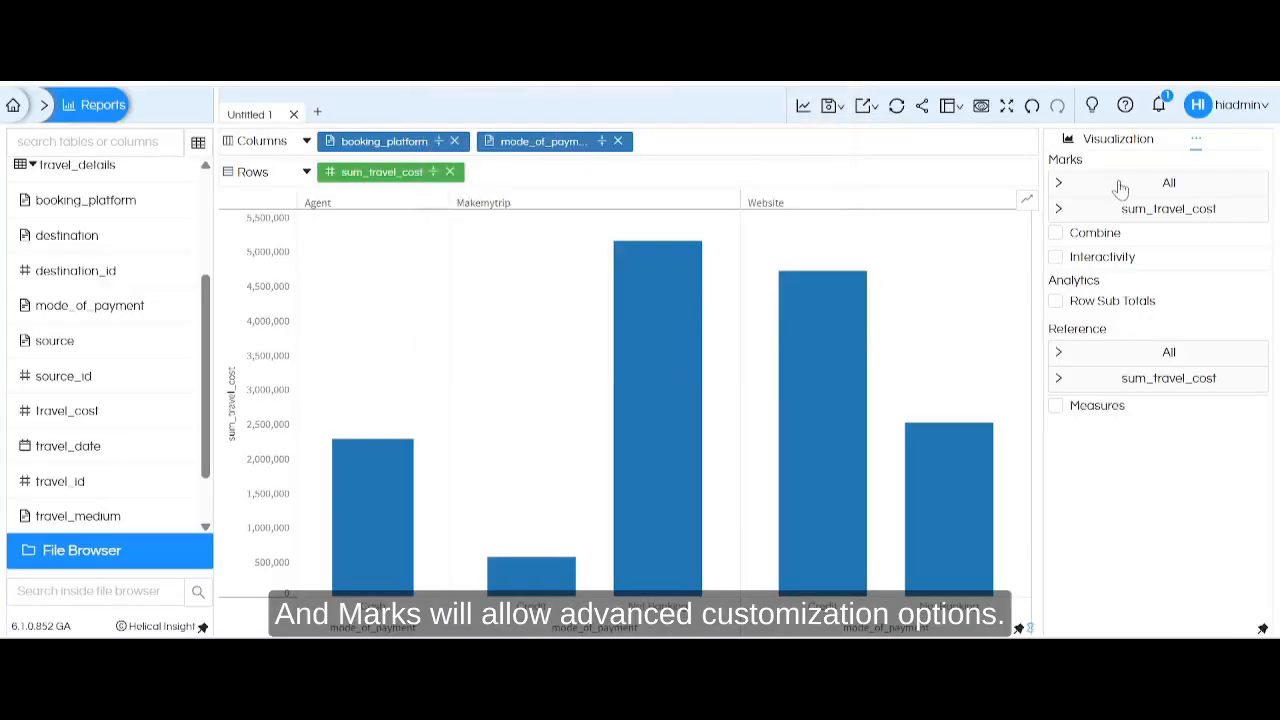
pyautogui.click(1062, 184)
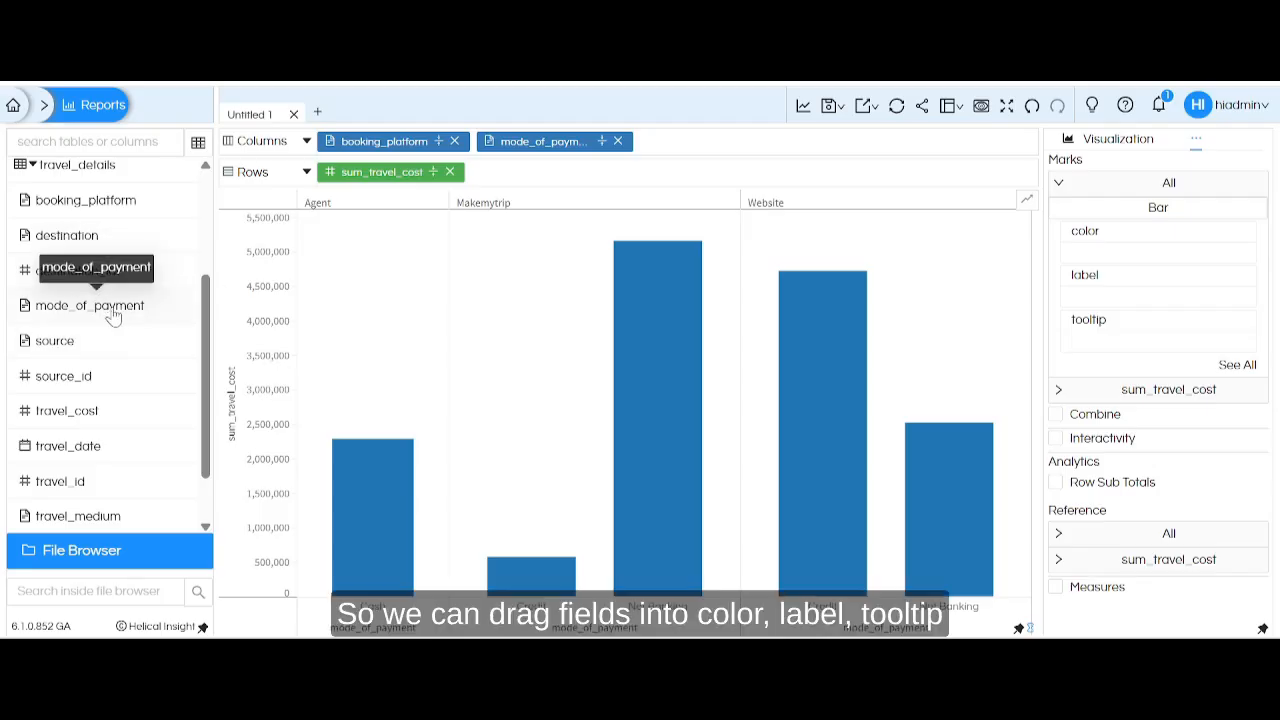
pyautogui.moveTo(113, 316); pyautogui.dragTo(1158, 252)
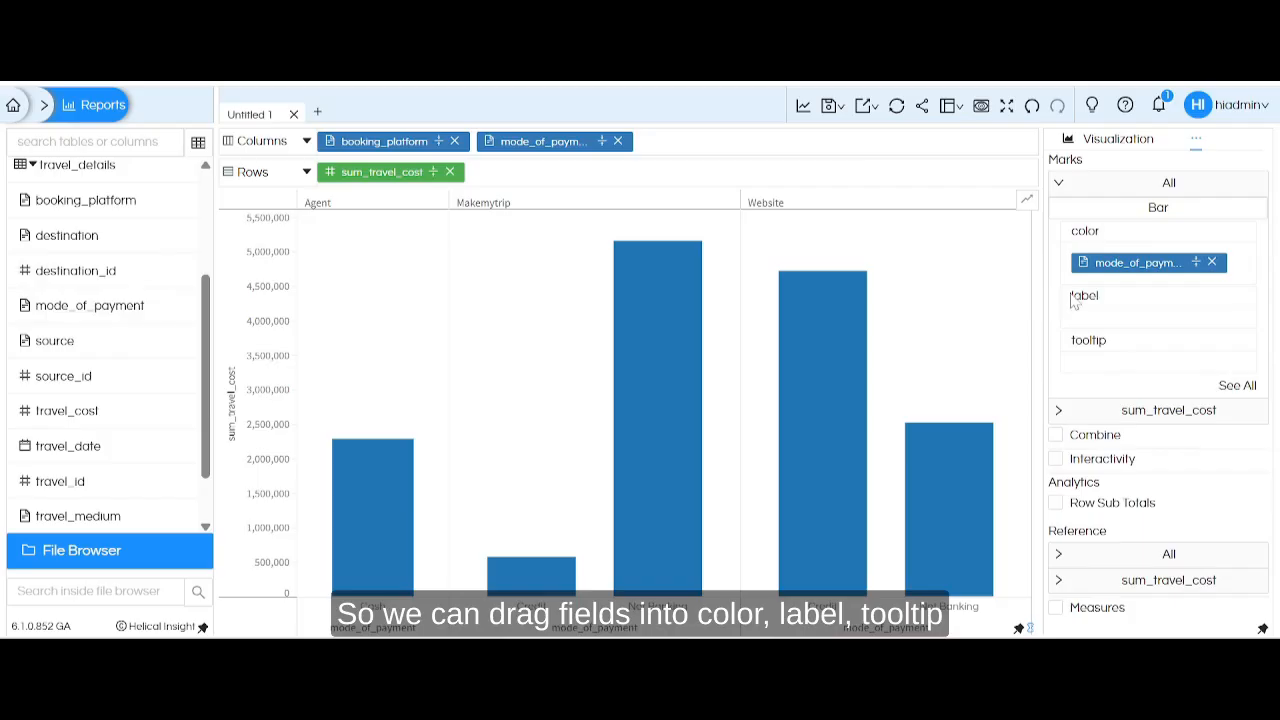
pyautogui.click(803, 106)
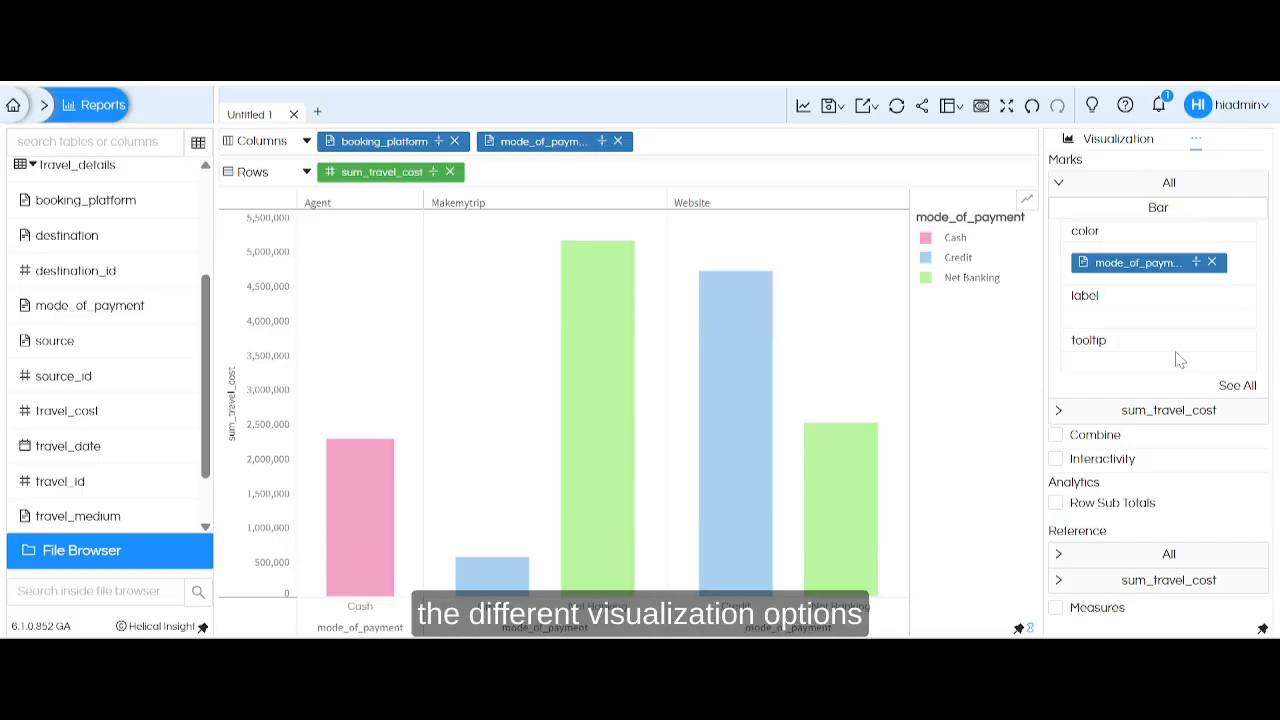
# Show the chart's properties and switch the report's visualization to a table.
pyautogui.click(1196, 140)
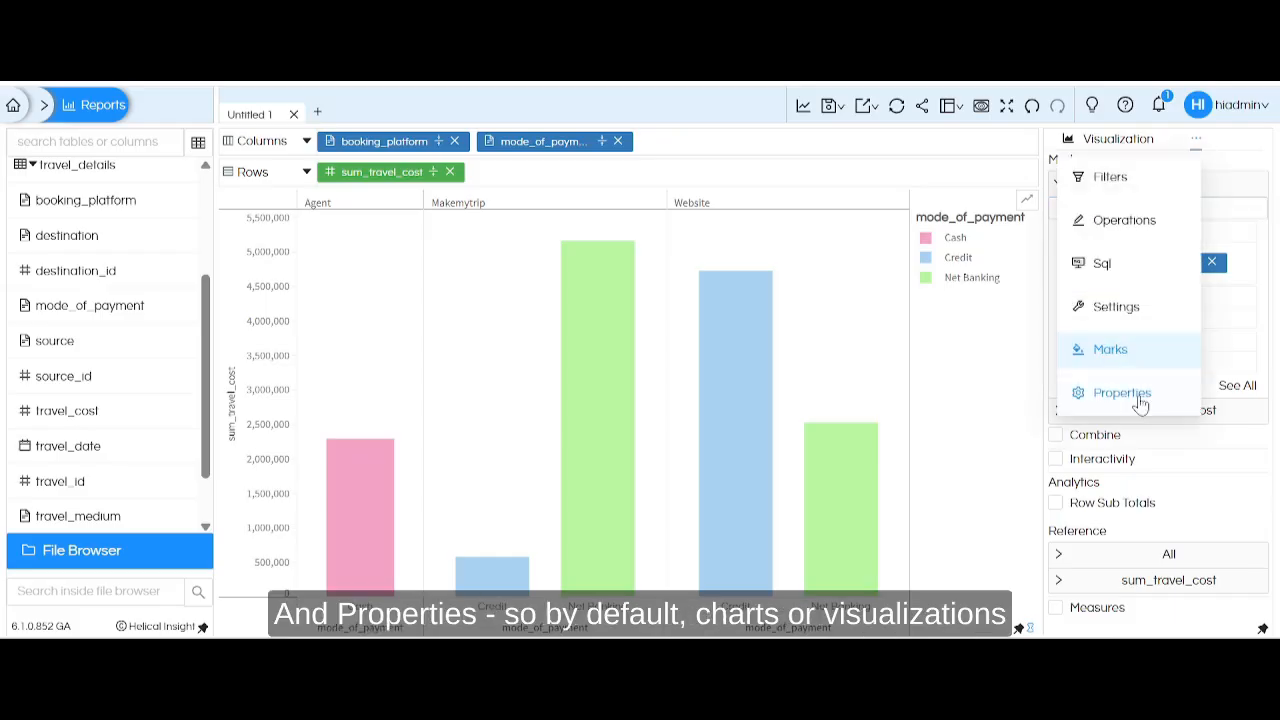
pyautogui.click(1140, 393)
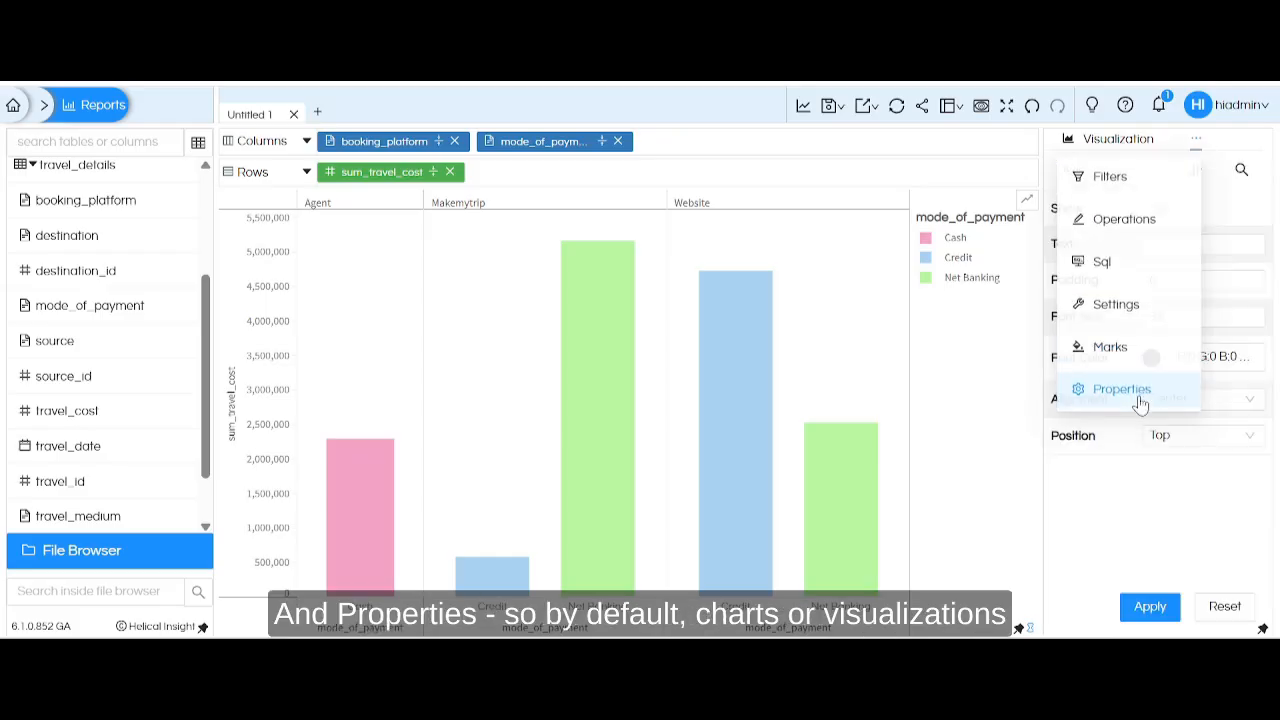
pyautogui.click(1118, 140)
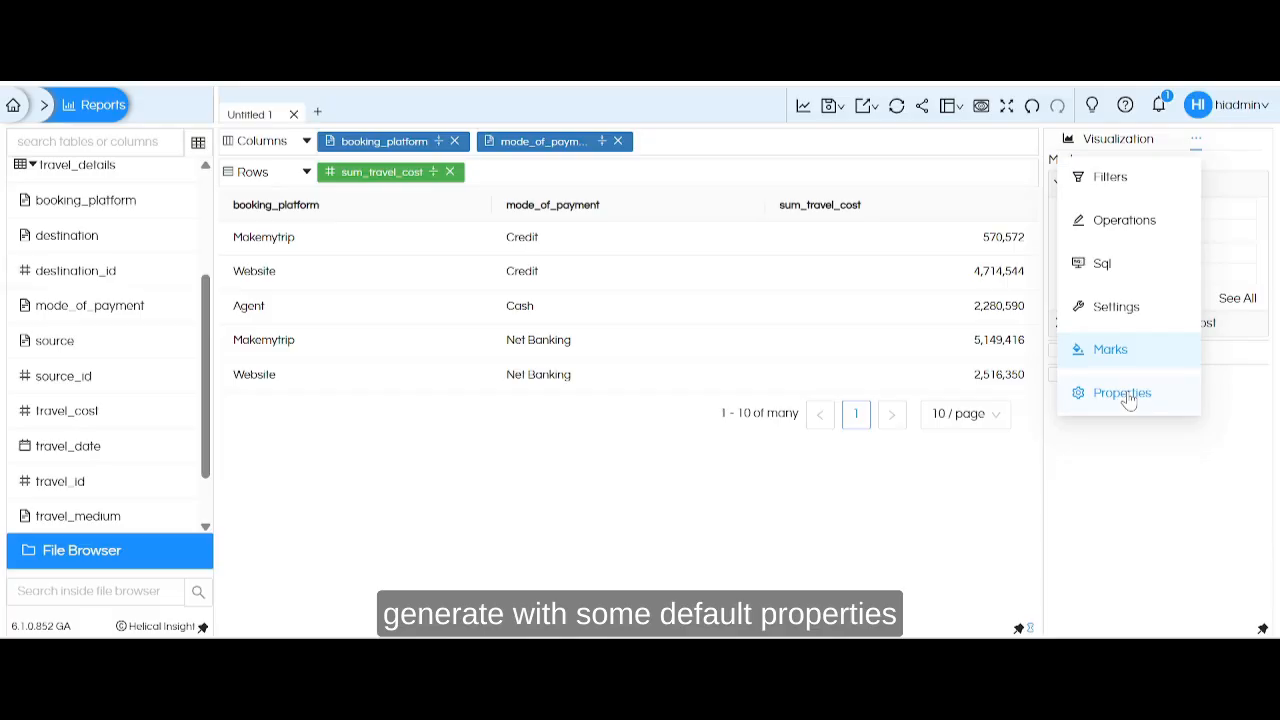
# Examine the property categories available for the table report, from Bar to Title.
pyautogui.click(1128, 396)
pyautogui.click(1123, 176)
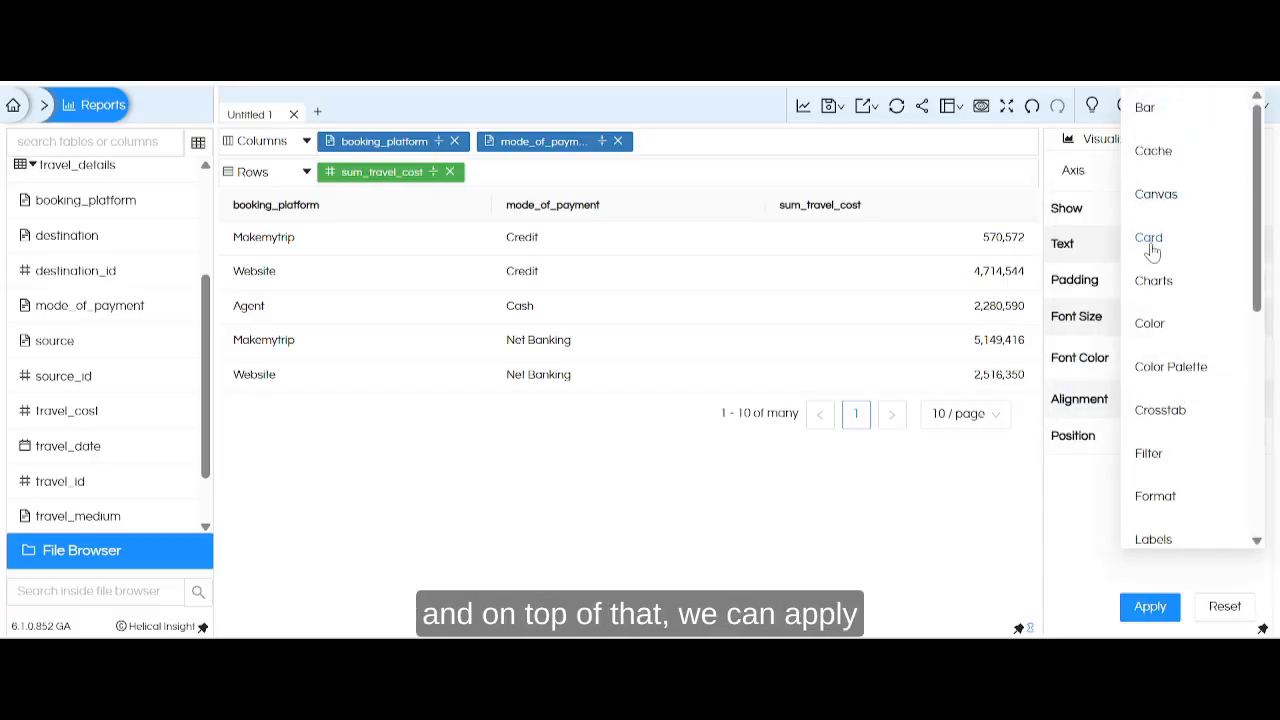
pyautogui.click(1263, 226)
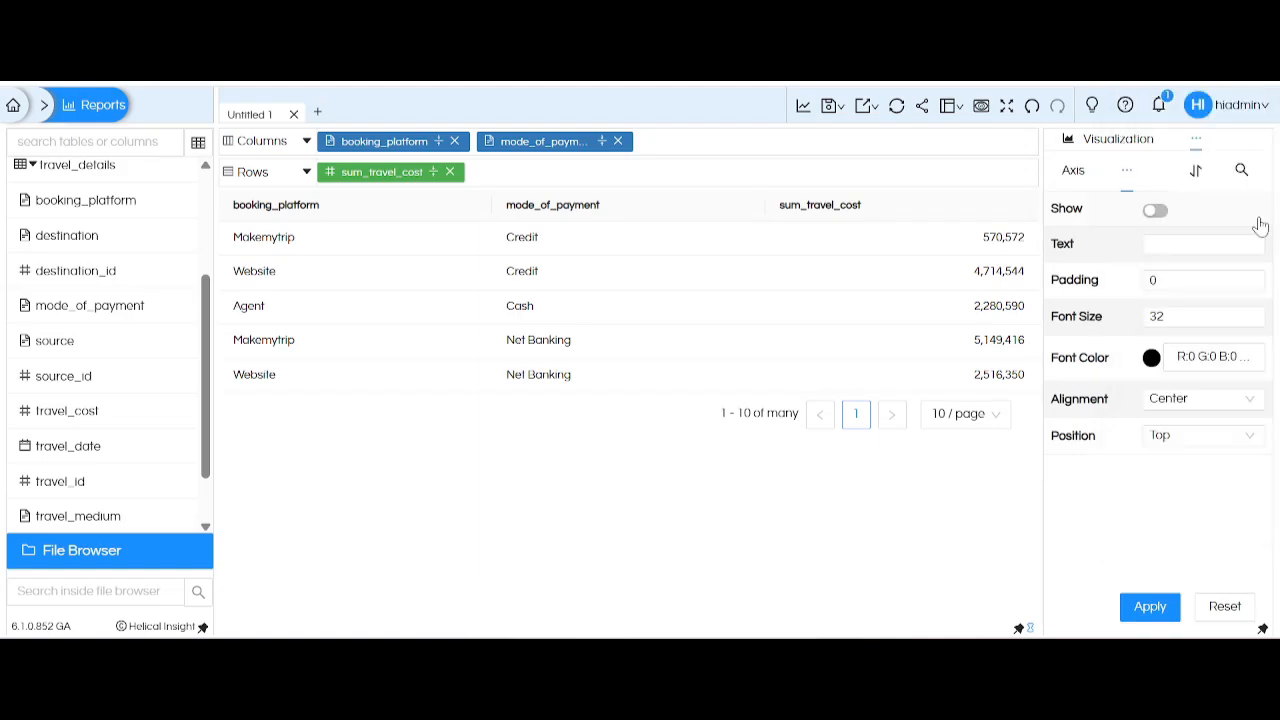
pyautogui.click(1128, 178)
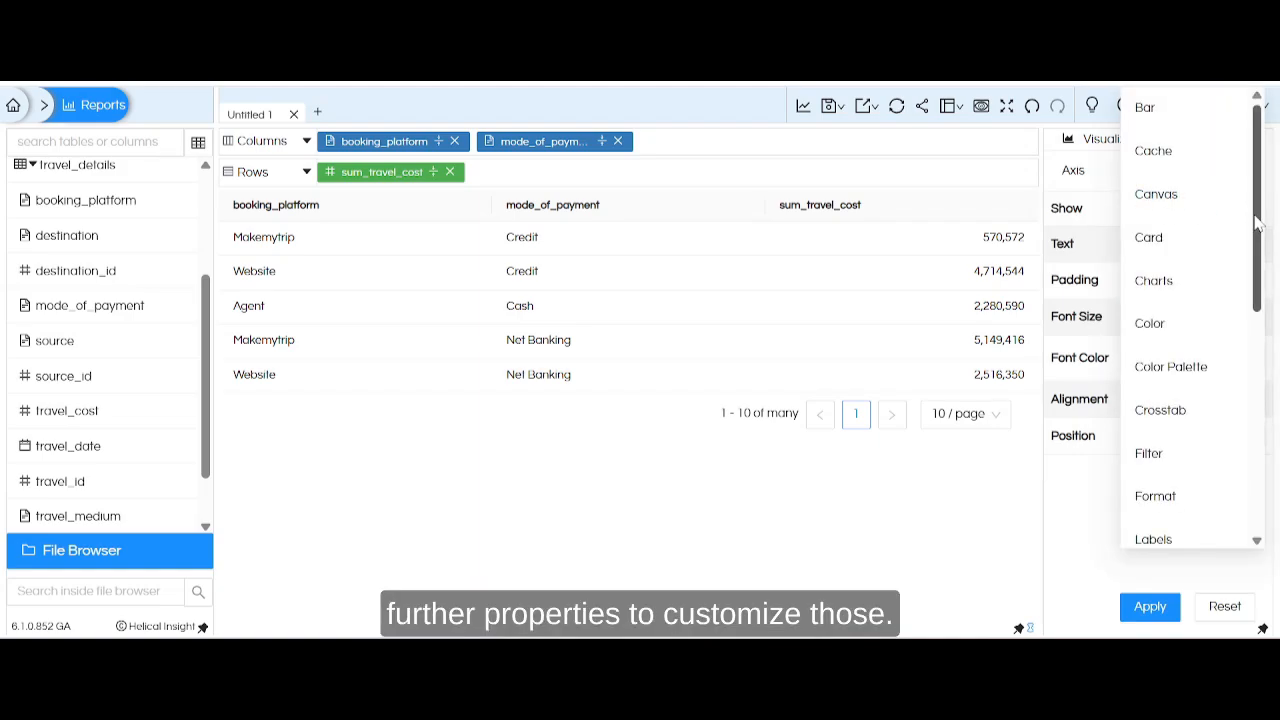
pyautogui.moveTo(1258, 225); pyautogui.dragTo(1254, 298)
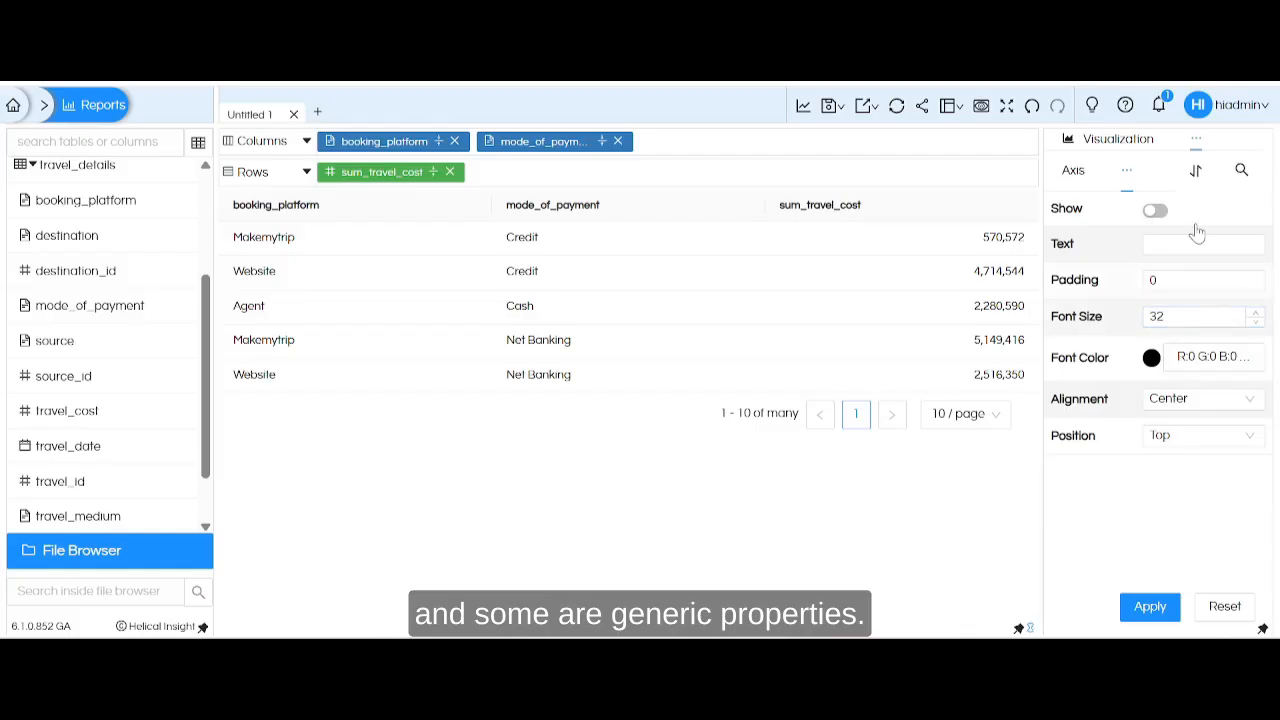
pyautogui.moveTo(1127, 170)
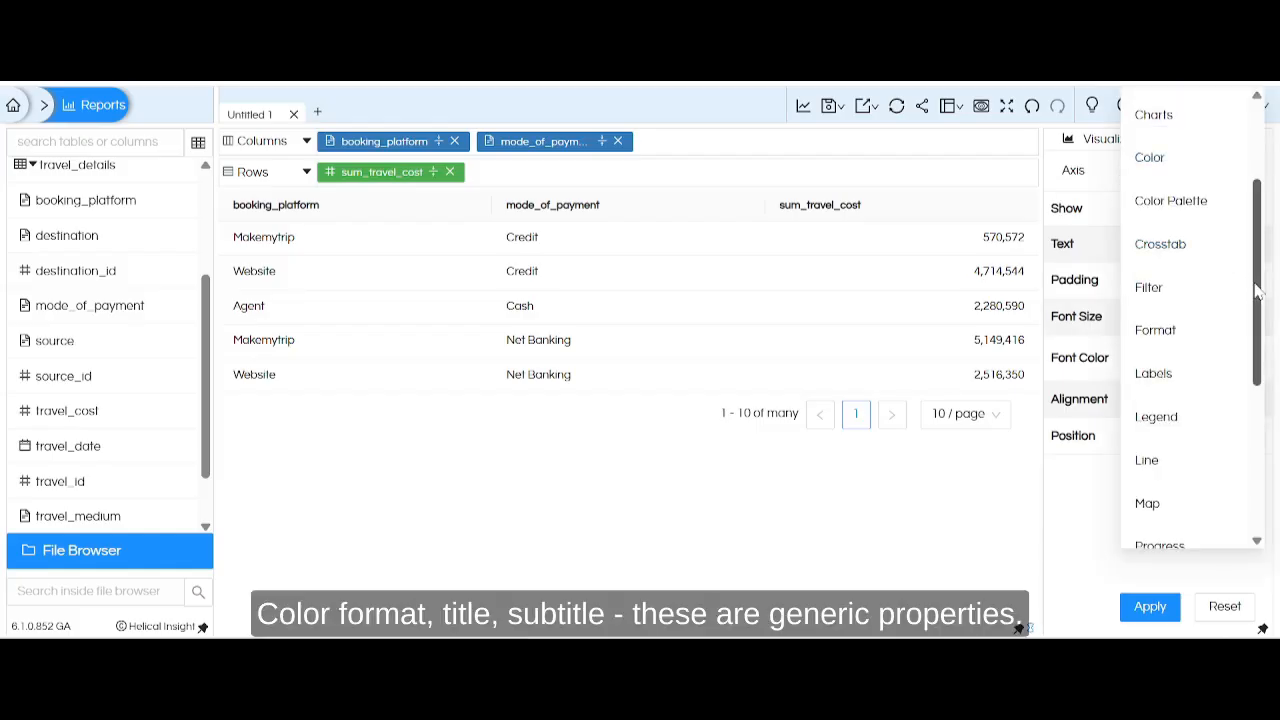
pyautogui.moveTo(1258, 290); pyautogui.dragTo(1263, 463)
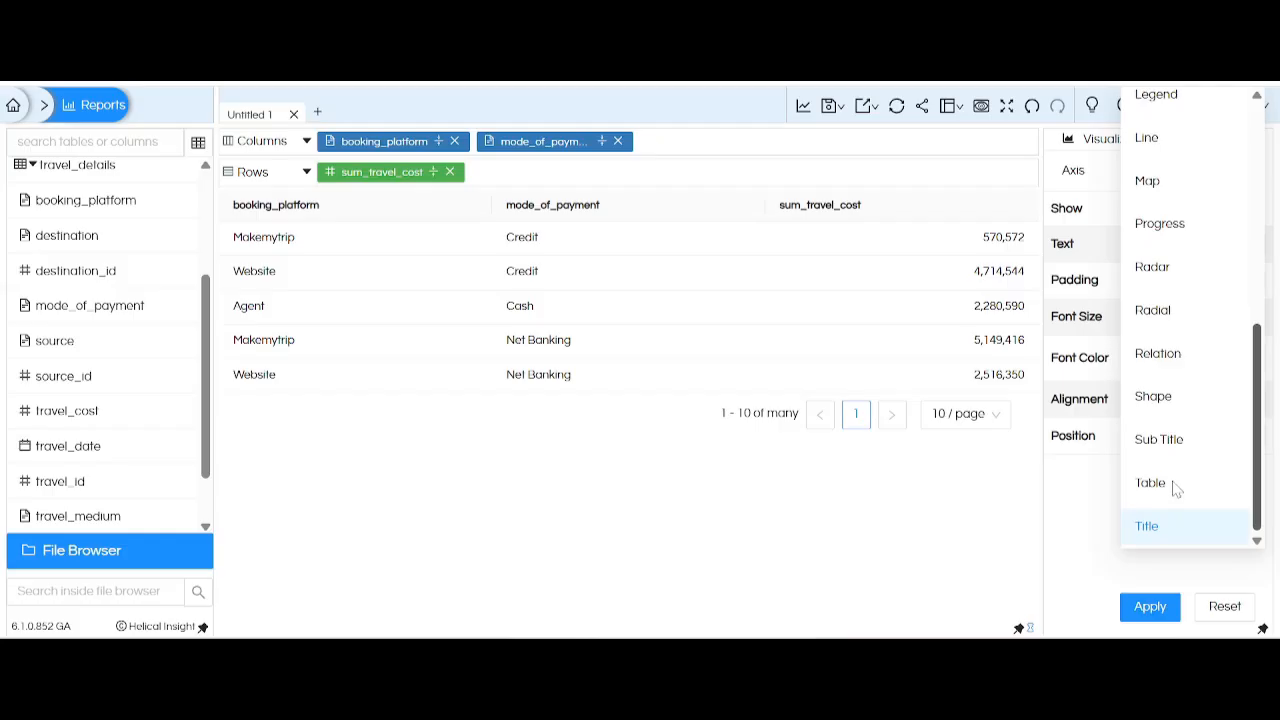
pyautogui.scroll(1, 1154, 408)
pyautogui.scroll(-1, 1149, 408)
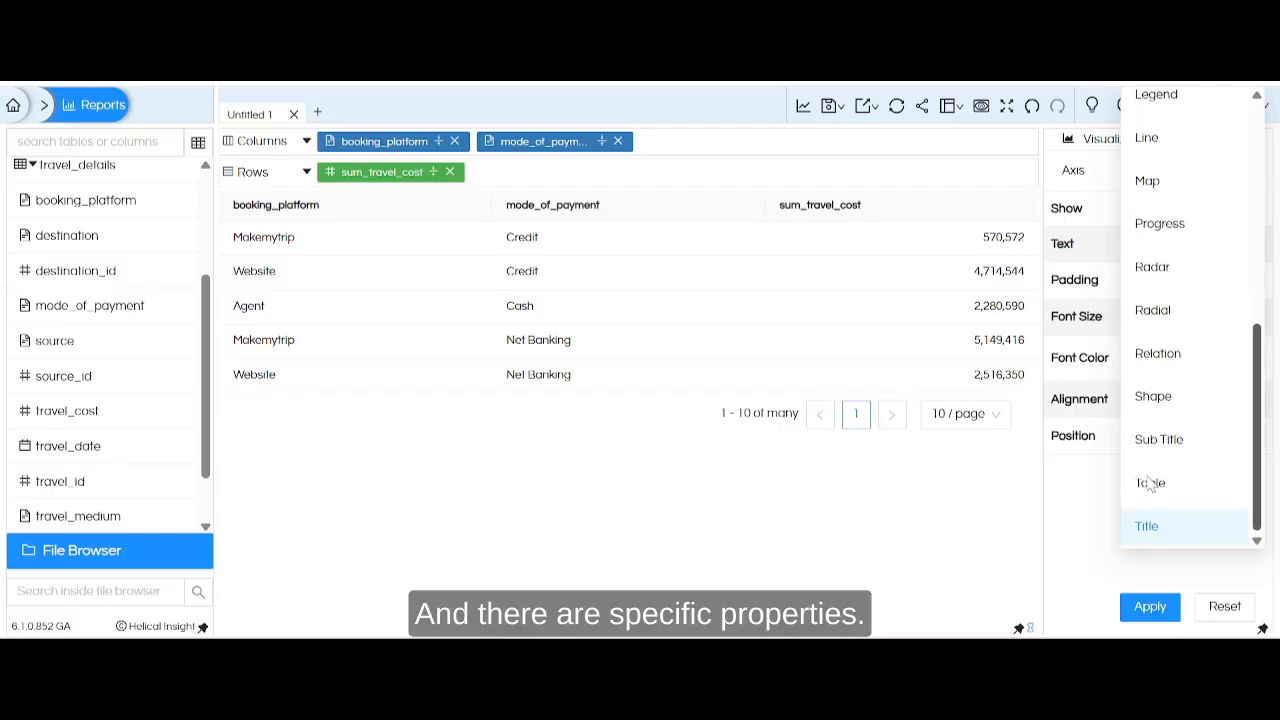
pyautogui.scroll(1, 1146, 351)
pyautogui.scroll(-1, 1149, 423)
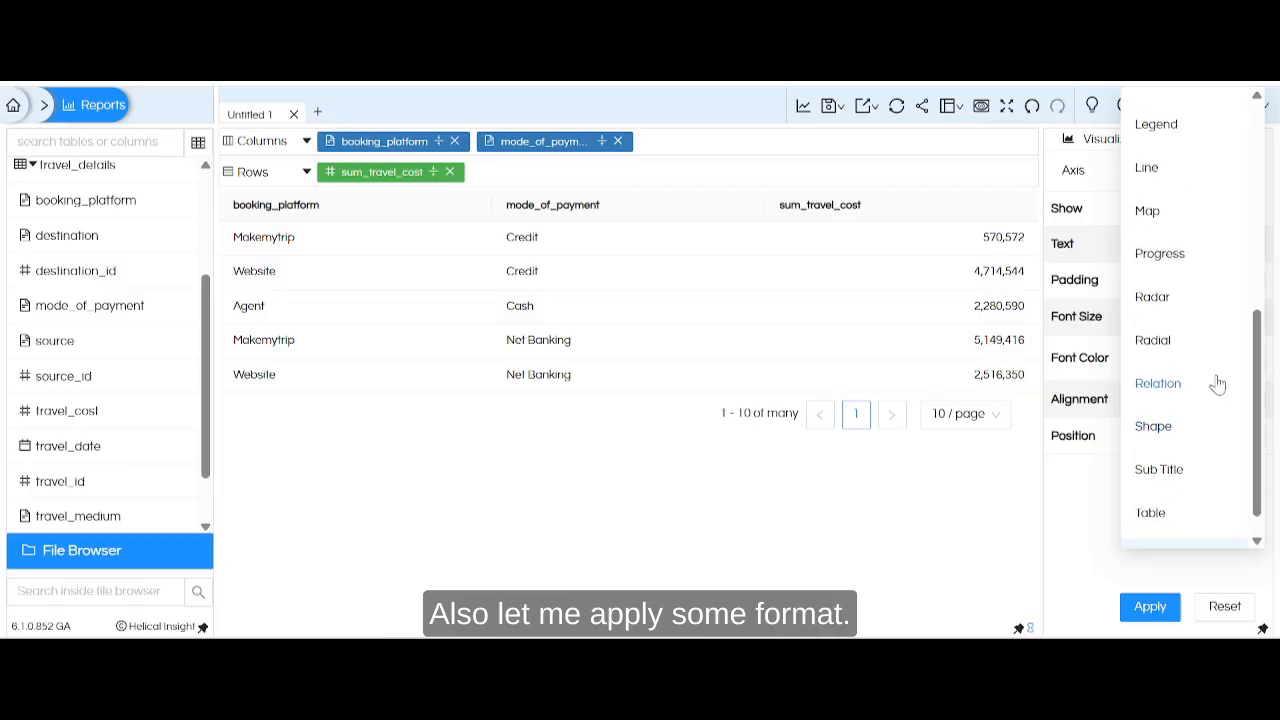
# In the Format properties, give sum_travel_cost a $ prefix and Thousands display units, and apply the formatting.
pyautogui.moveTo(1258, 432); pyautogui.dragTo(1258, 346)
pyautogui.click(1160, 234)
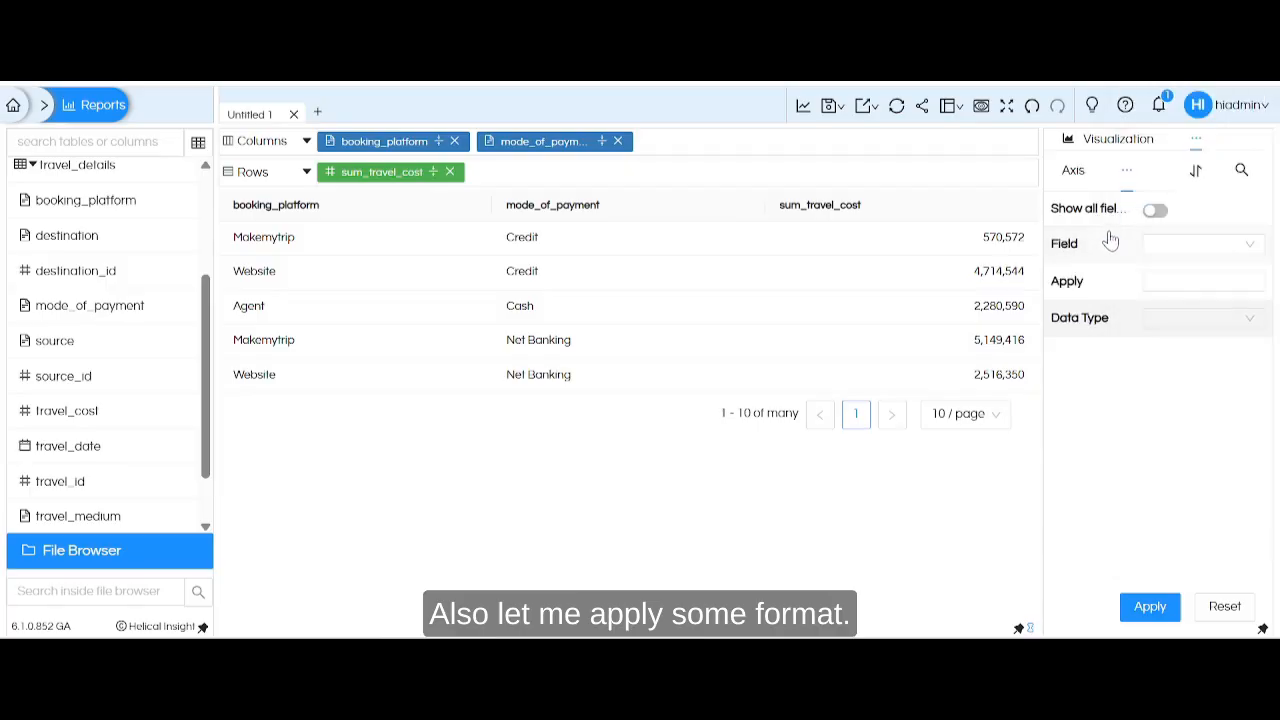
pyautogui.click(1185, 244)
pyautogui.click(1185, 364)
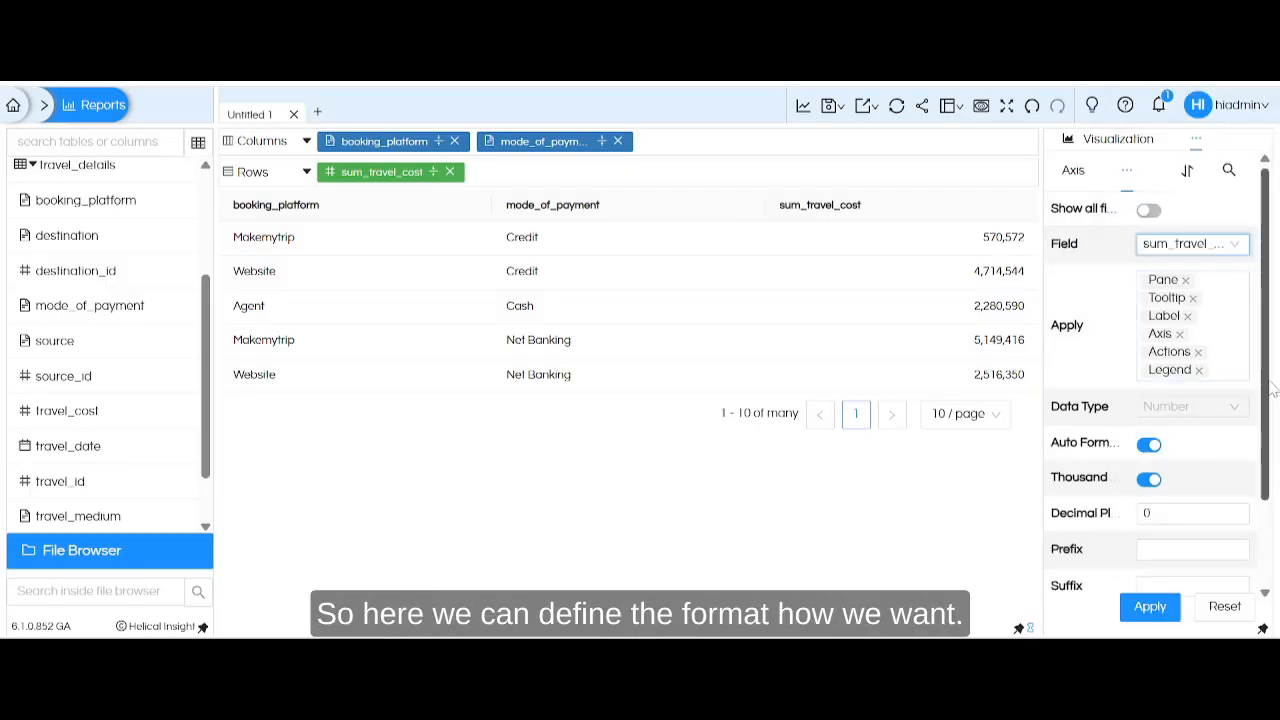
pyautogui.scroll(-1, 1273, 390)
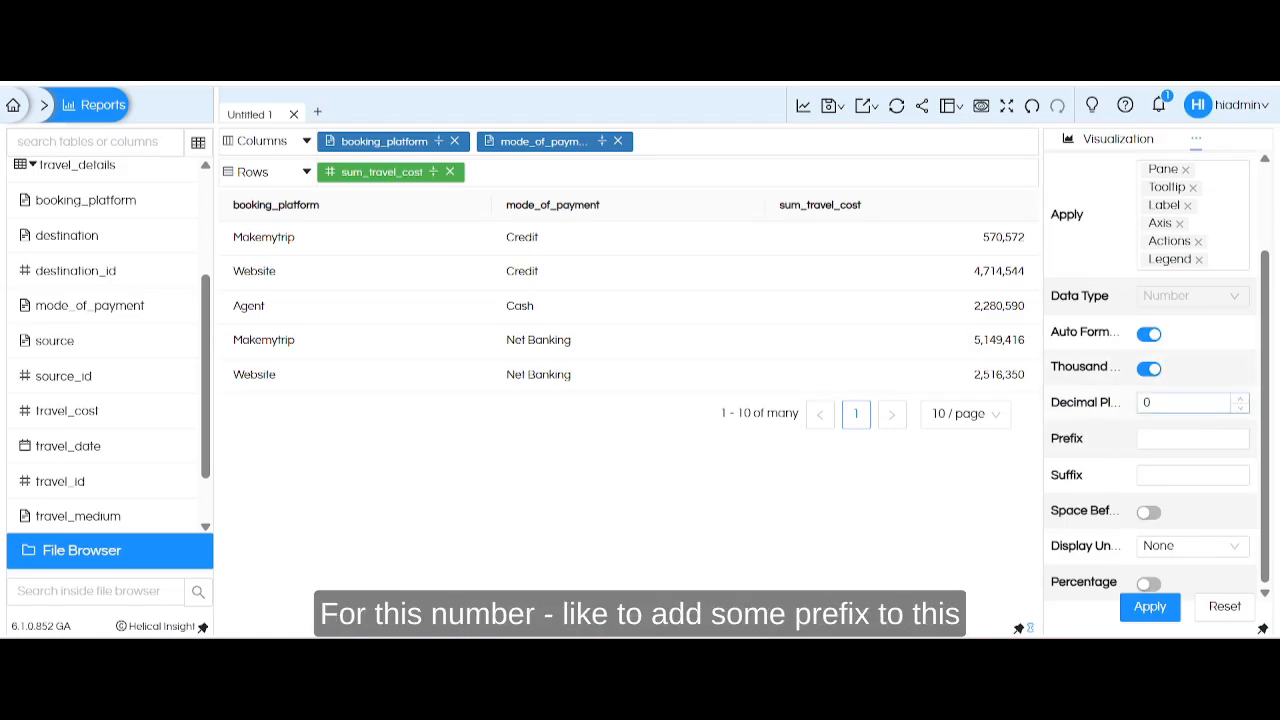
pyautogui.click(1175, 438)
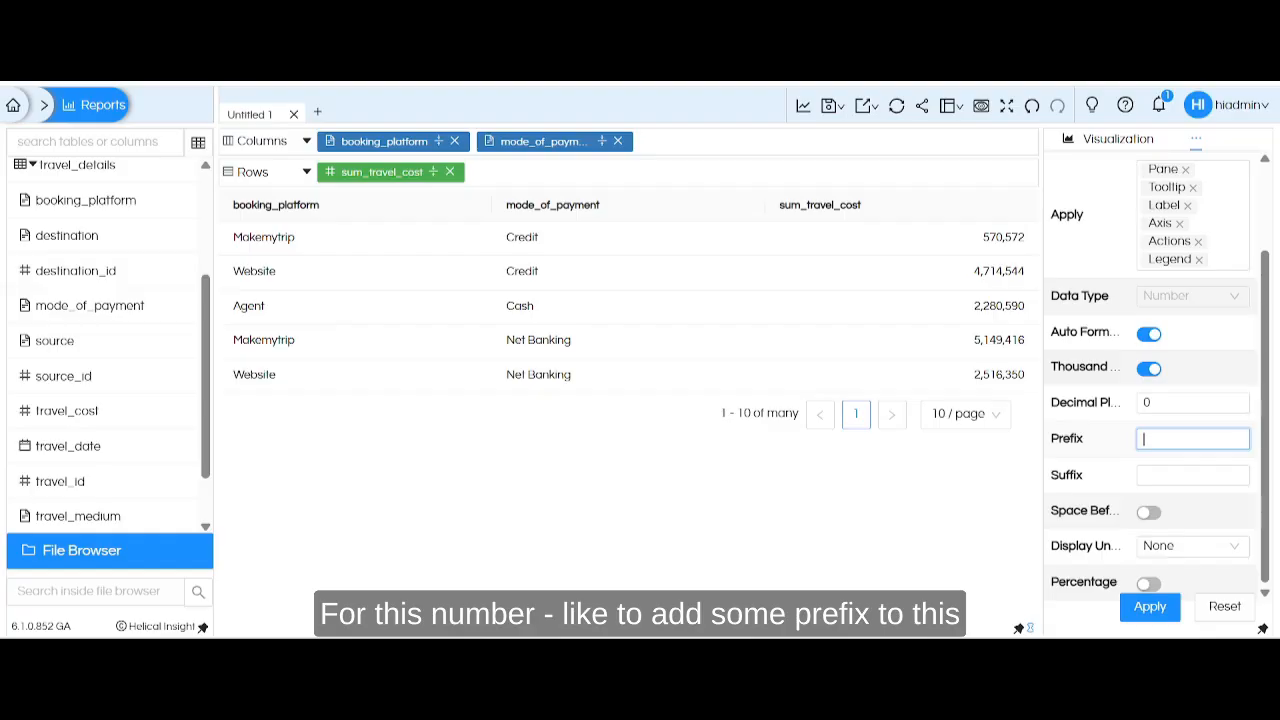
pyautogui.write('$')
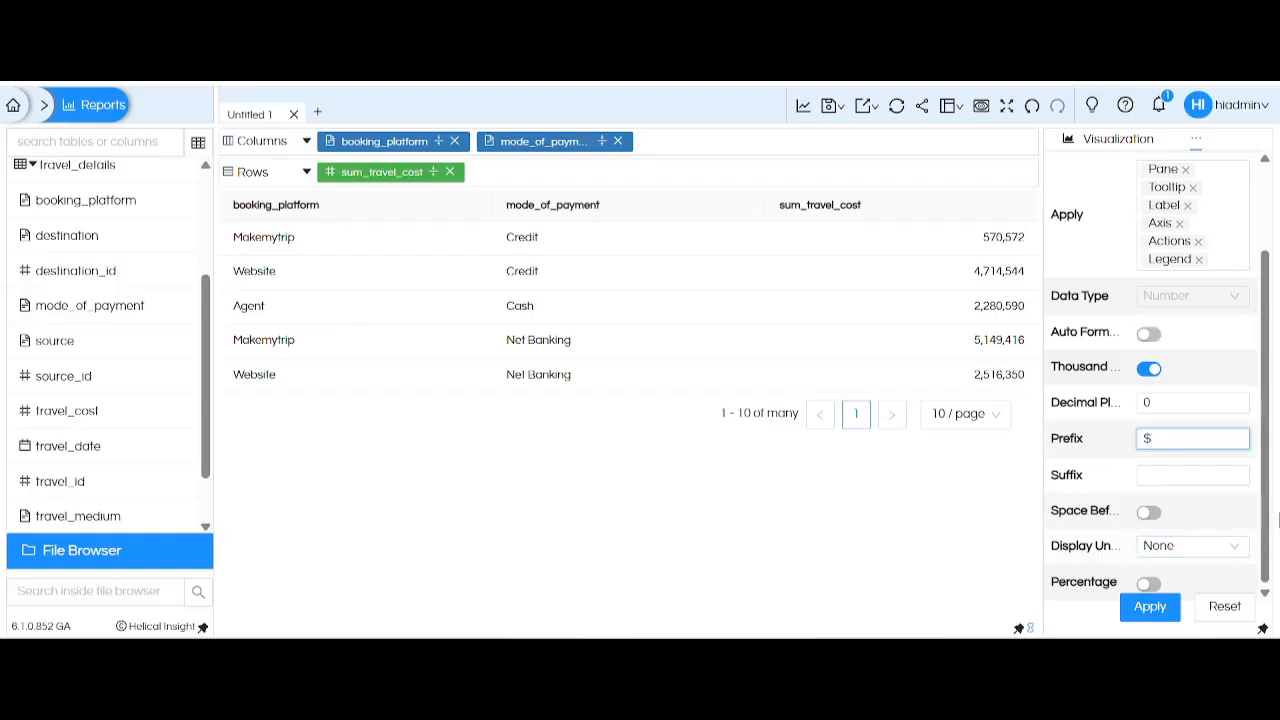
pyautogui.click(1185, 546)
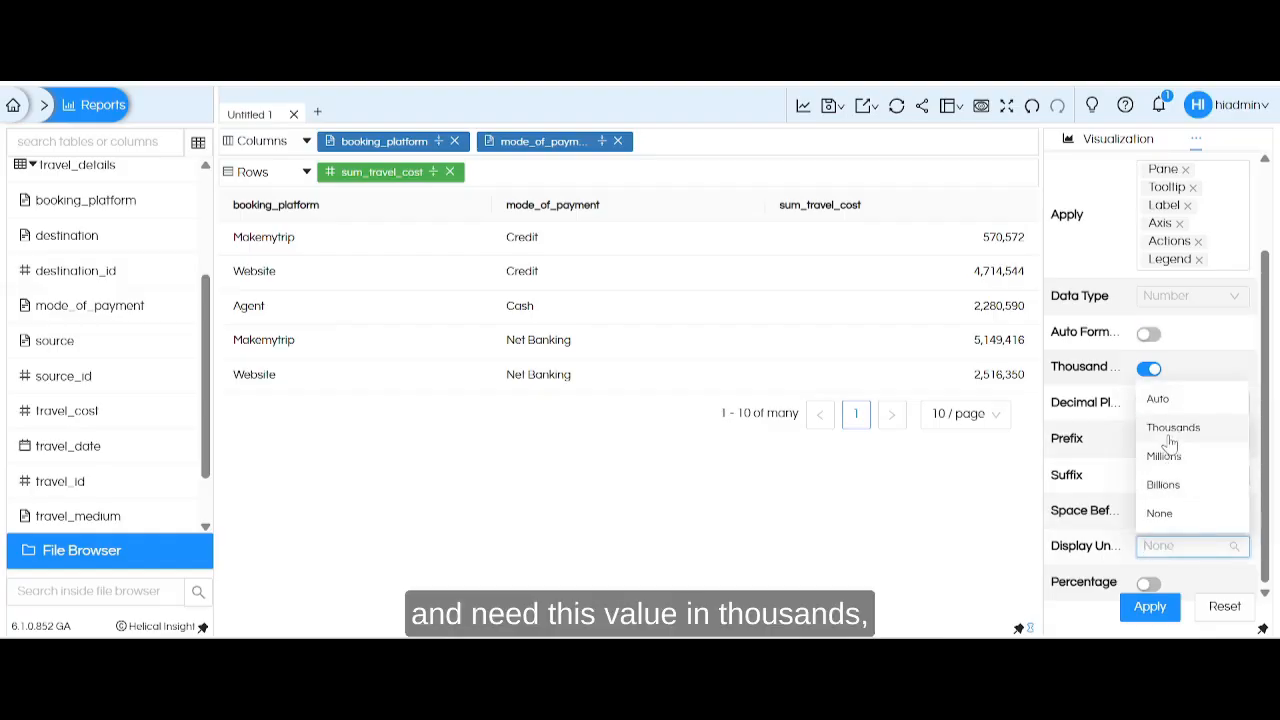
pyautogui.click(1170, 440)
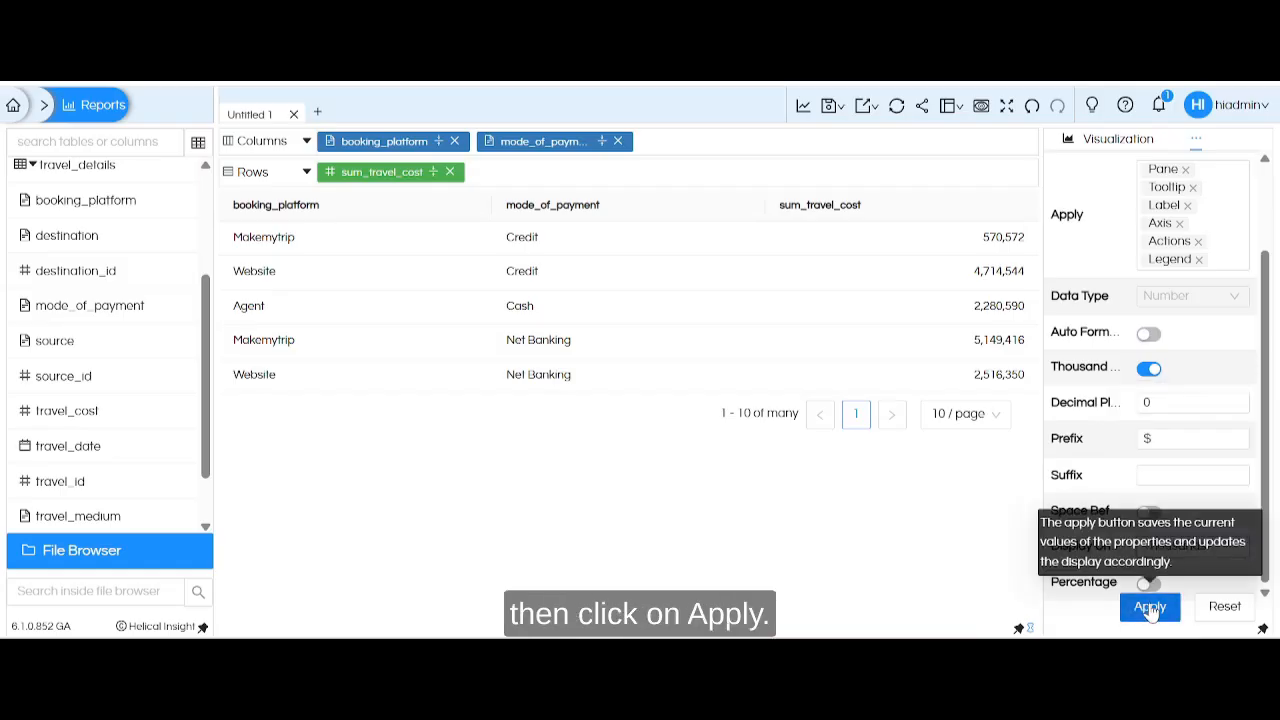
pyautogui.click(1150, 606)
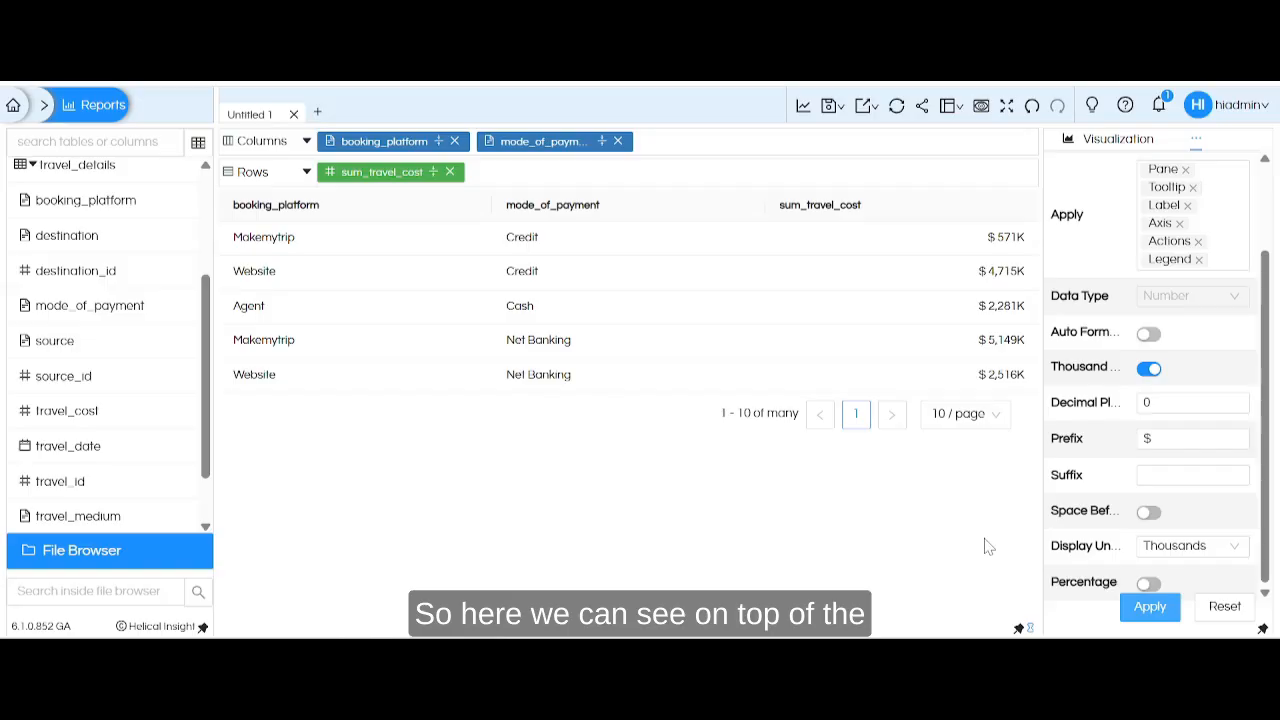
# View the available visualizations and look through the report's property categories for further customization.
pyautogui.click(1120, 142)
pyautogui.click(1196, 140)
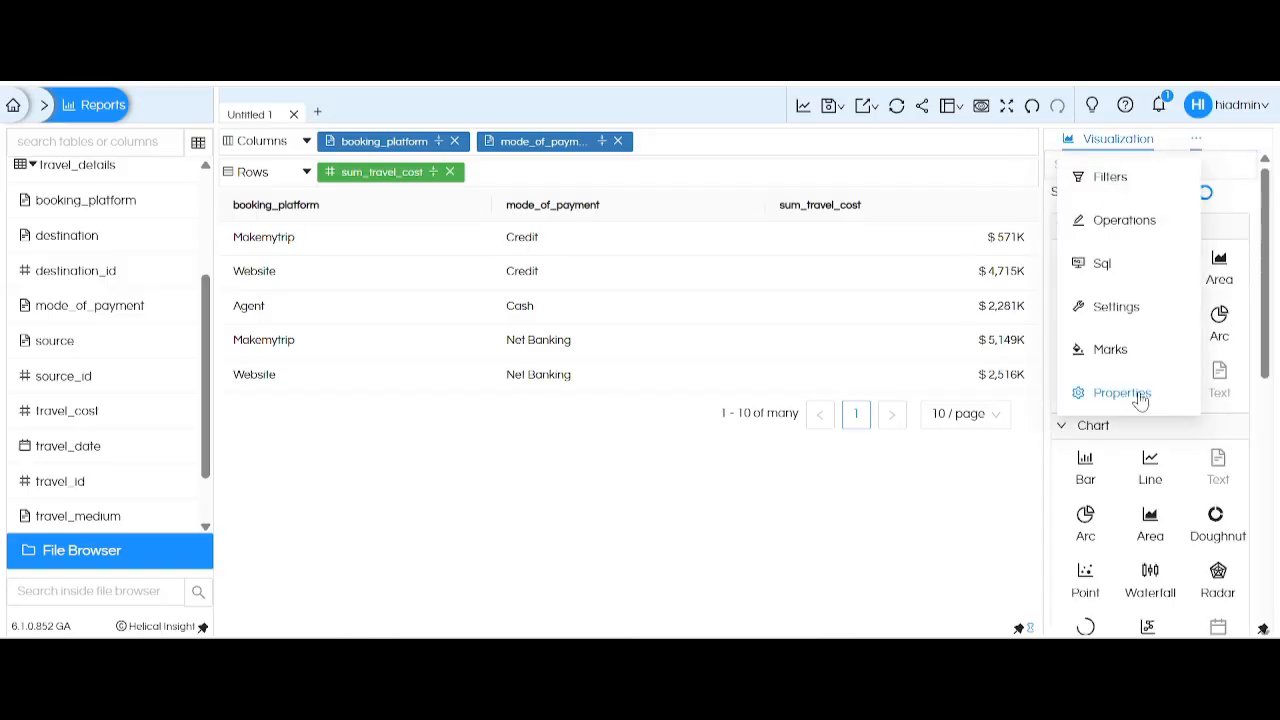
pyautogui.click(1140, 400)
pyautogui.click(1130, 189)
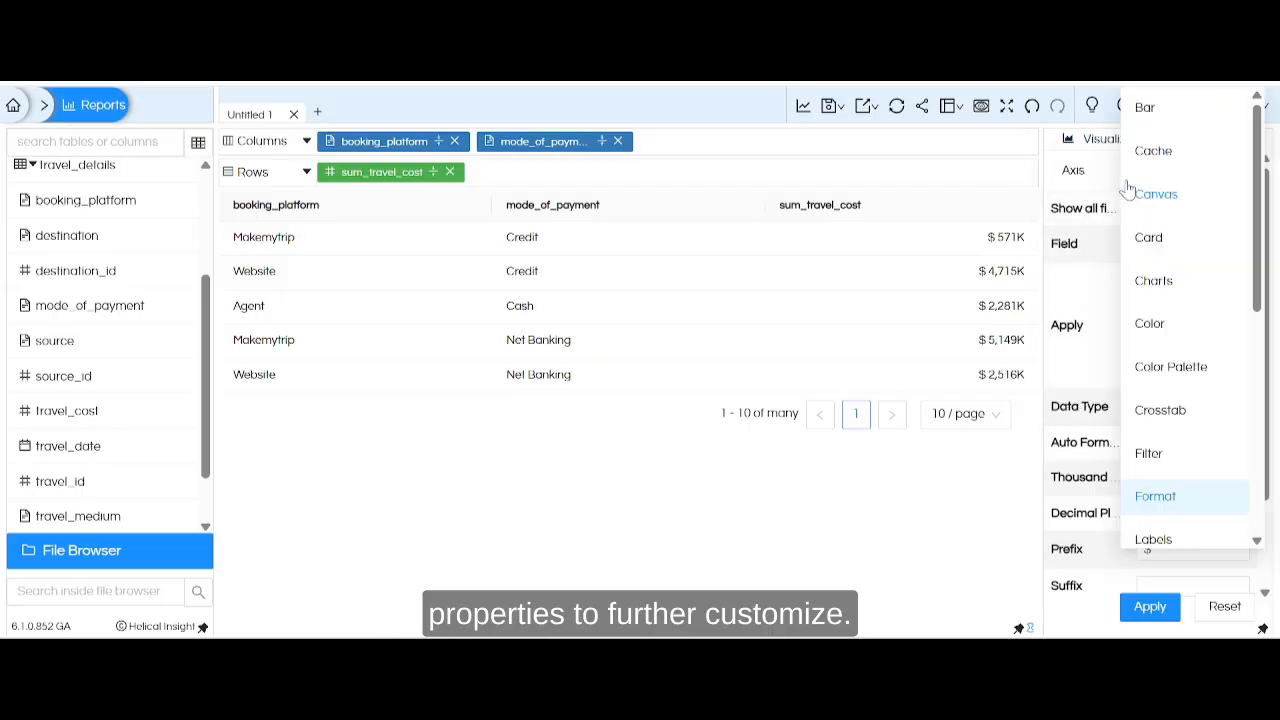
pyautogui.scroll(-4, 1205, 335)
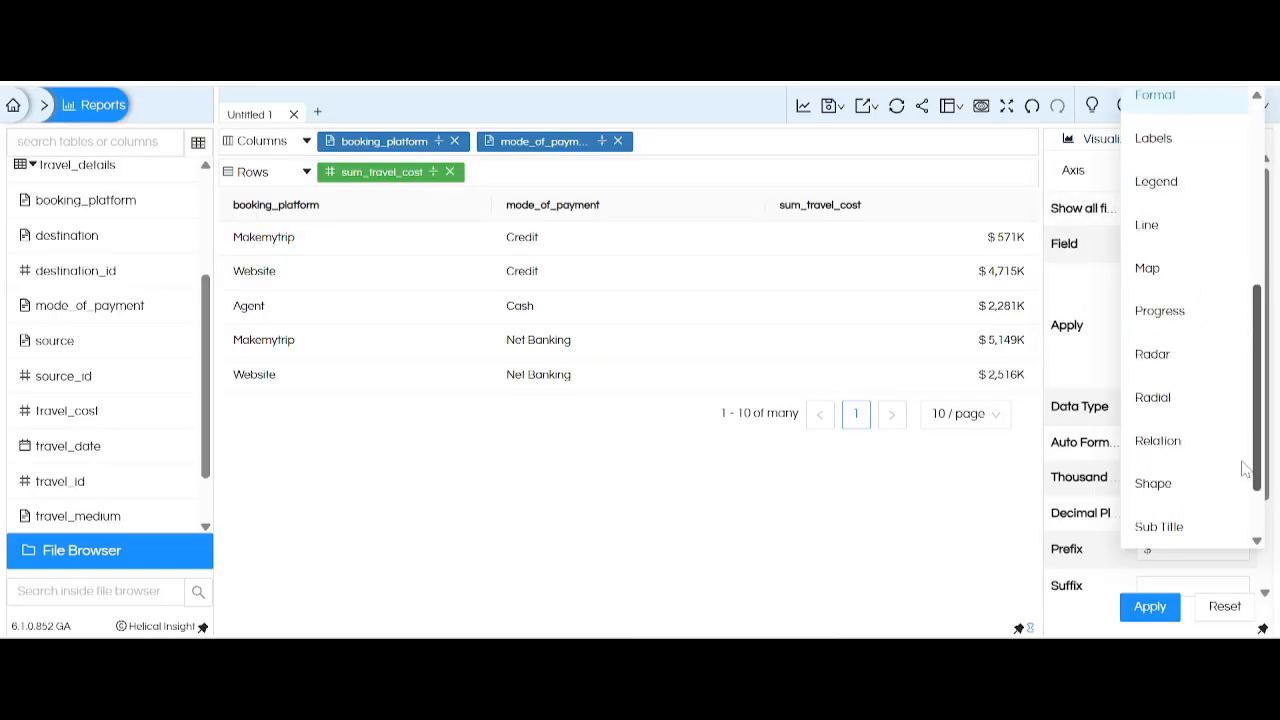
# View the Columns options and the Custom Column form, and close the form without adding a column.
pyautogui.click(270, 141)
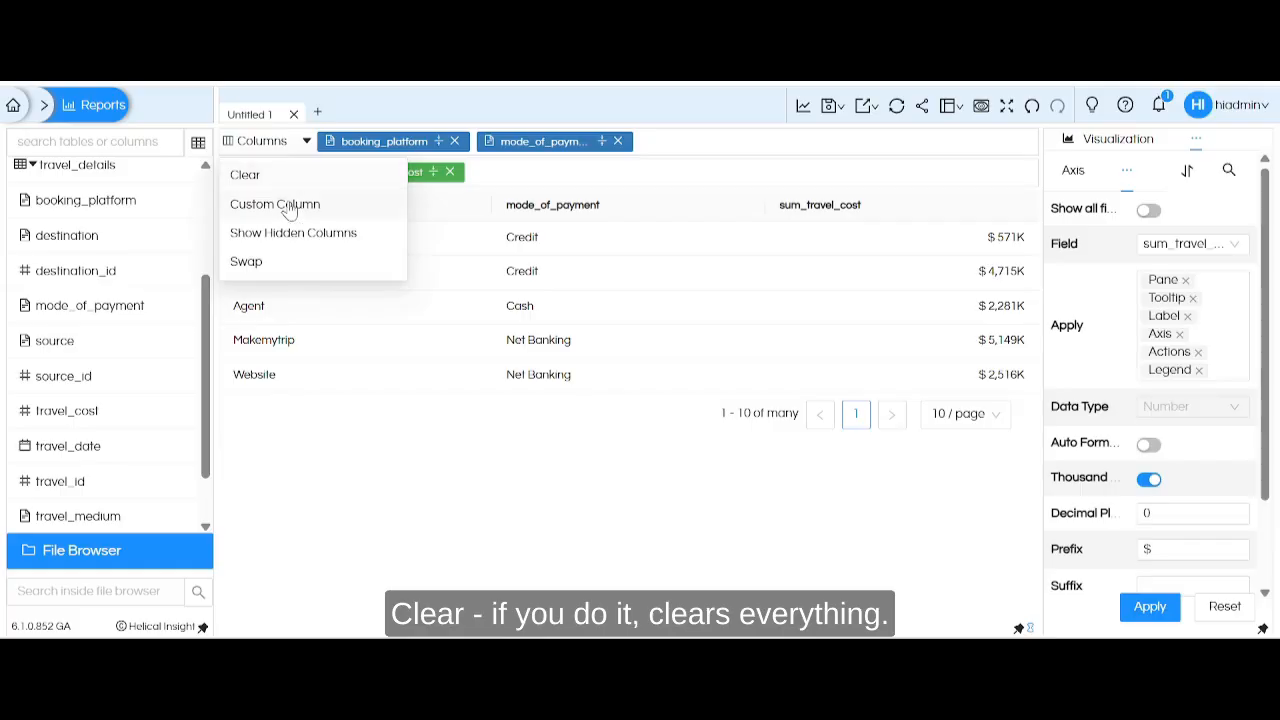
pyautogui.click(276, 204)
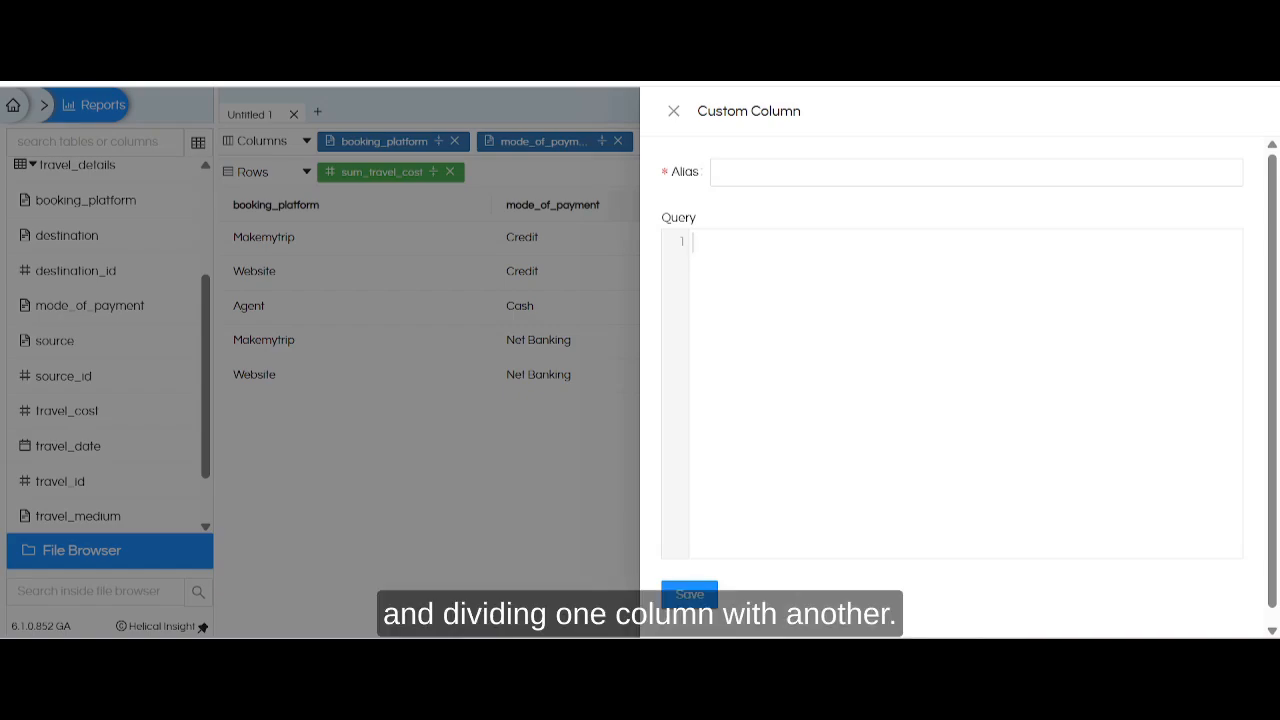
pyautogui.click(674, 112)
# Swap the fields between Columns and Rows, and restore their original placement.
pyautogui.click(306, 141)
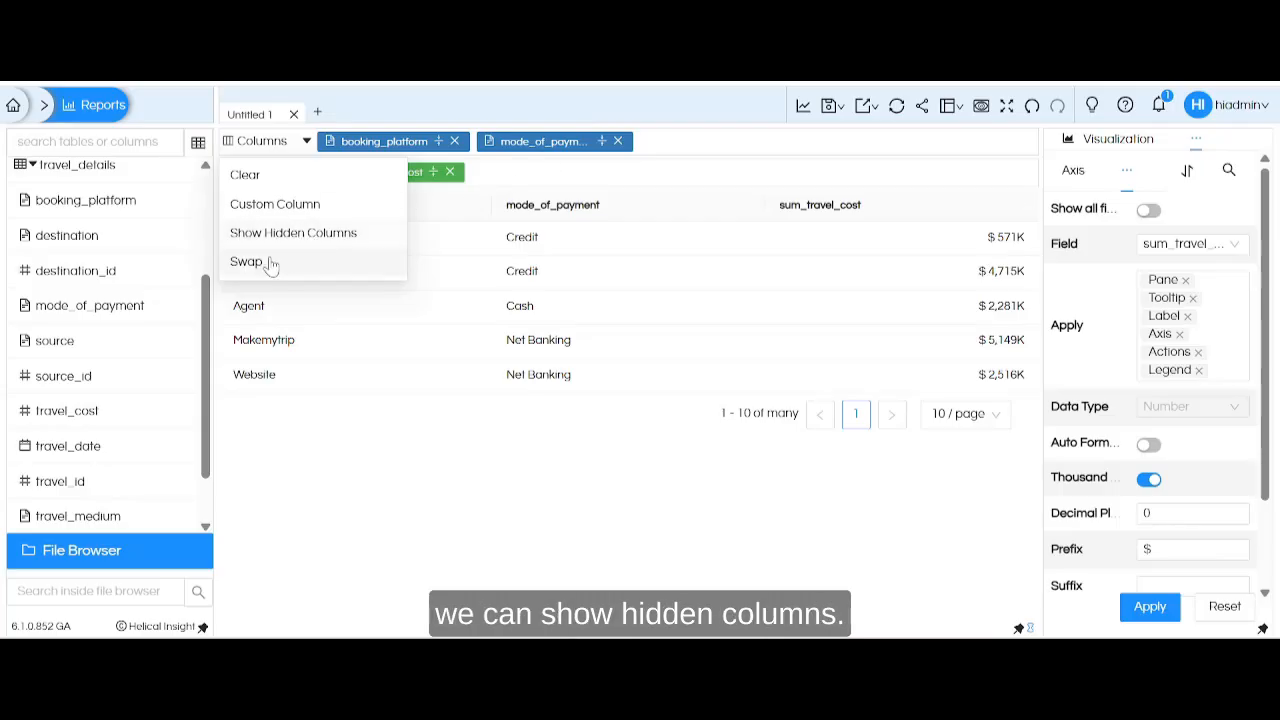
pyautogui.click(266, 263)
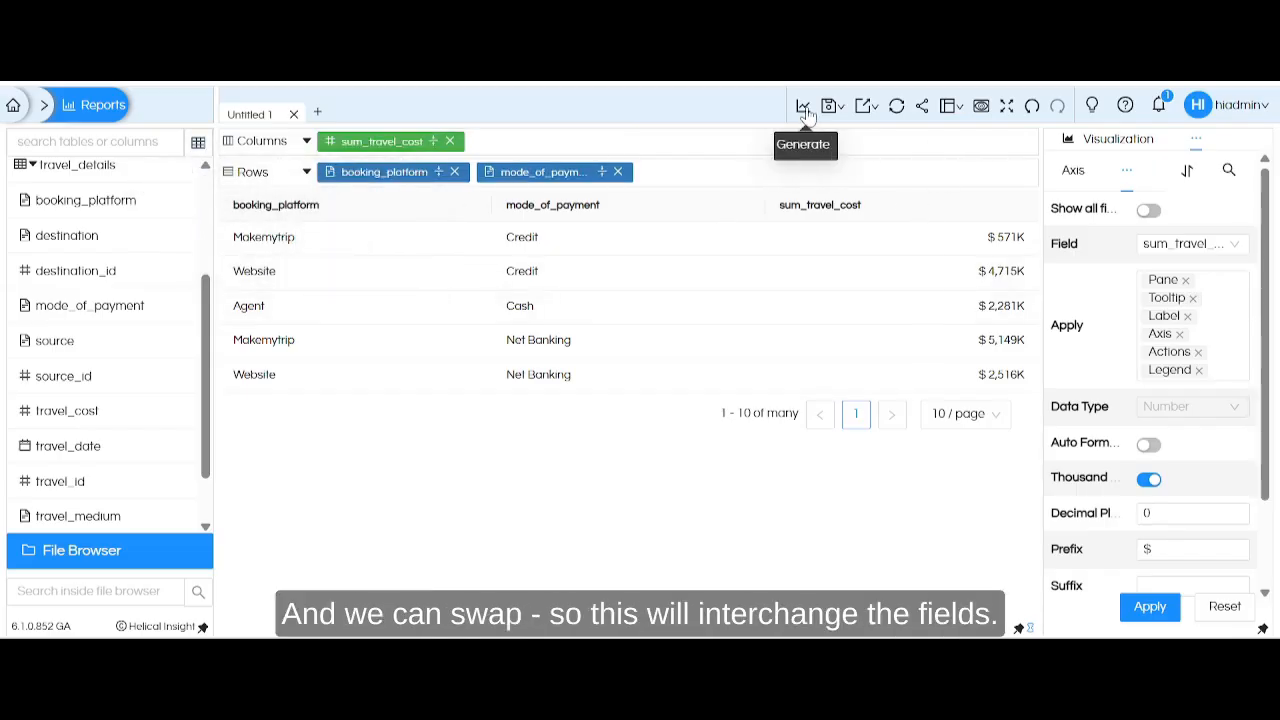
pyautogui.click(370, 178)
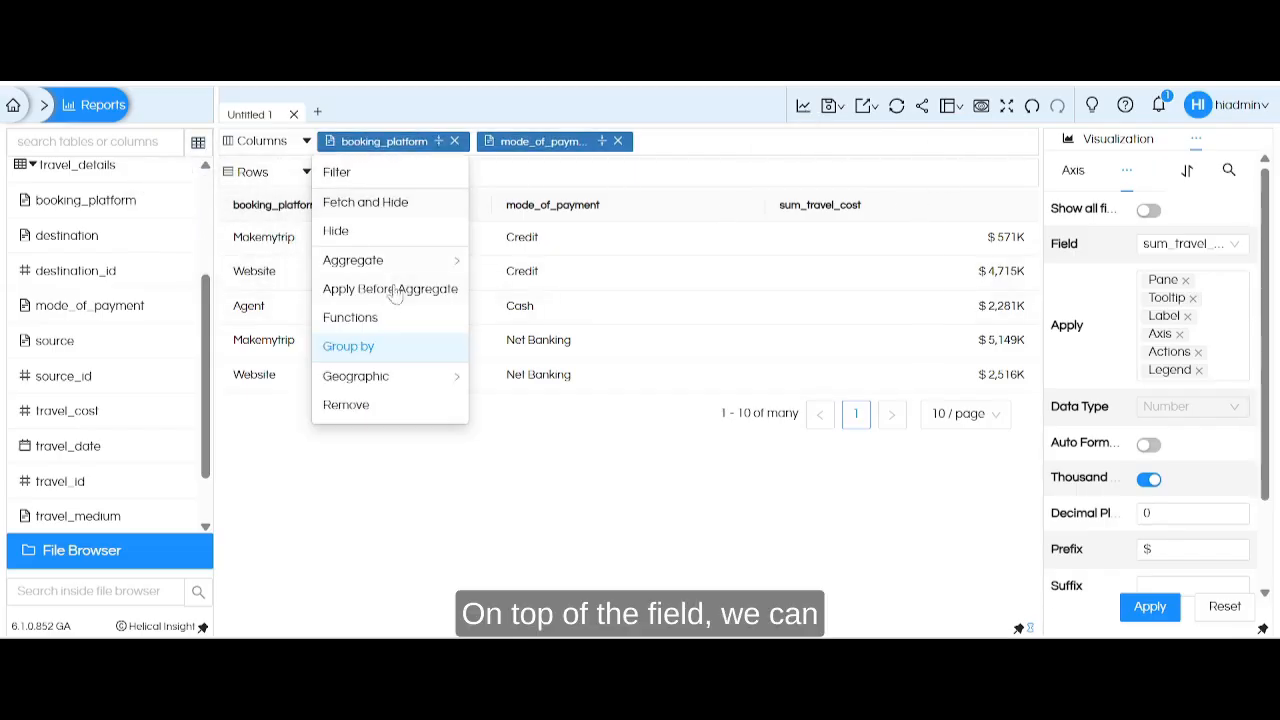
# Apply the UPPER function to the booking_platform field and regenerate the table.
pyautogui.click(400, 146)
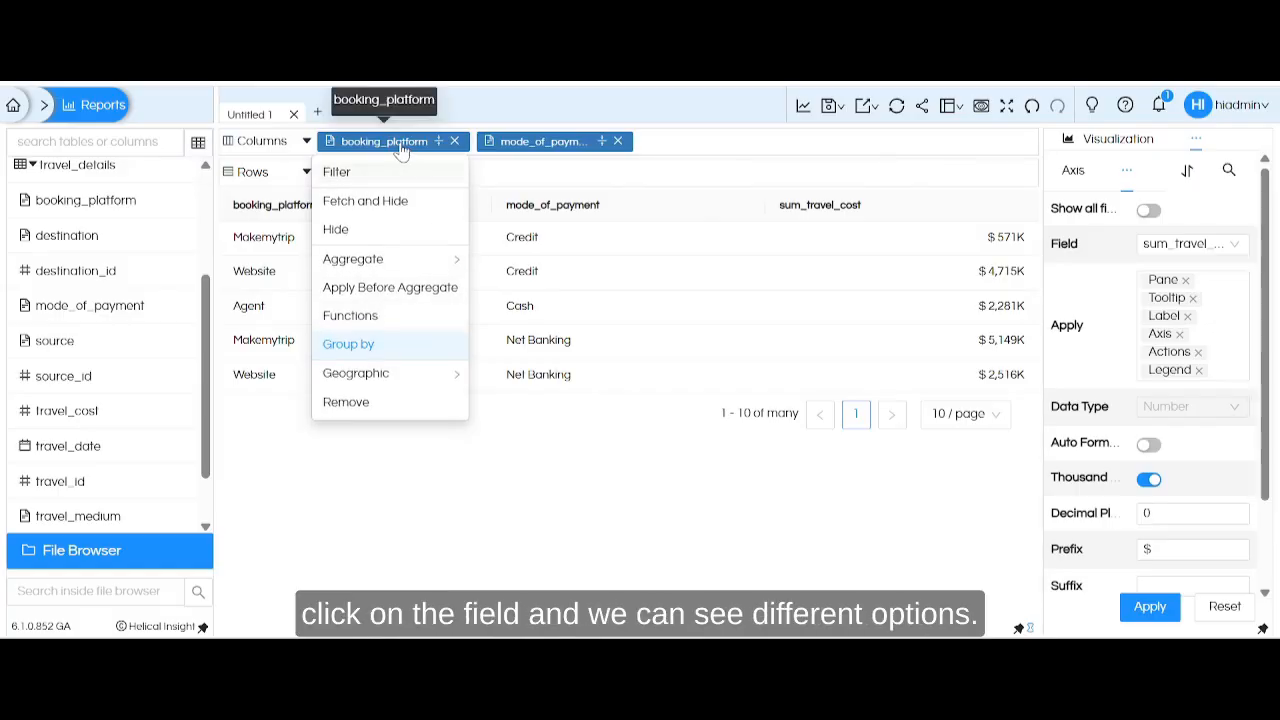
pyautogui.click(400, 146)
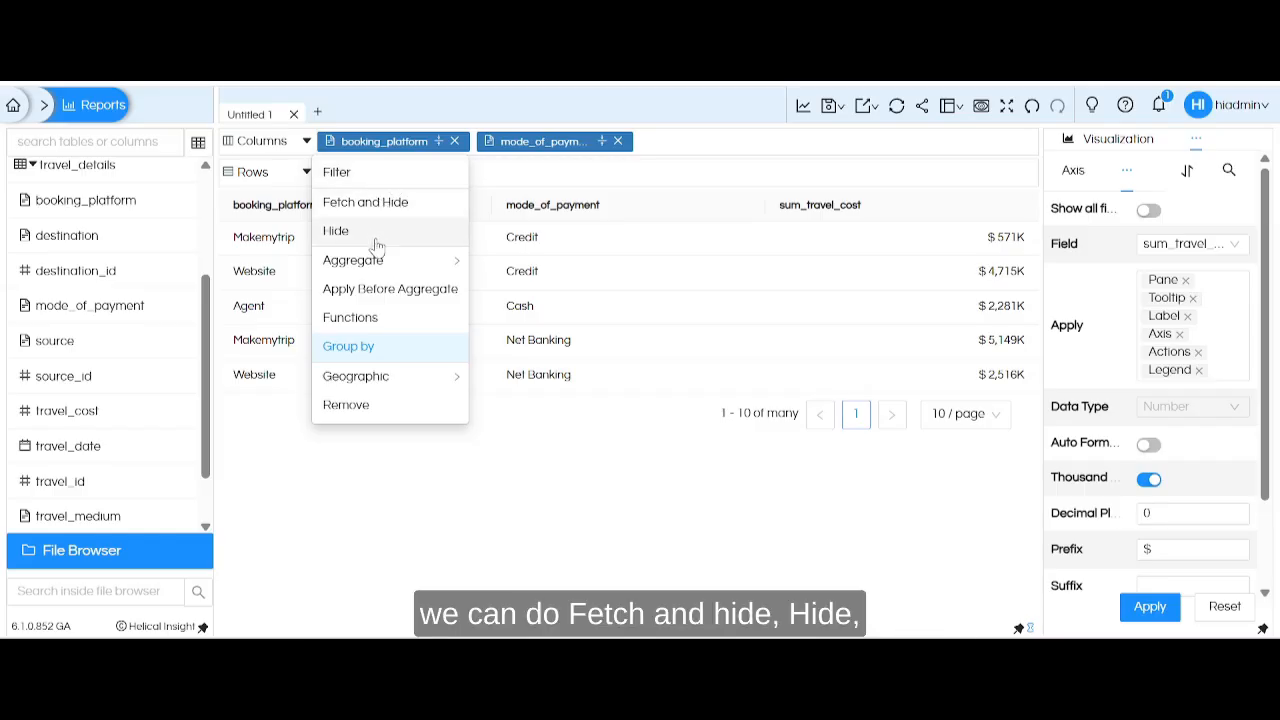
pyautogui.moveTo(378, 262)
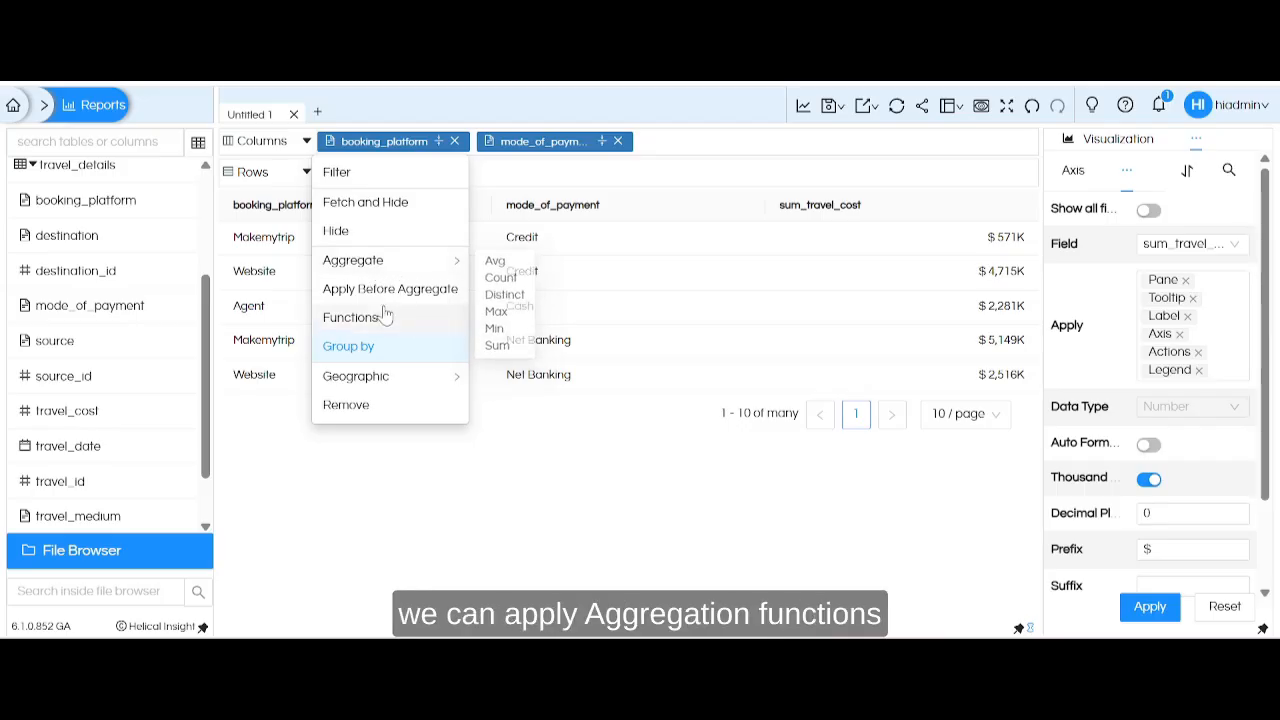
pyautogui.click(379, 320)
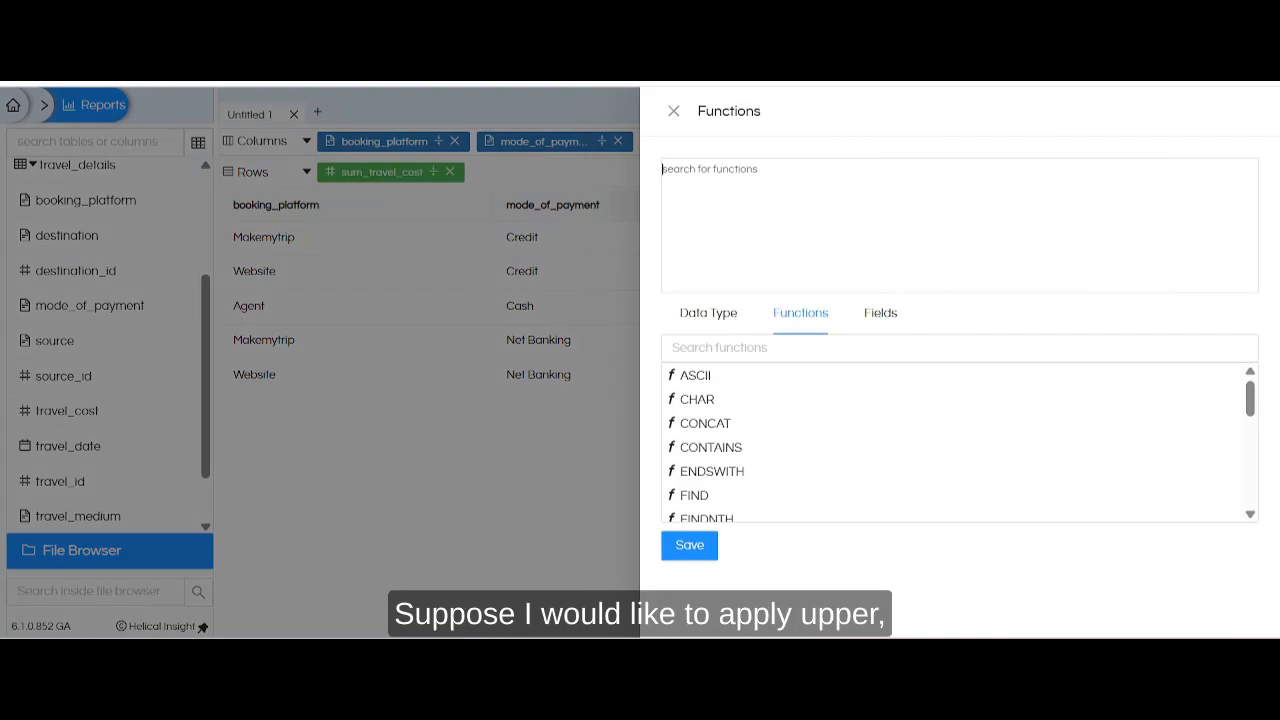
pyautogui.write('up')
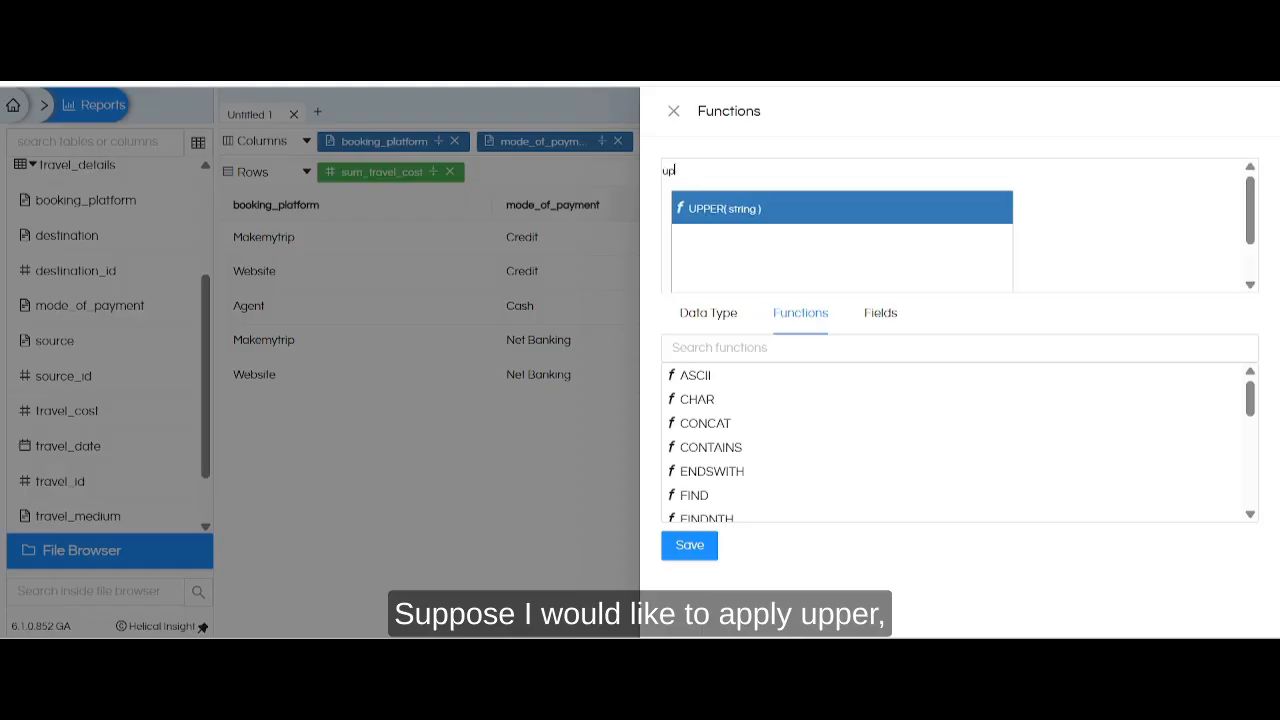
pyautogui.press('Return')
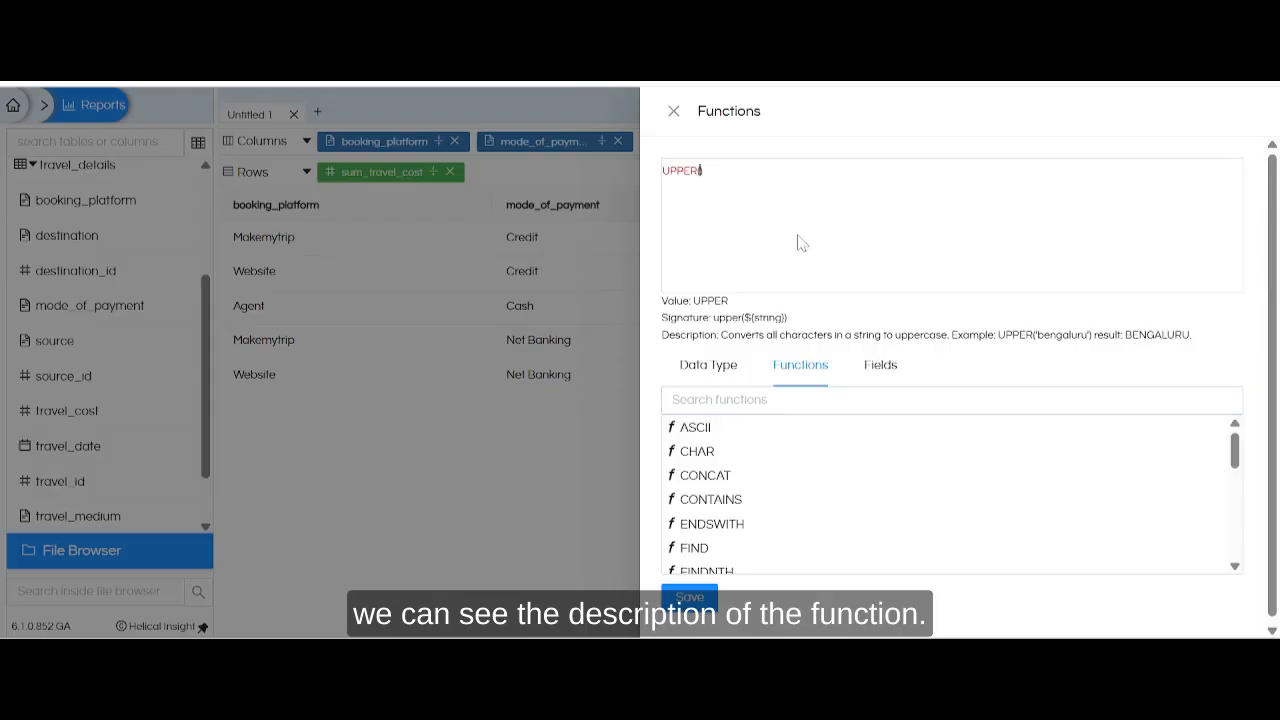
pyautogui.write('b')
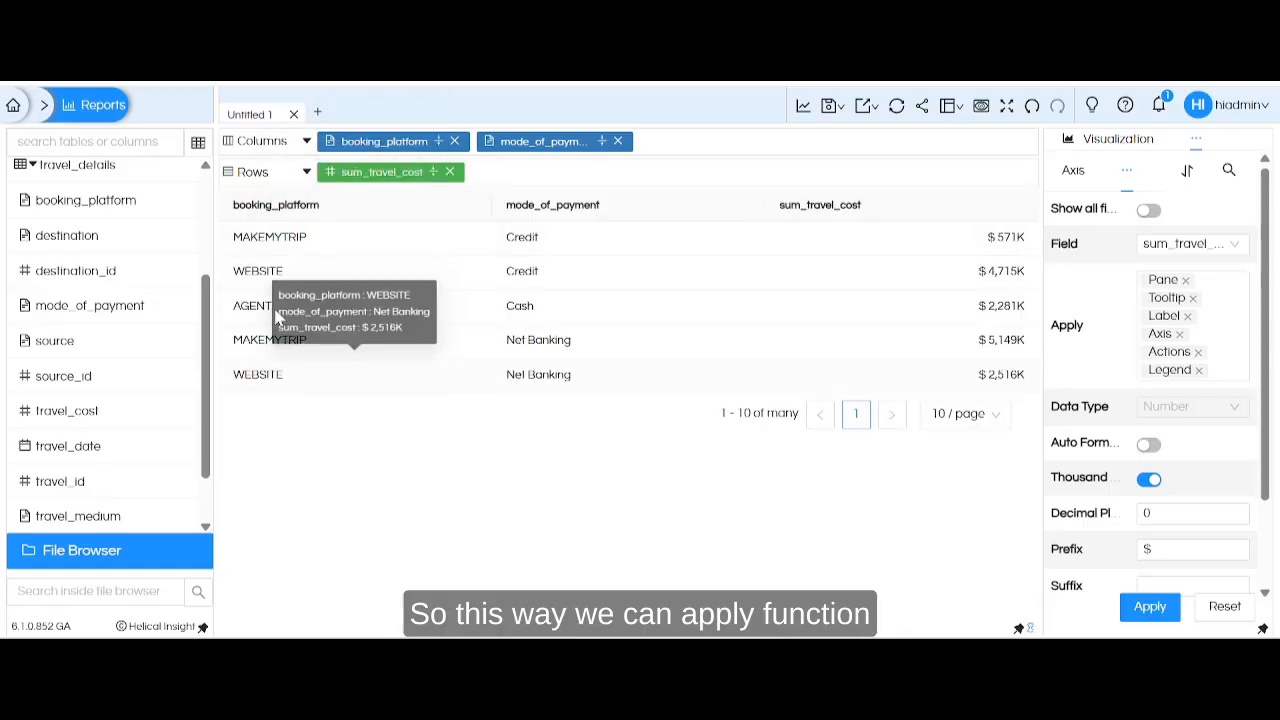
# Show the report's SQL query and examine the aggregate and grouping options of sum_travel_cost and booking_platform.
pyautogui.click(1198, 140)
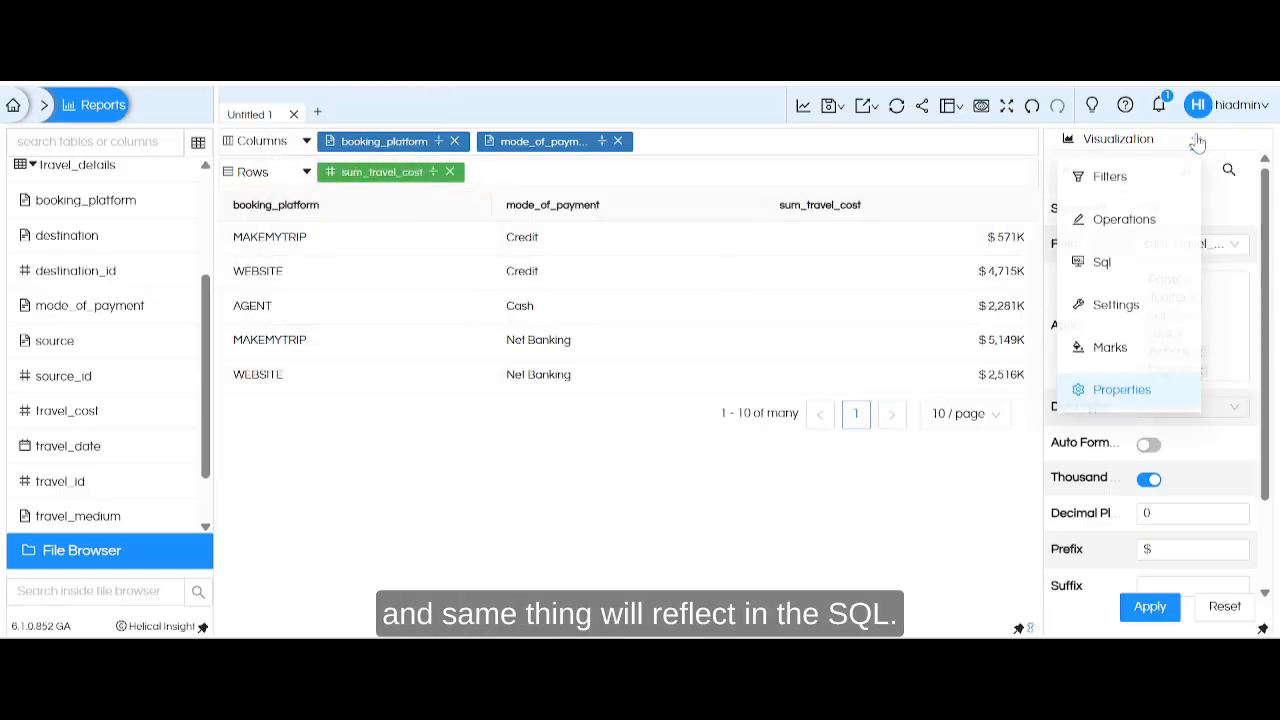
pyautogui.click(1102, 264)
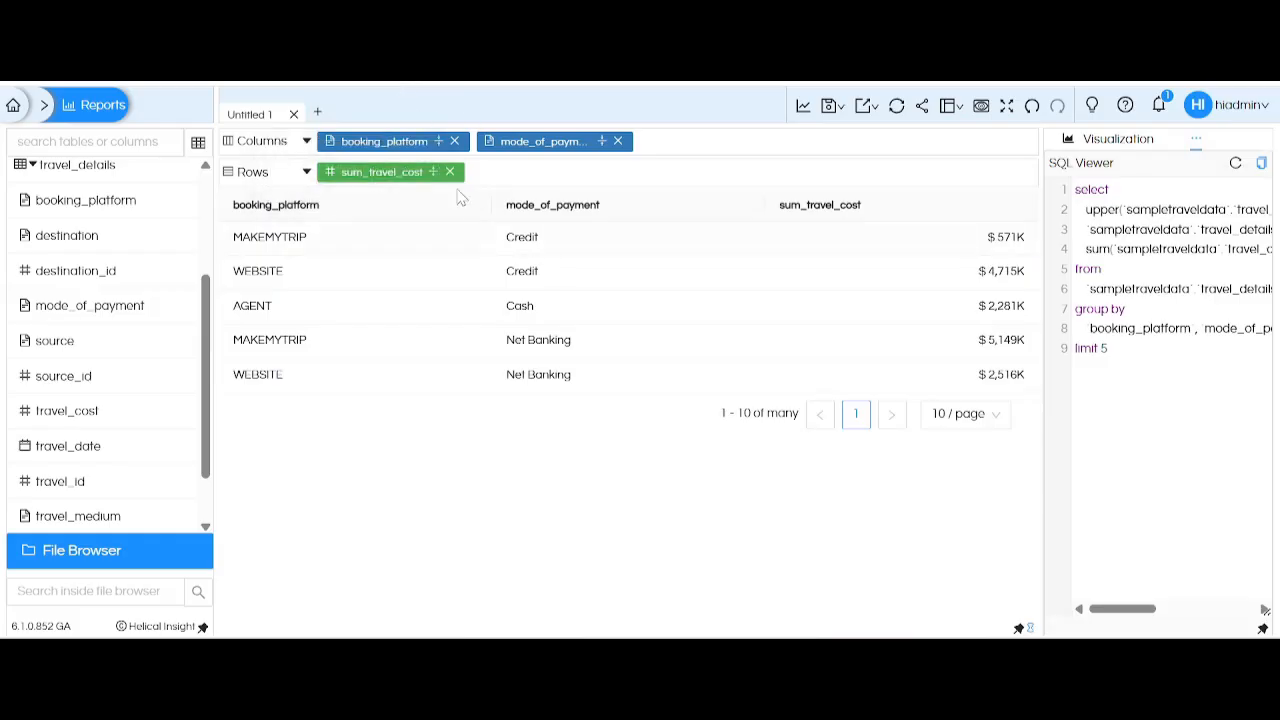
pyautogui.click(407, 145)
pyautogui.click(407, 172)
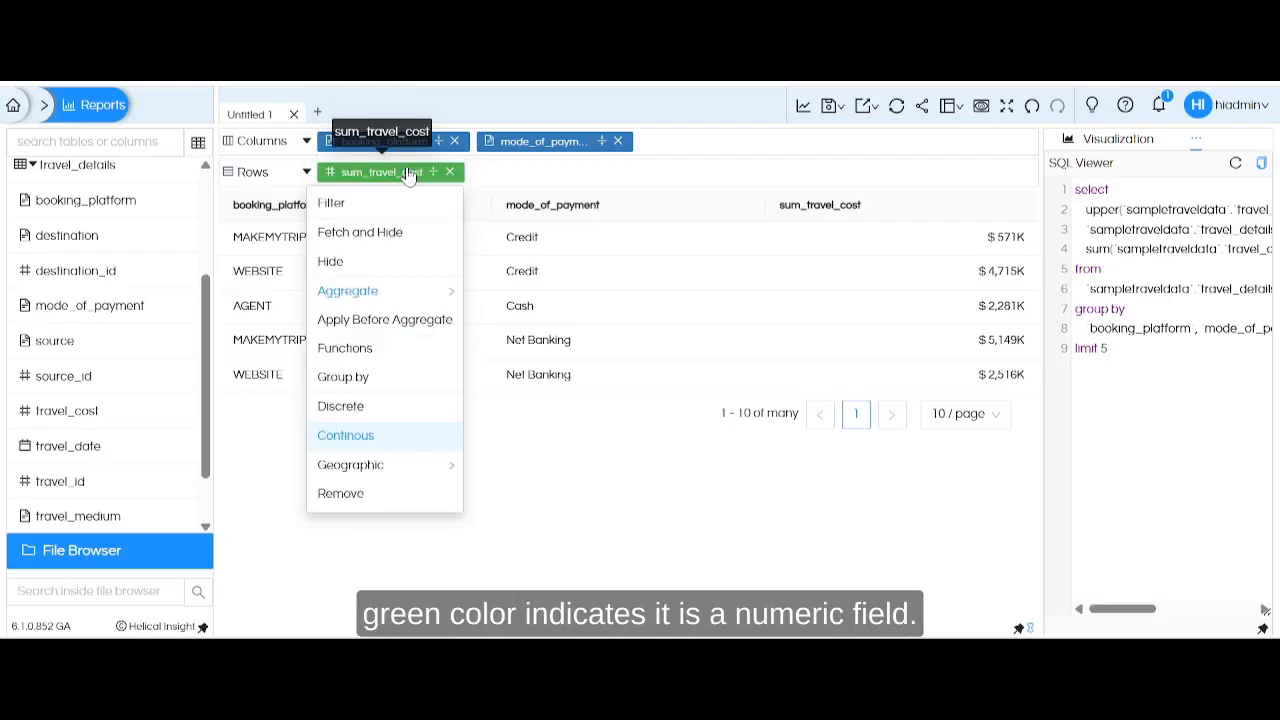
pyautogui.moveTo(433, 298)
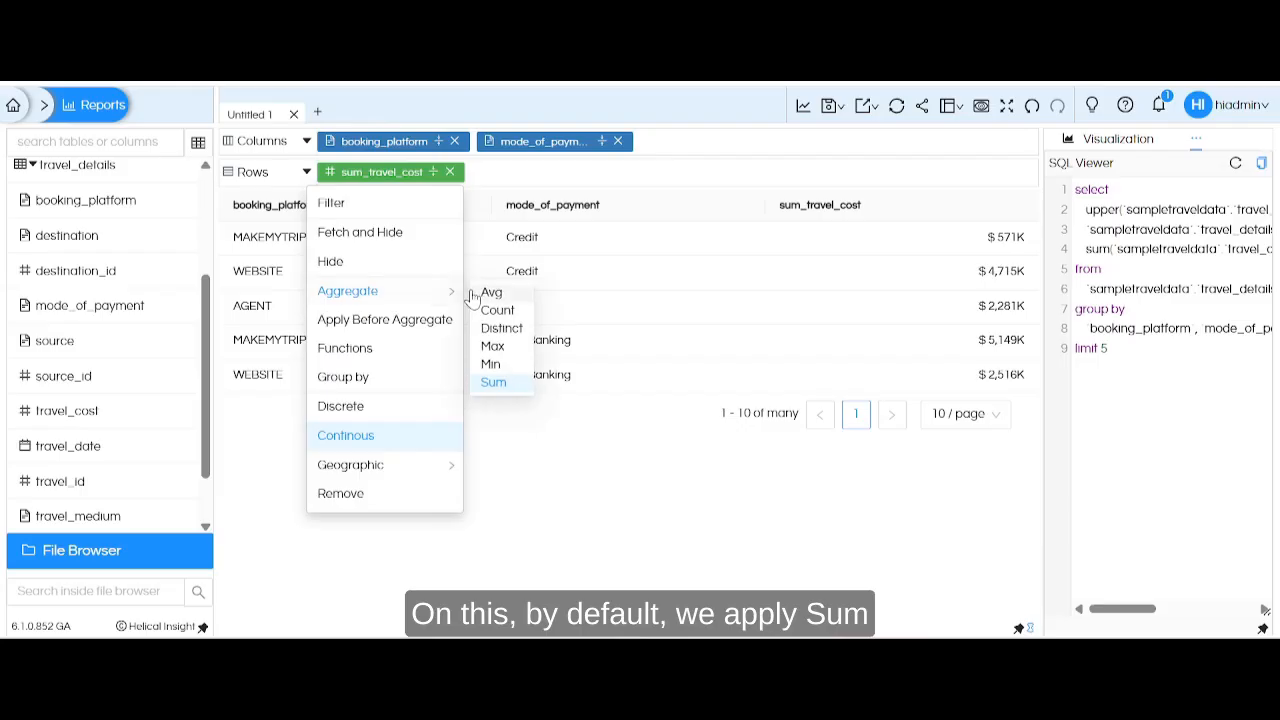
pyautogui.click(388, 143)
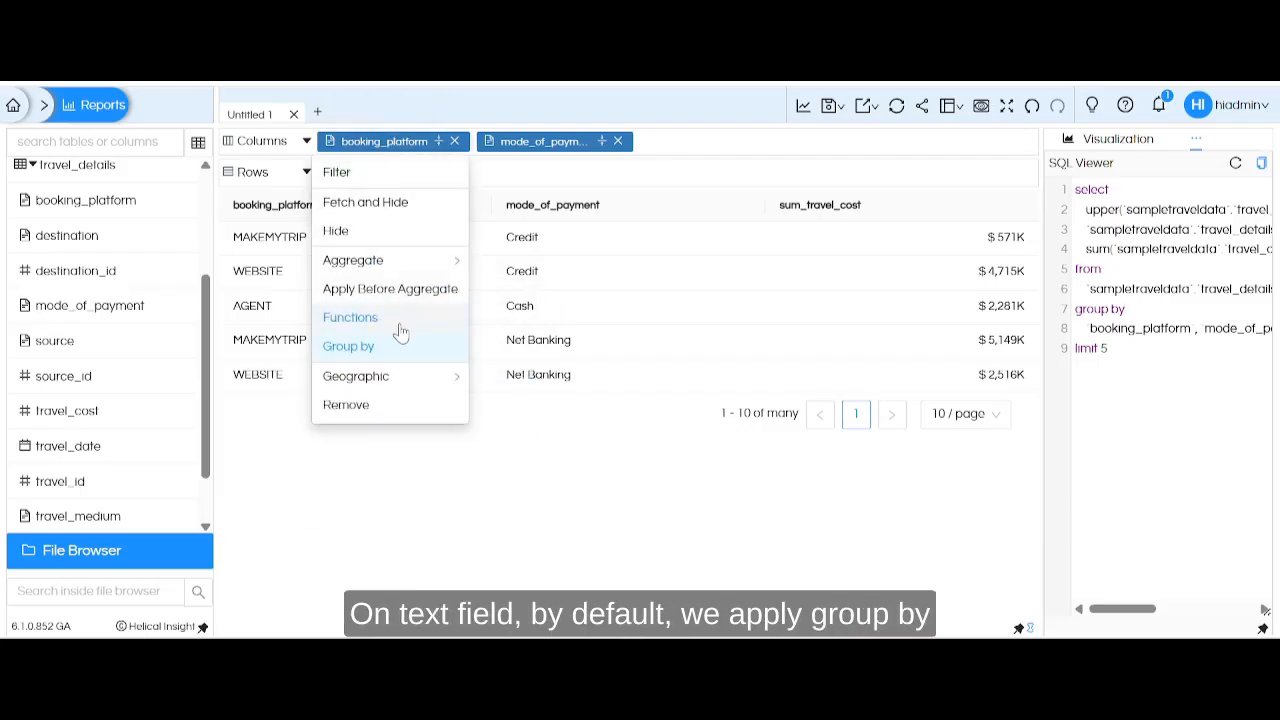
pyautogui.click(743, 494)
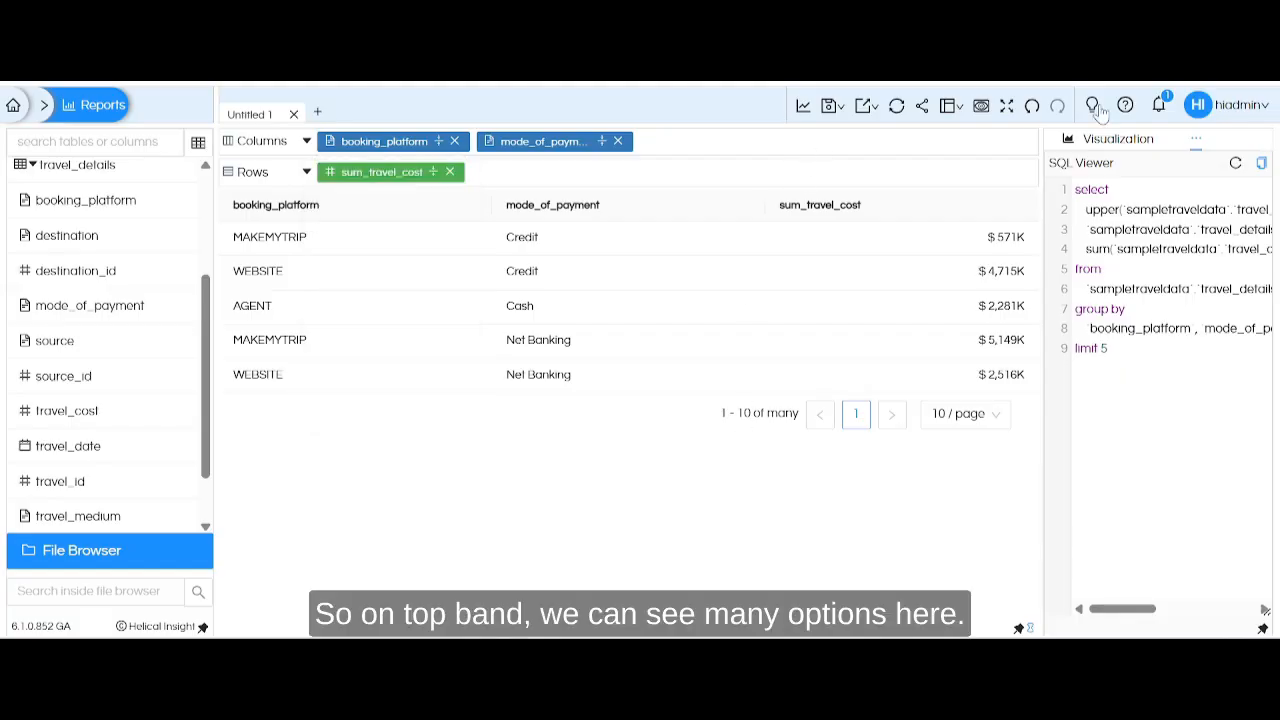
# Regenerate the report and view its save options and the CSV and Excel export formats without exporting.
pyautogui.click(802, 107)
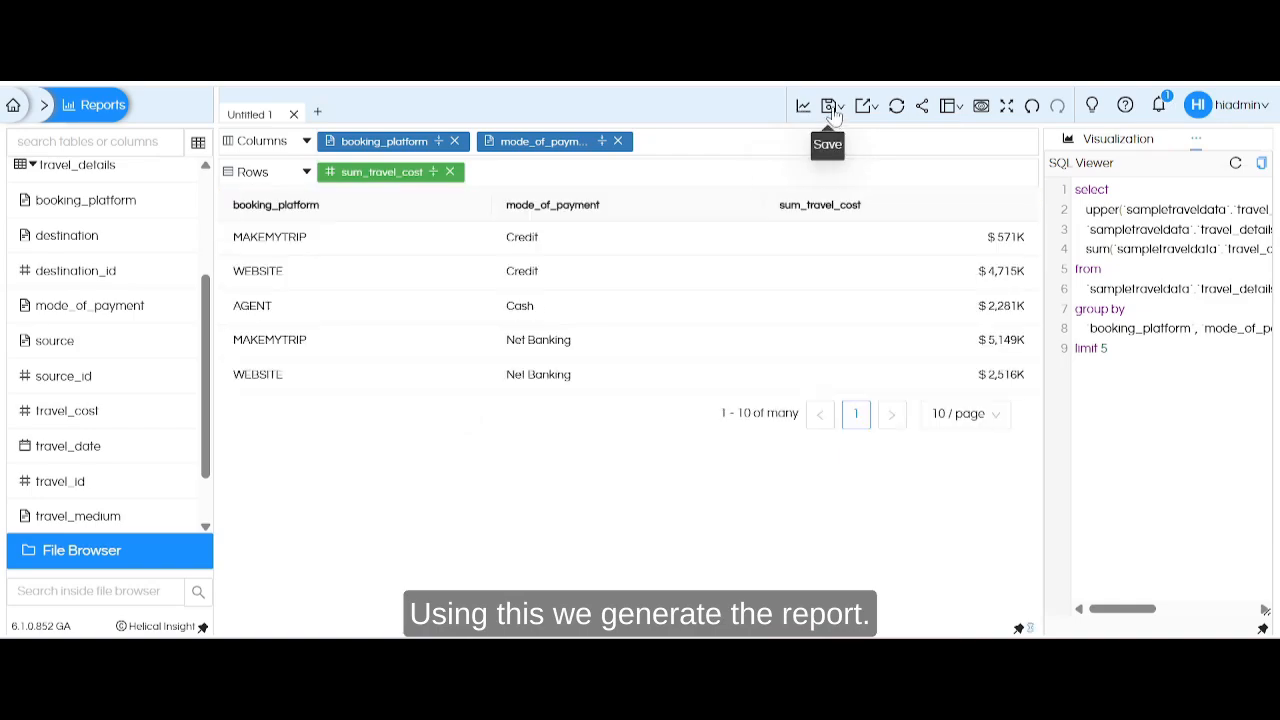
pyautogui.click(833, 110)
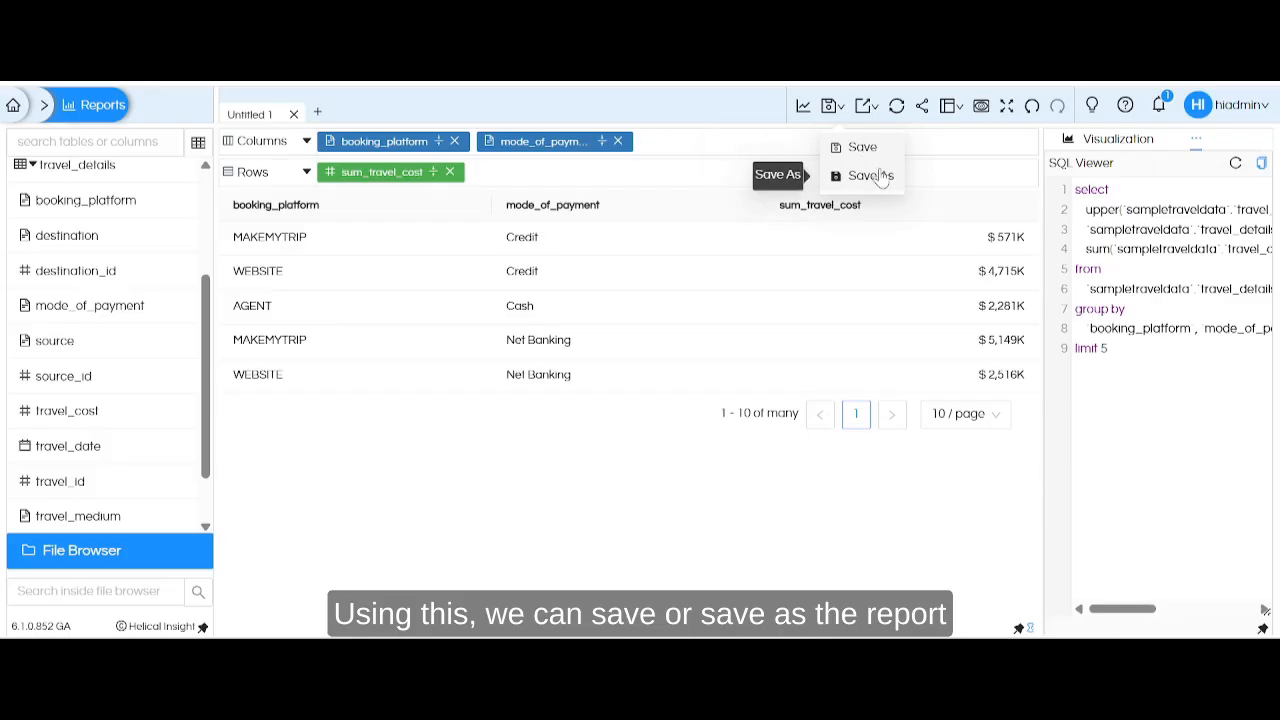
pyautogui.click(867, 112)
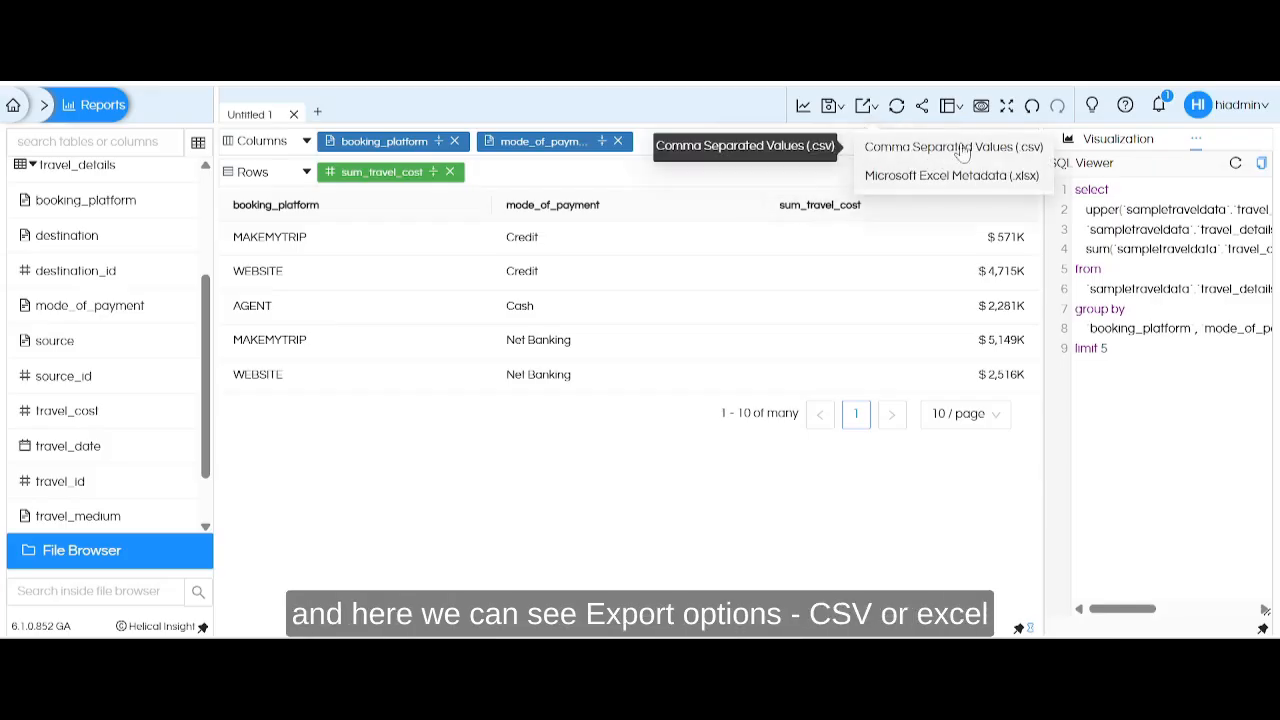
pyautogui.click(845, 466)
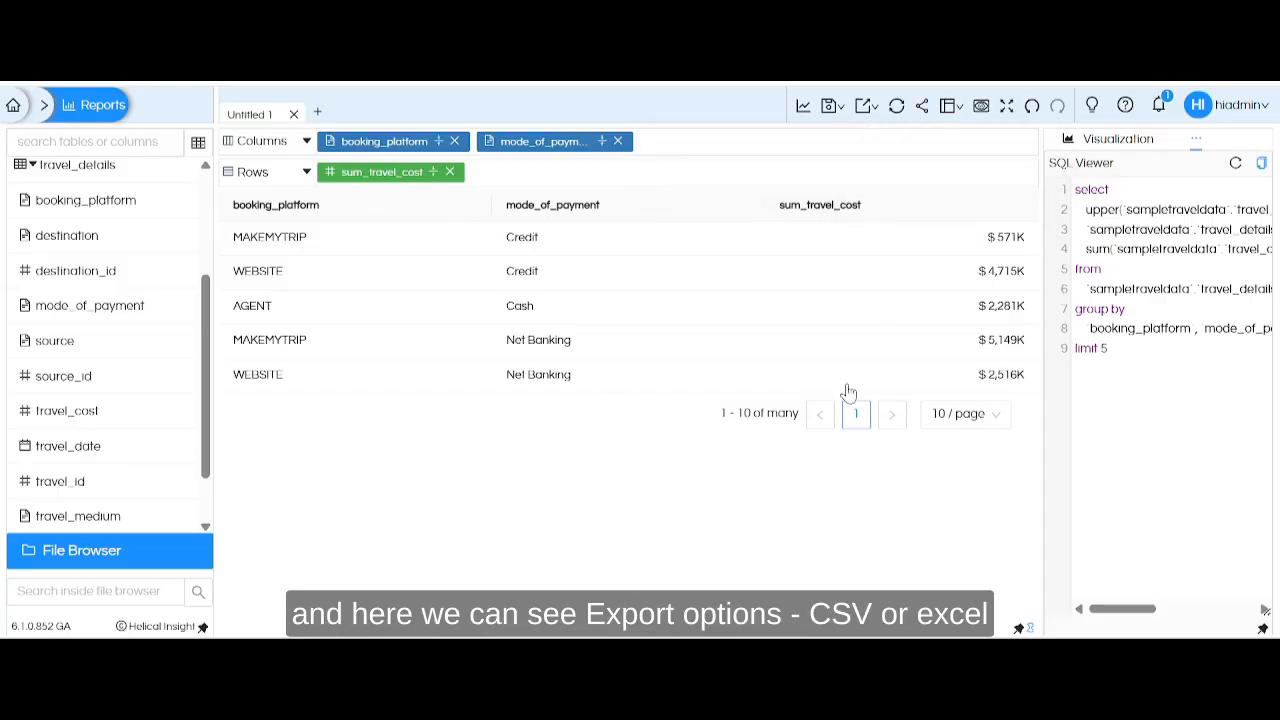
# Hide the Metadata Shelf from the layout and show it again.
pyautogui.click(955, 114)
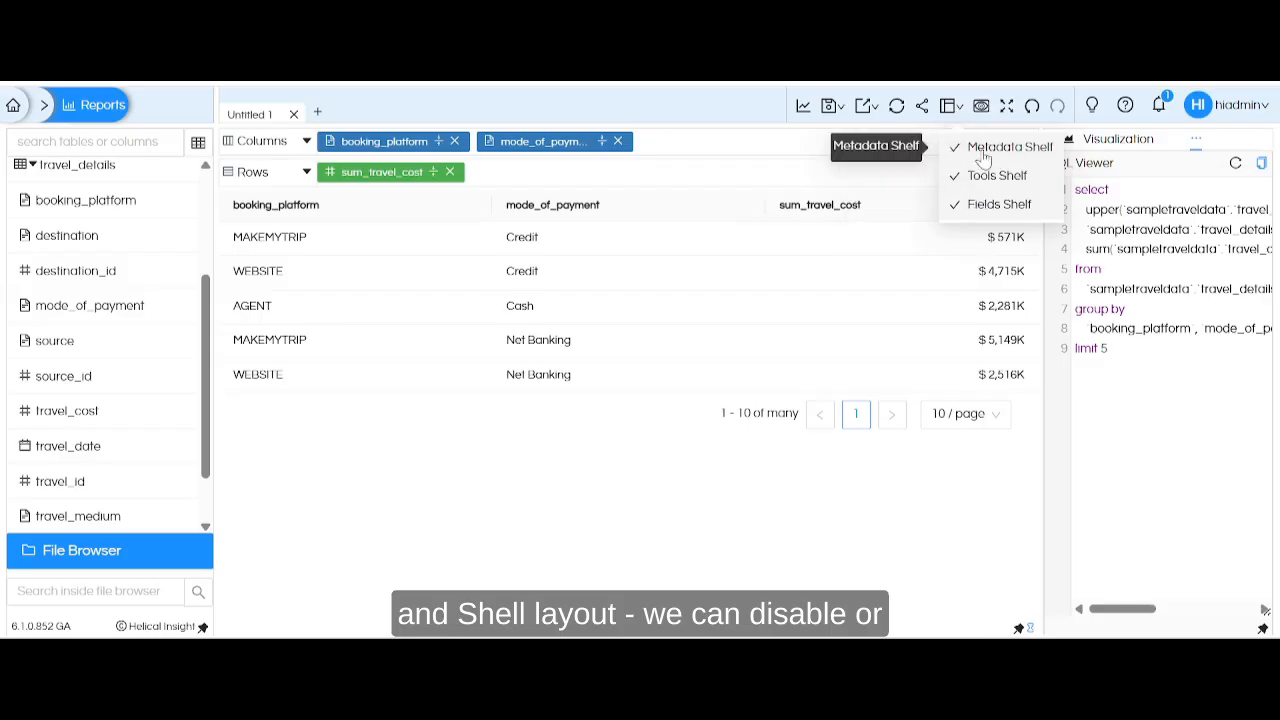
pyautogui.click(982, 150)
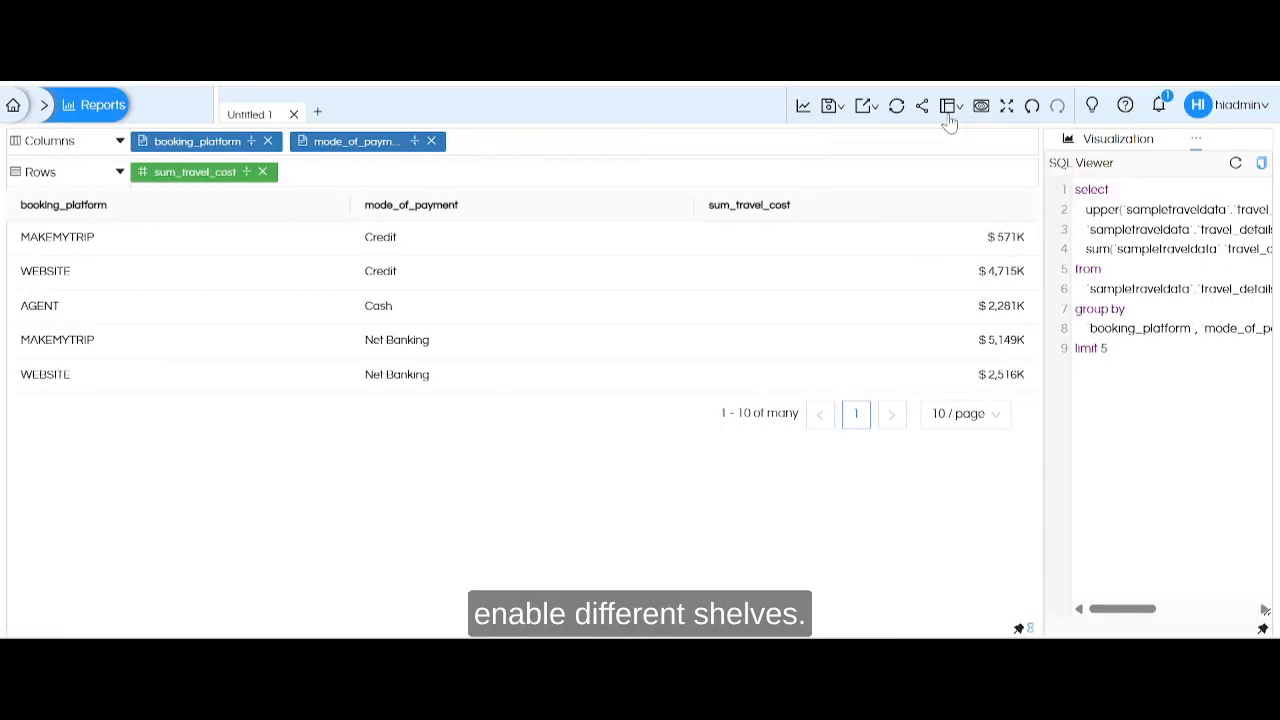
pyautogui.click(950, 114)
pyautogui.click(983, 150)
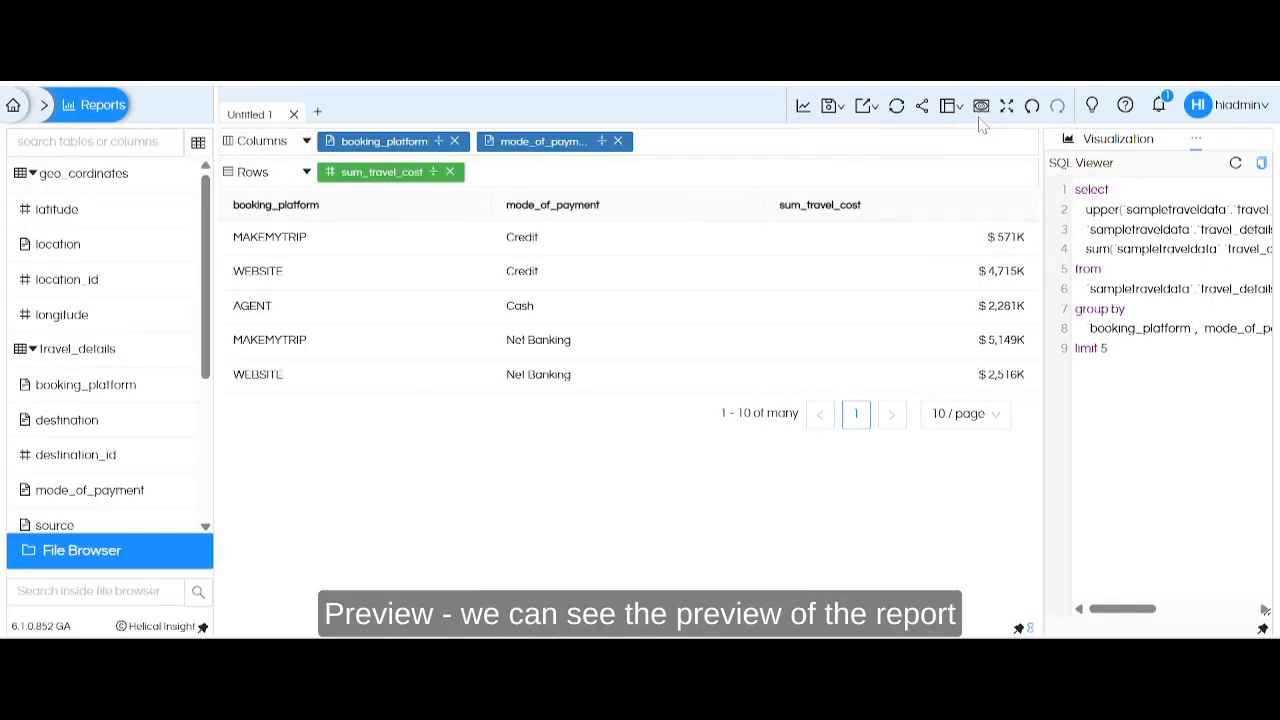
# Preview the report, view it in full-screen mode, and exit full screen.
pyautogui.click(980, 108)
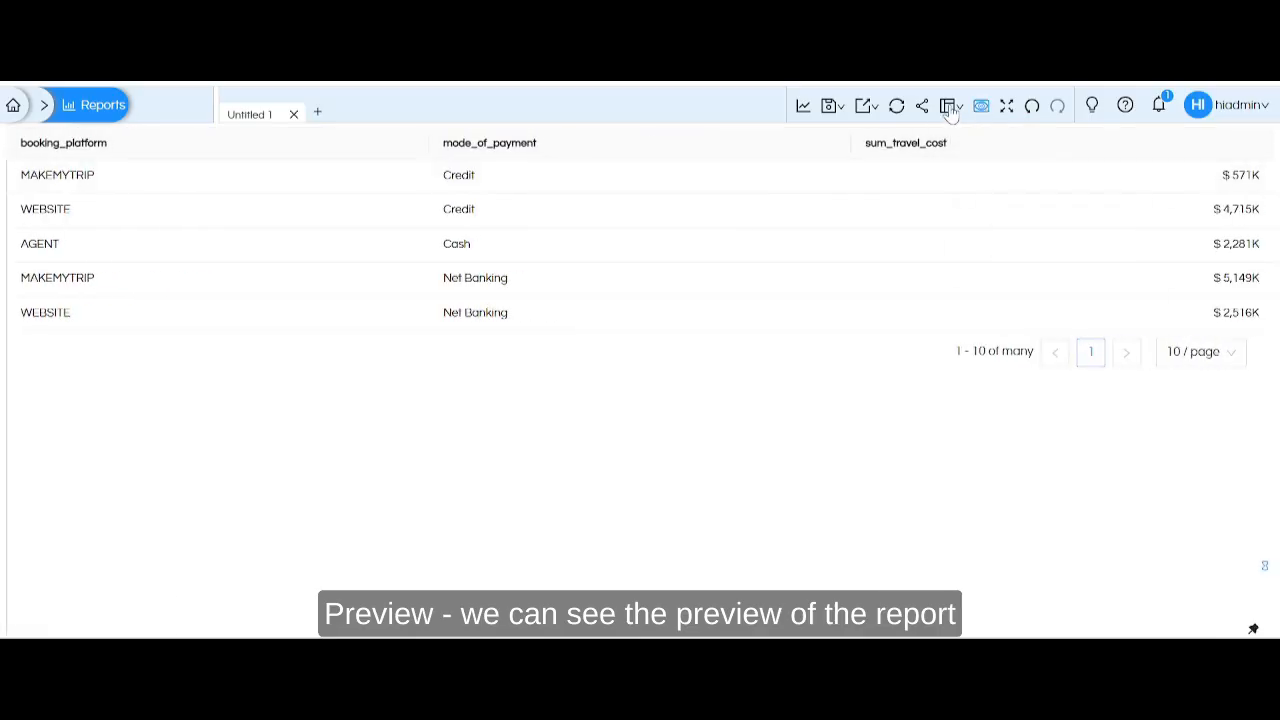
pyautogui.click(1008, 108)
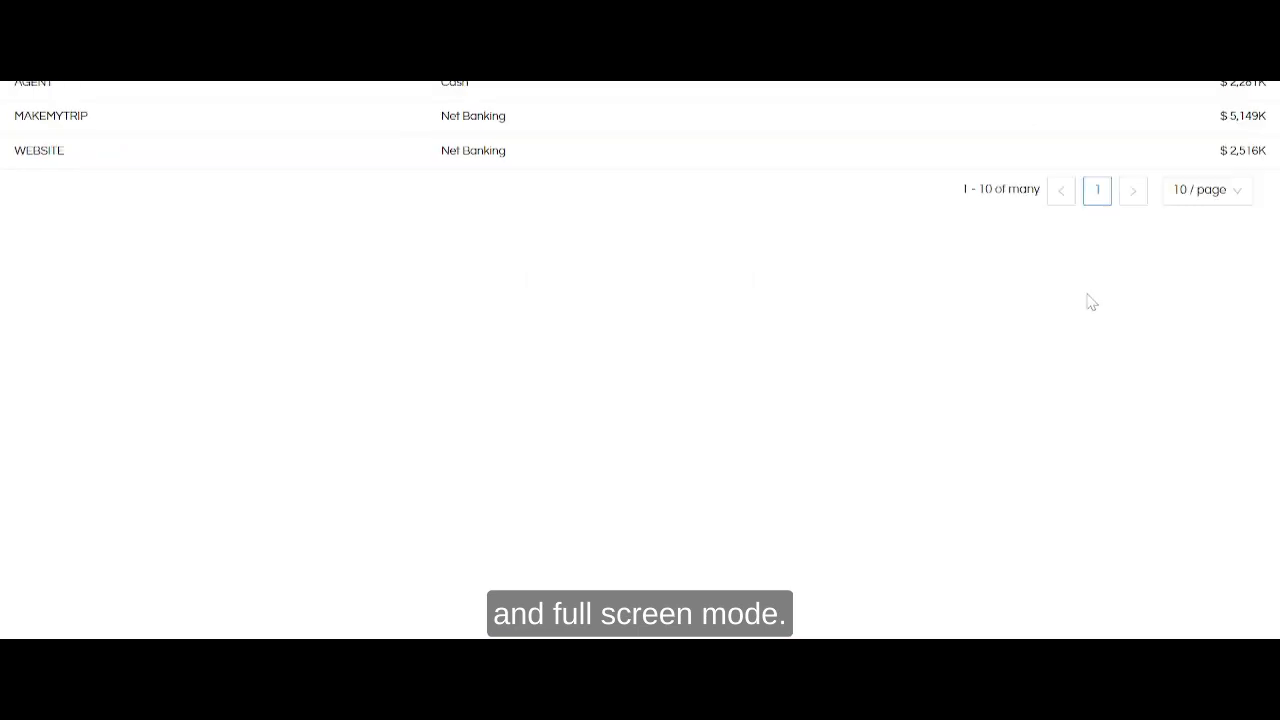
pyautogui.press('Escape')
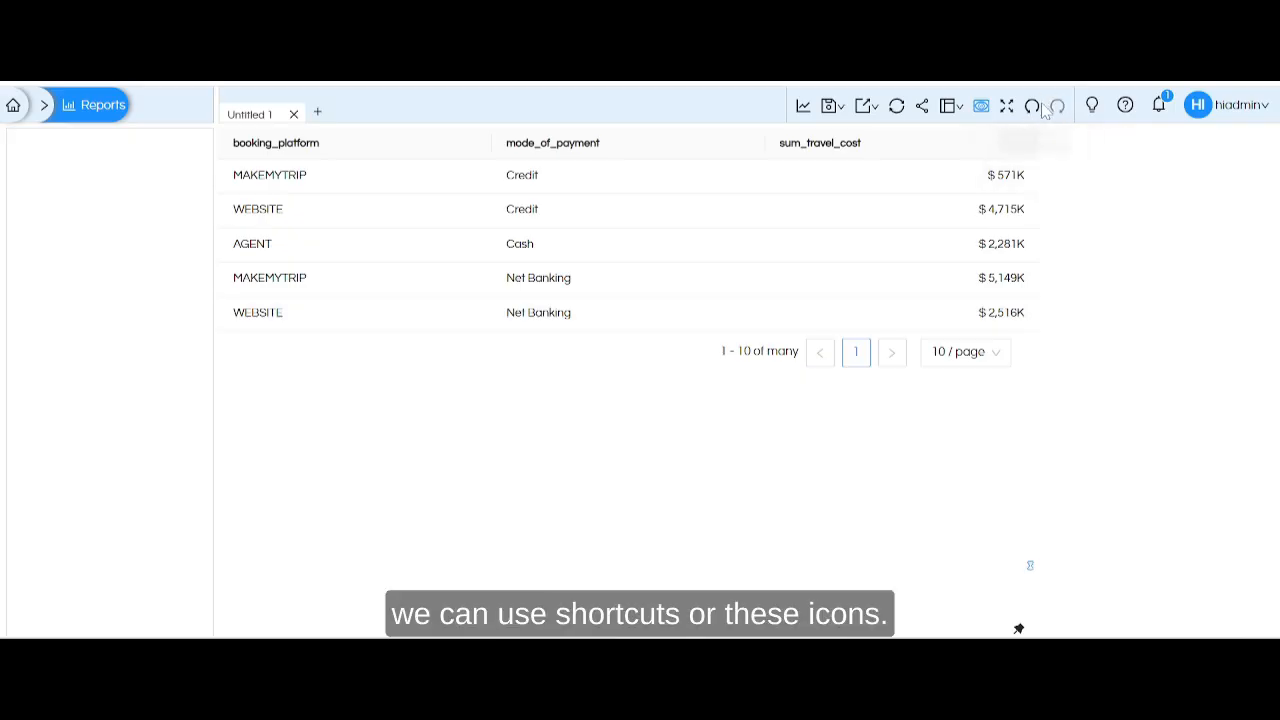
# Start the guided tutorial of the reporting module, advance past Connect to metadata, and exit it.
pyautogui.click(1094, 112)
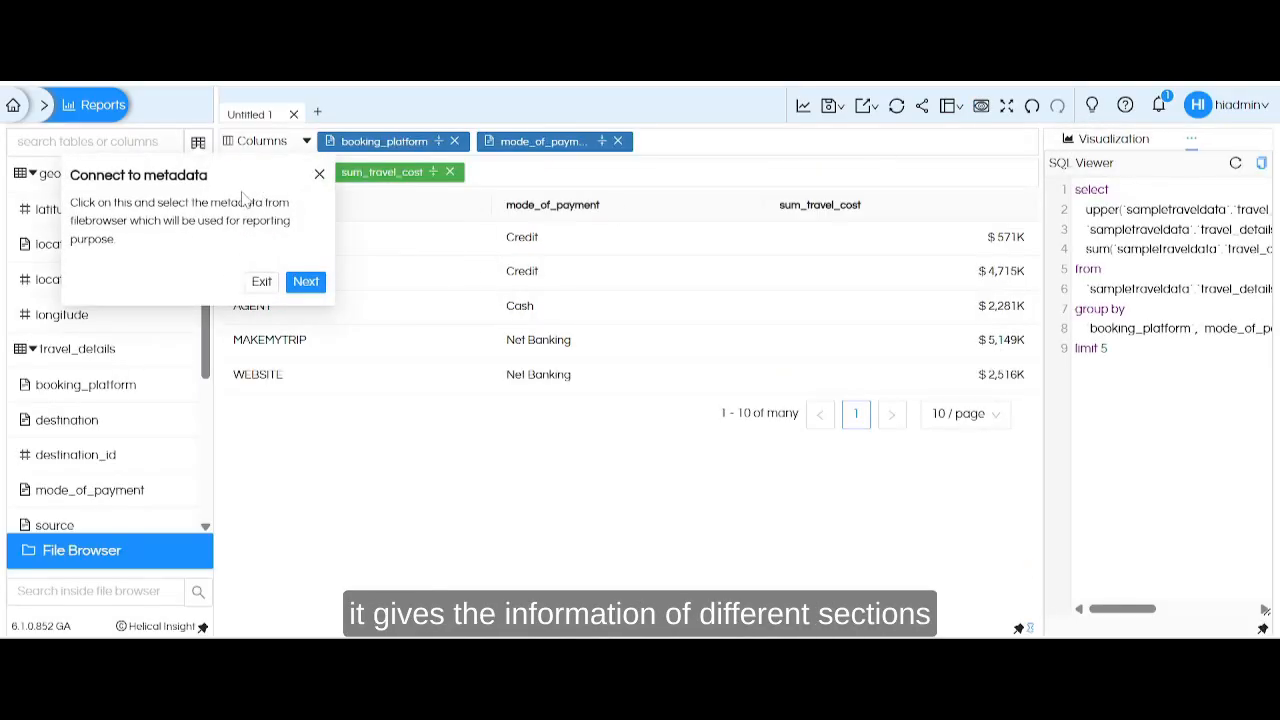
pyautogui.click(303, 283)
pyautogui.click(246, 520)
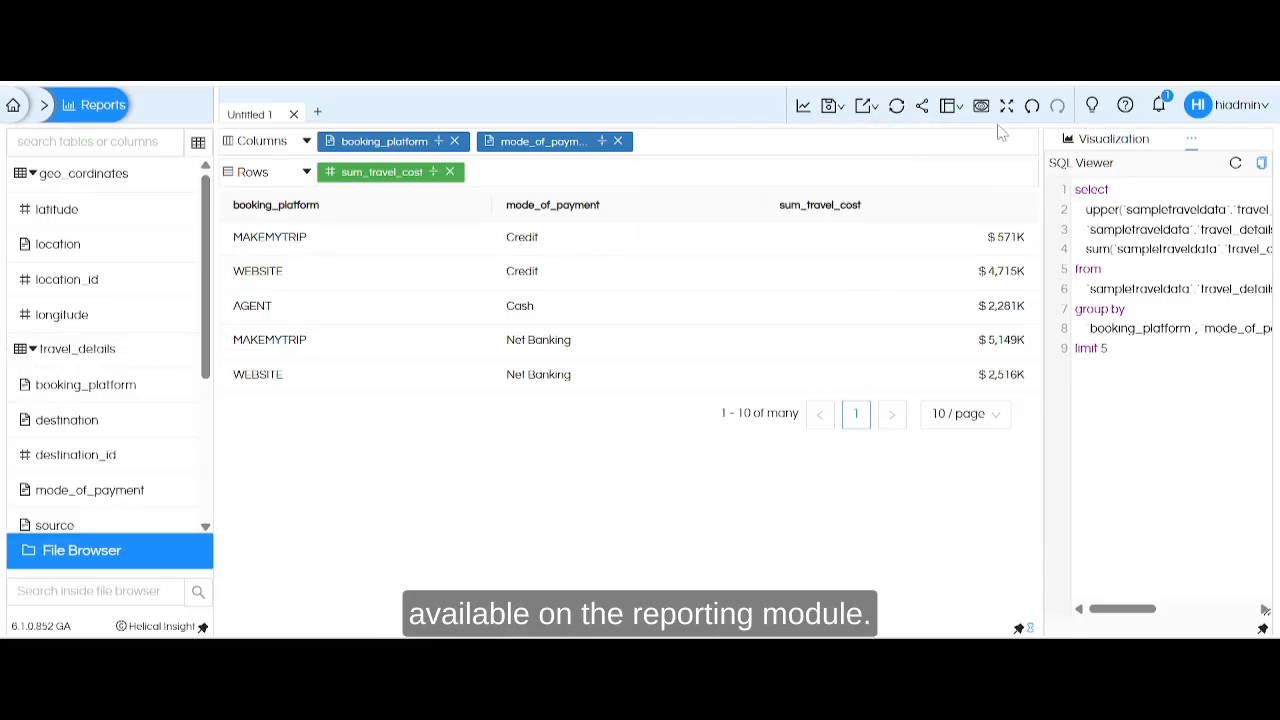
# Open the Documentation Guide from the Helical Insight help site and examine the Report Interface Version 5.0 Onwards topics.
pyautogui.click(1126, 106)
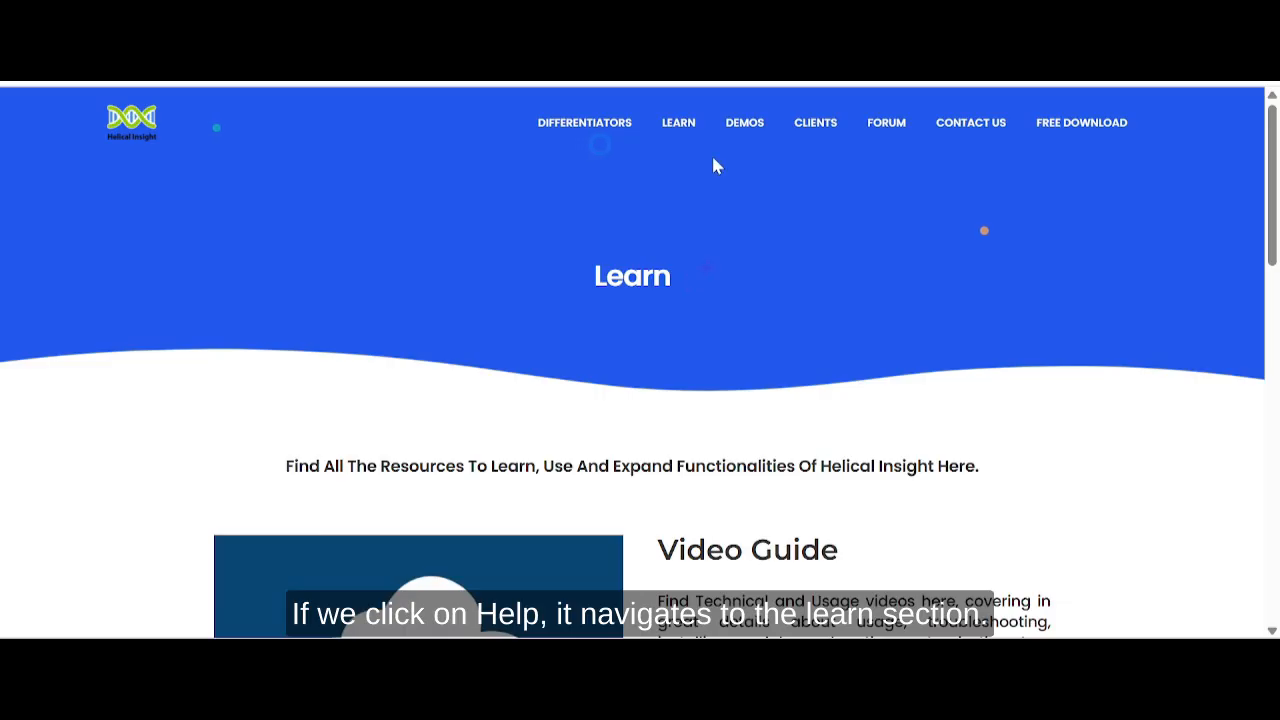
pyautogui.moveTo(665, 126)
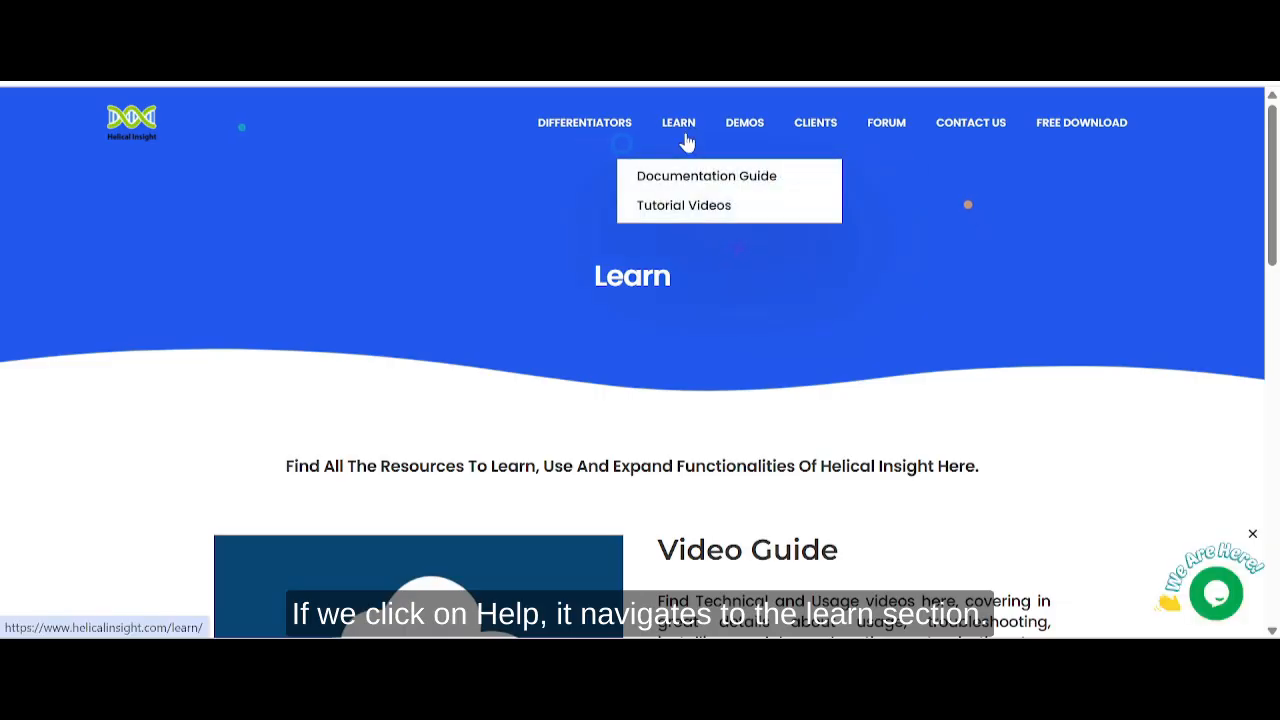
pyautogui.click(689, 180)
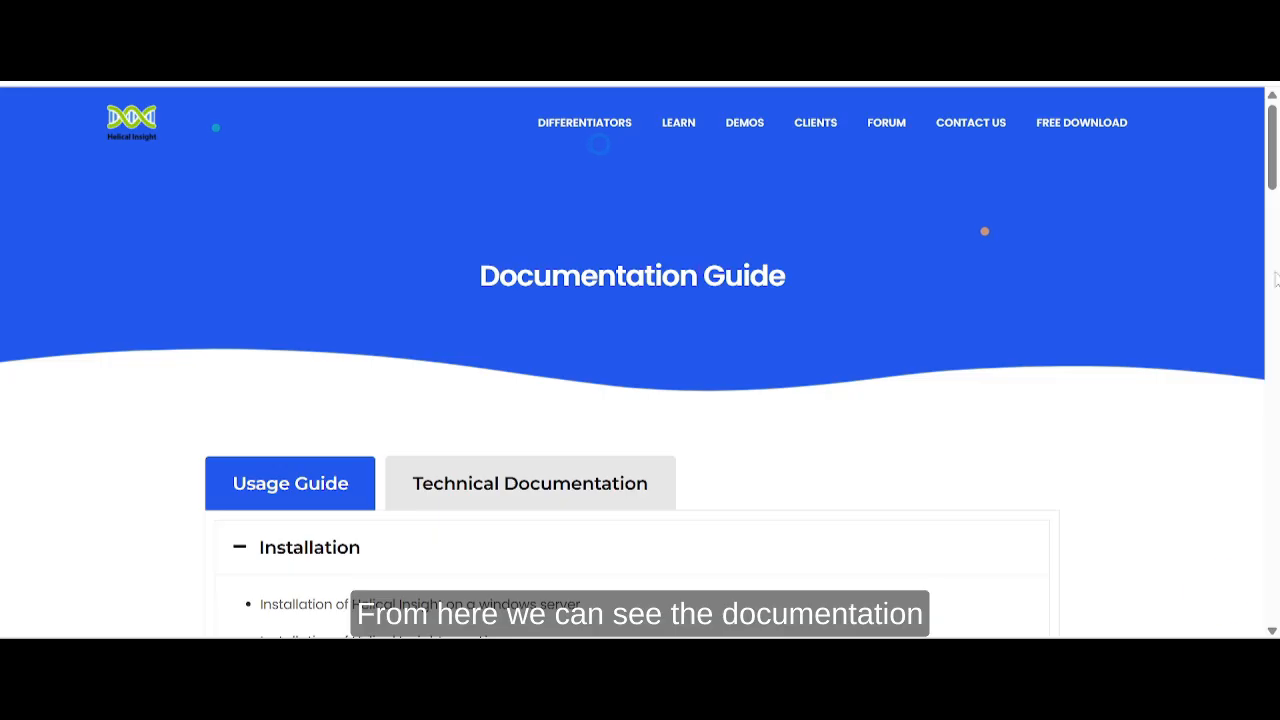
pyautogui.scroll(-4, 1266, 250)
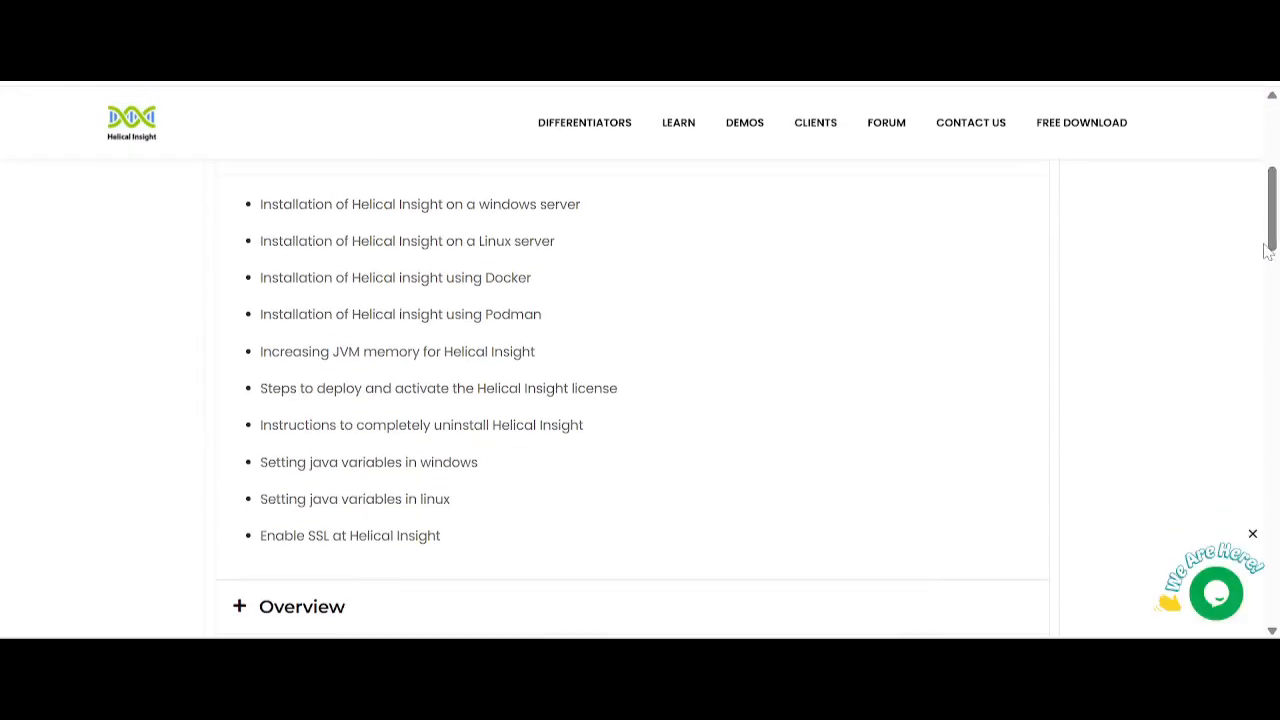
pyautogui.scroll(-5, 1266, 253)
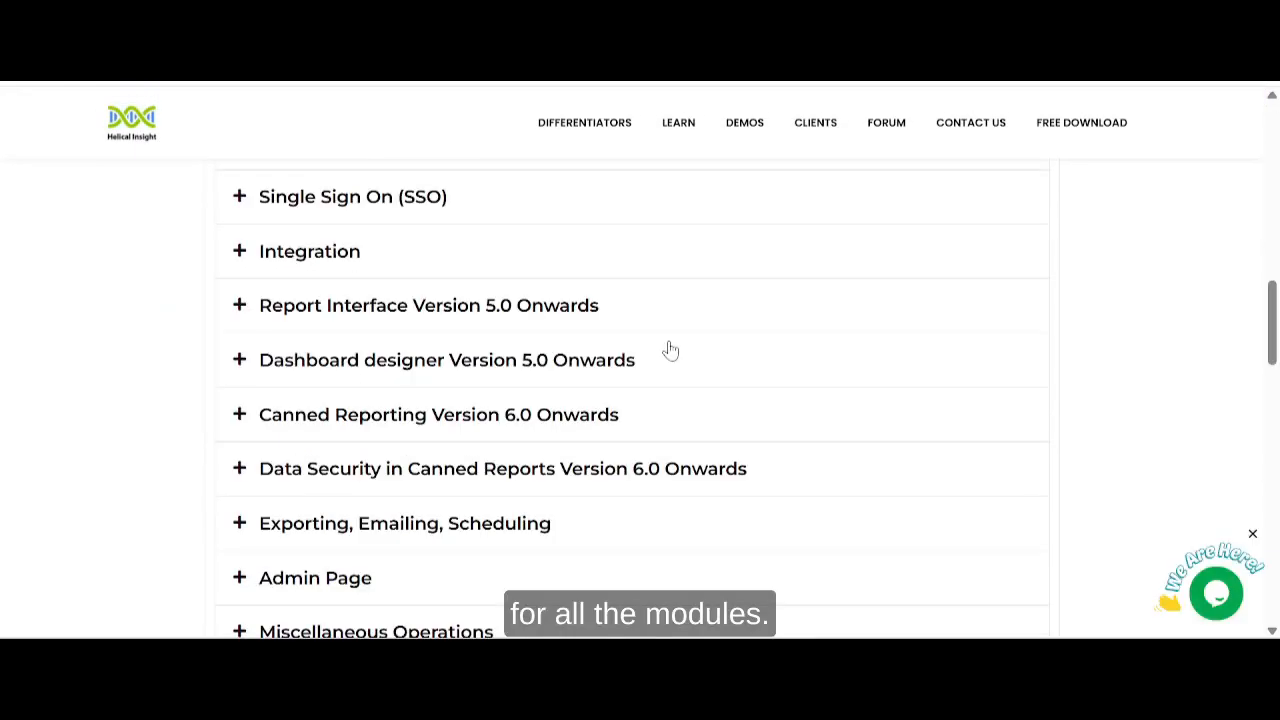
pyautogui.click(246, 311)
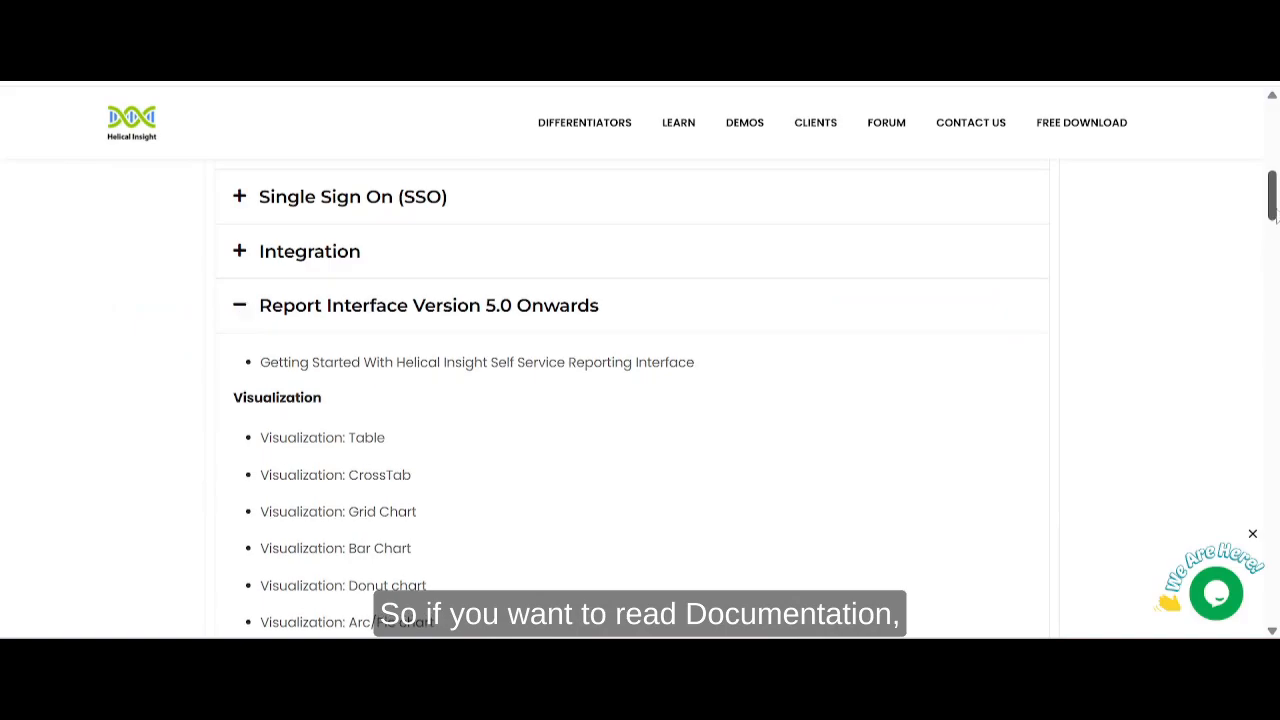
pyautogui.moveTo(1276, 210)
pyautogui.mouseDown()
pyautogui.moveTo(1277, 235)
pyautogui.moveTo(1278, 216)
pyautogui.mouseUp()
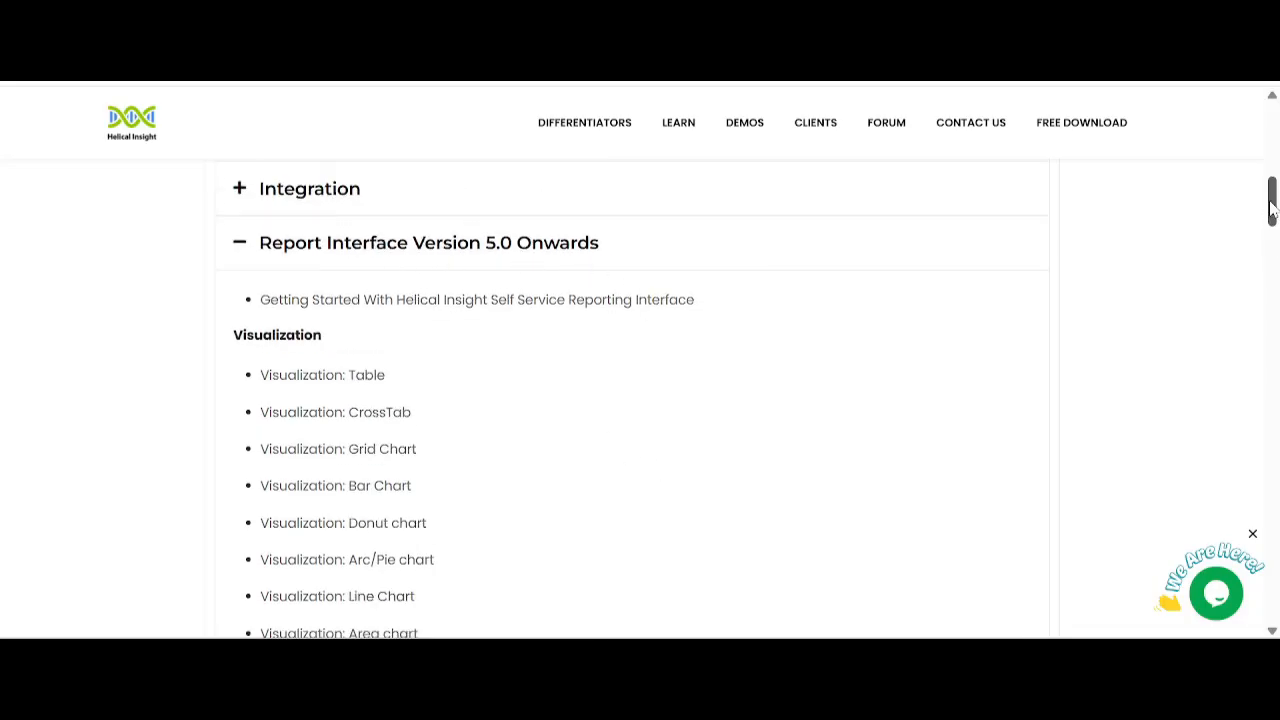
pyautogui.moveTo(1275, 209); pyautogui.dragTo(1275, 128)
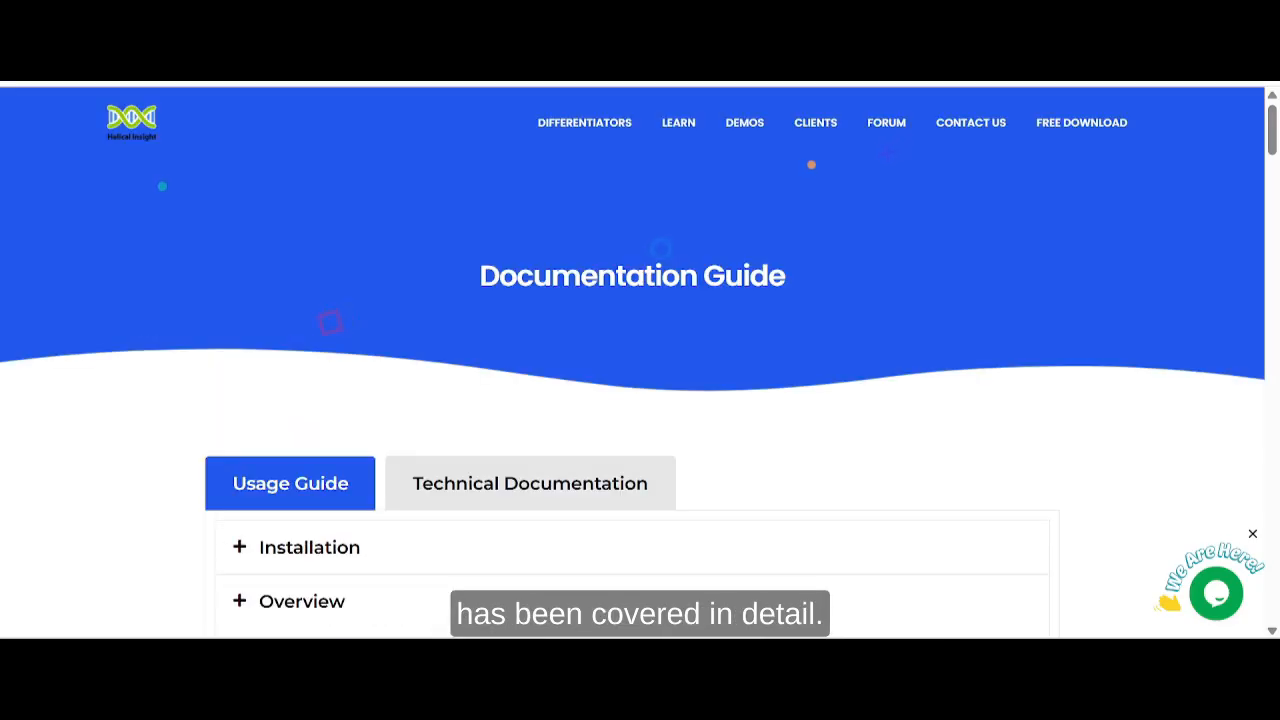
# Open the Tutorial Videos page and browse the videos listed for Adhoc Interface : Version 5.0 Onwards.
pyautogui.click(962, 183)
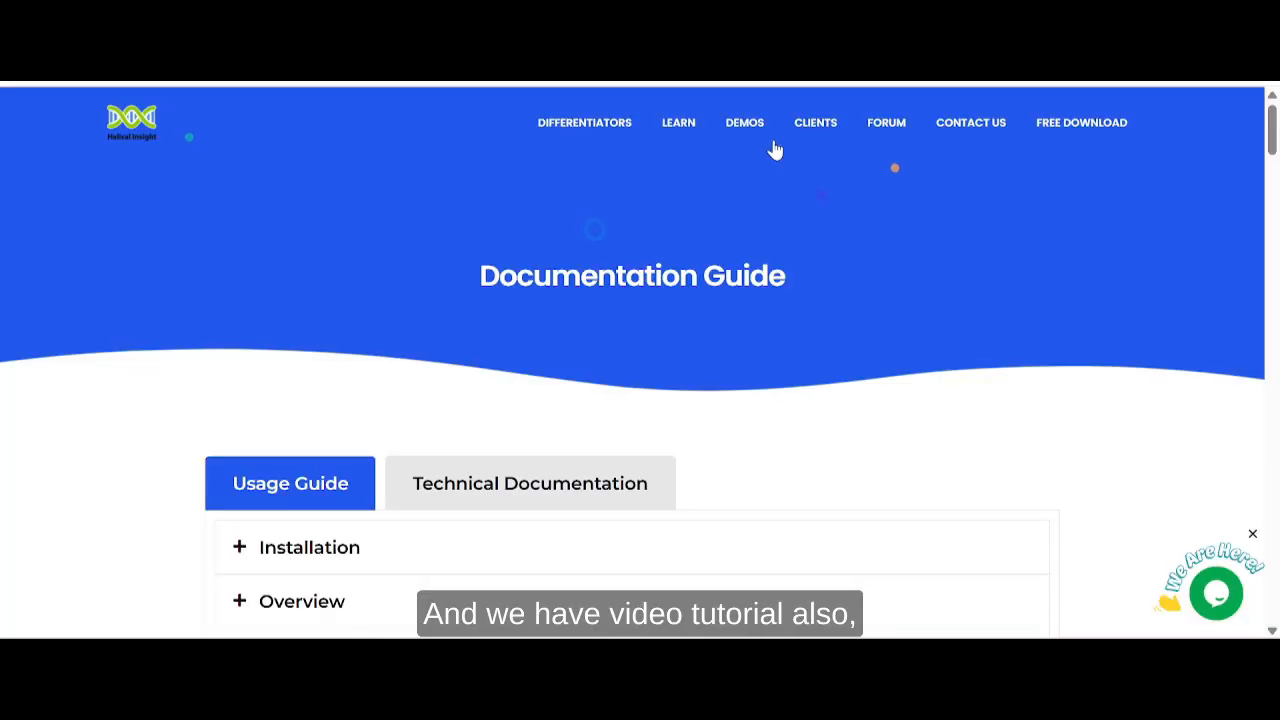
pyautogui.moveTo(680, 125)
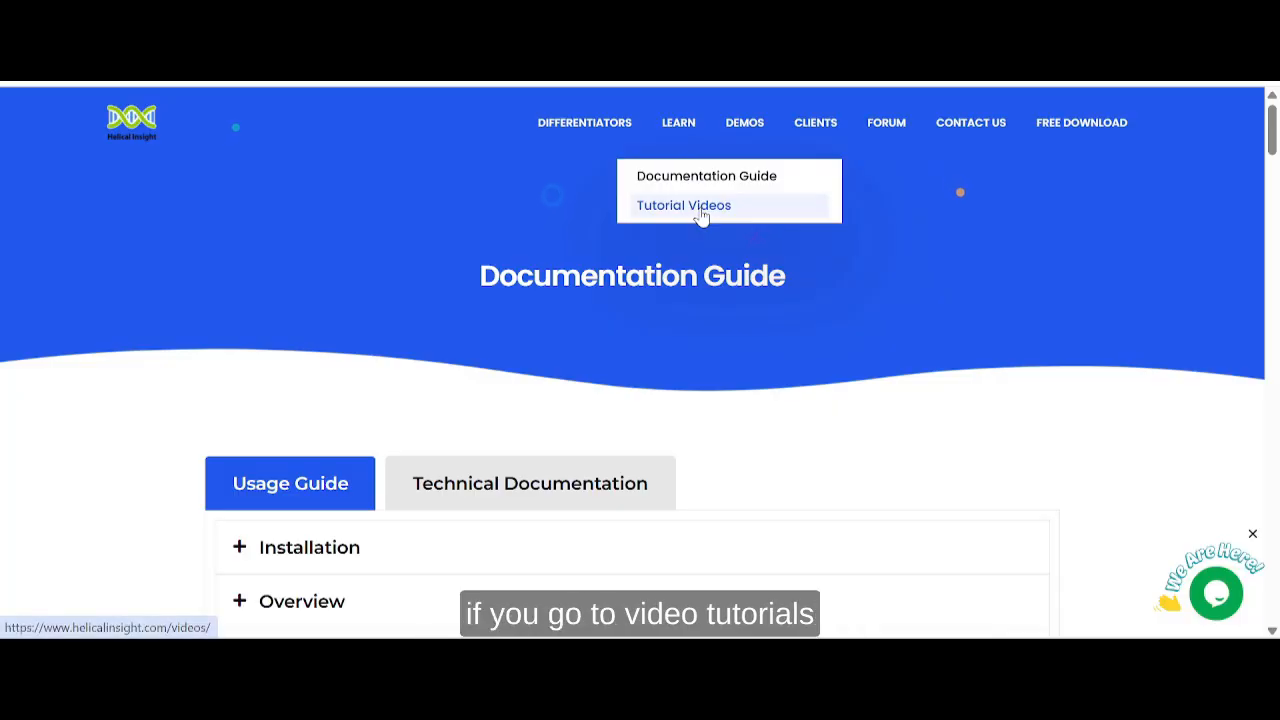
pyautogui.click(702, 208)
pyautogui.moveTo(1271, 172); pyautogui.dragTo(1270, 208)
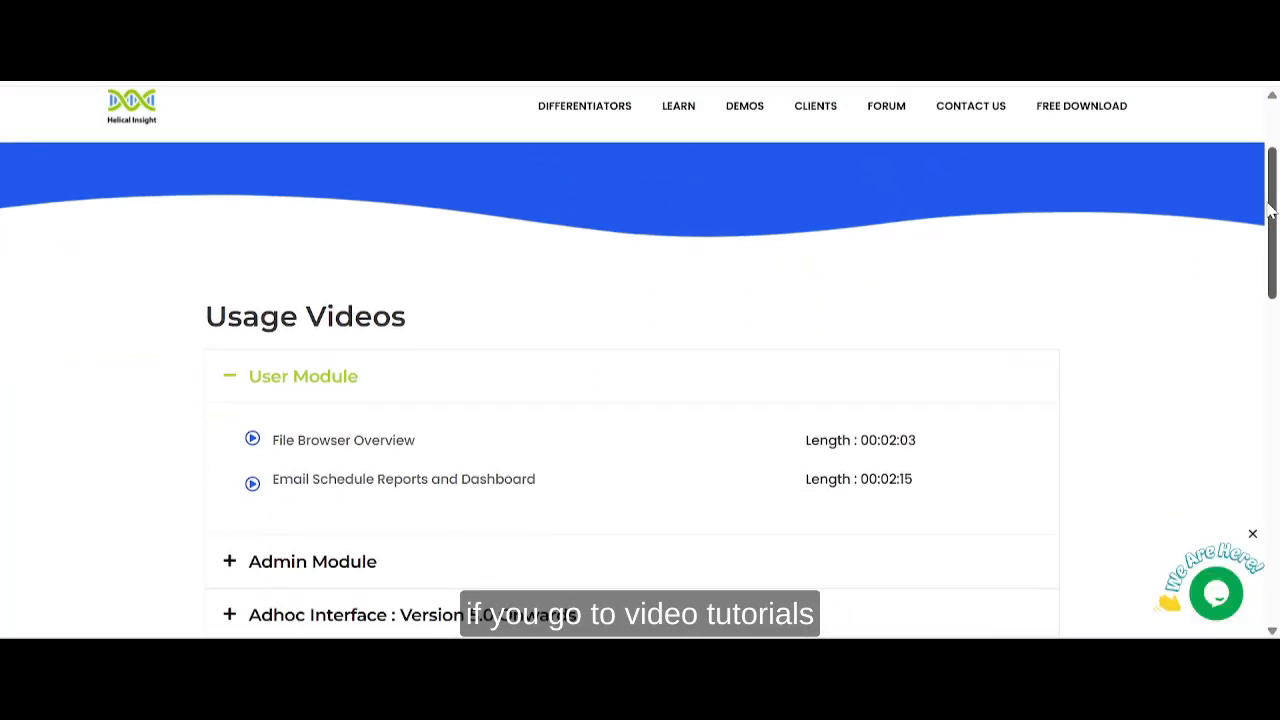
pyautogui.scroll(-3, 337, 346)
pyautogui.click(233, 291)
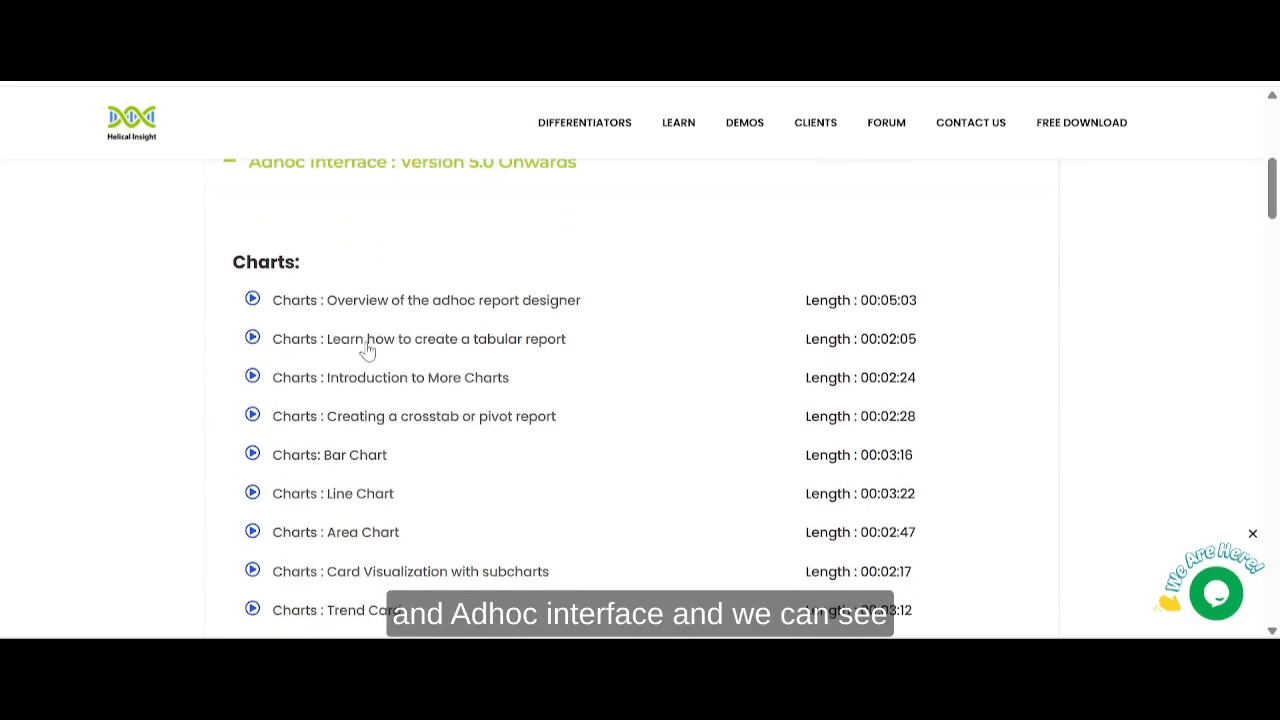
pyautogui.moveTo(1273, 171); pyautogui.dragTo(1275, 282)
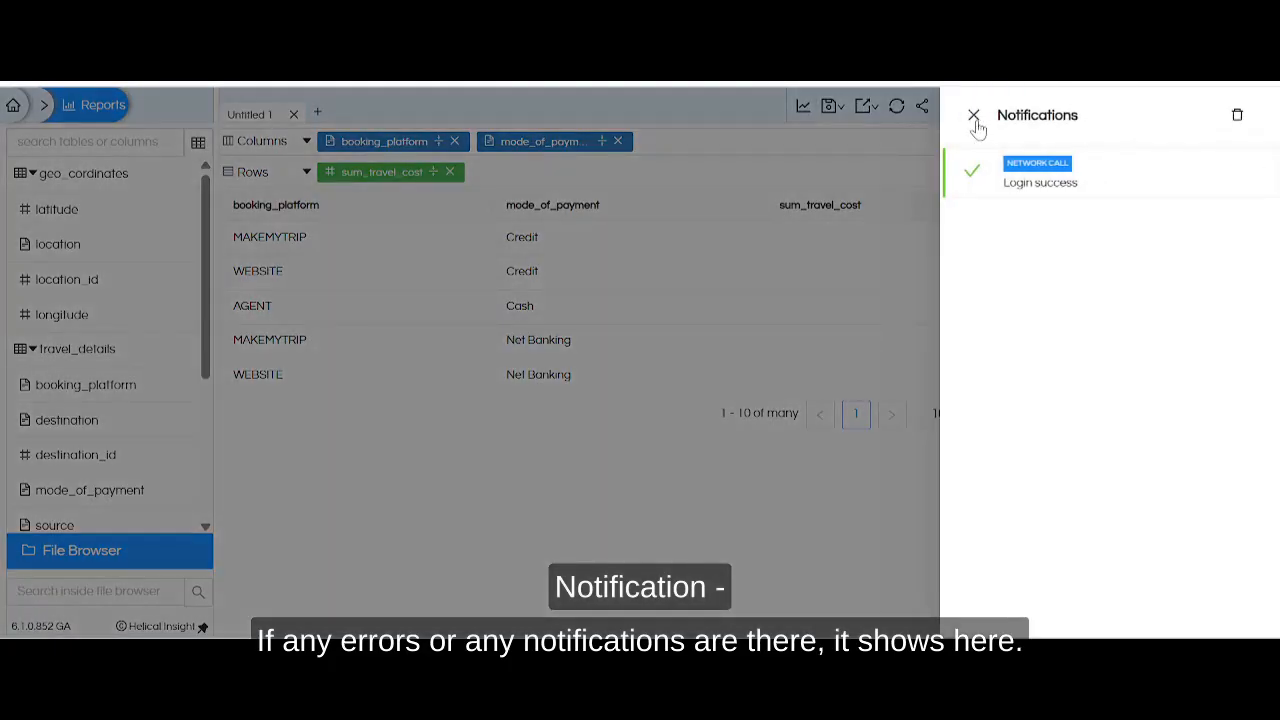
# Return to the report in Helical Insight, check the notifications list, and close it.
pyautogui.click(974, 116)
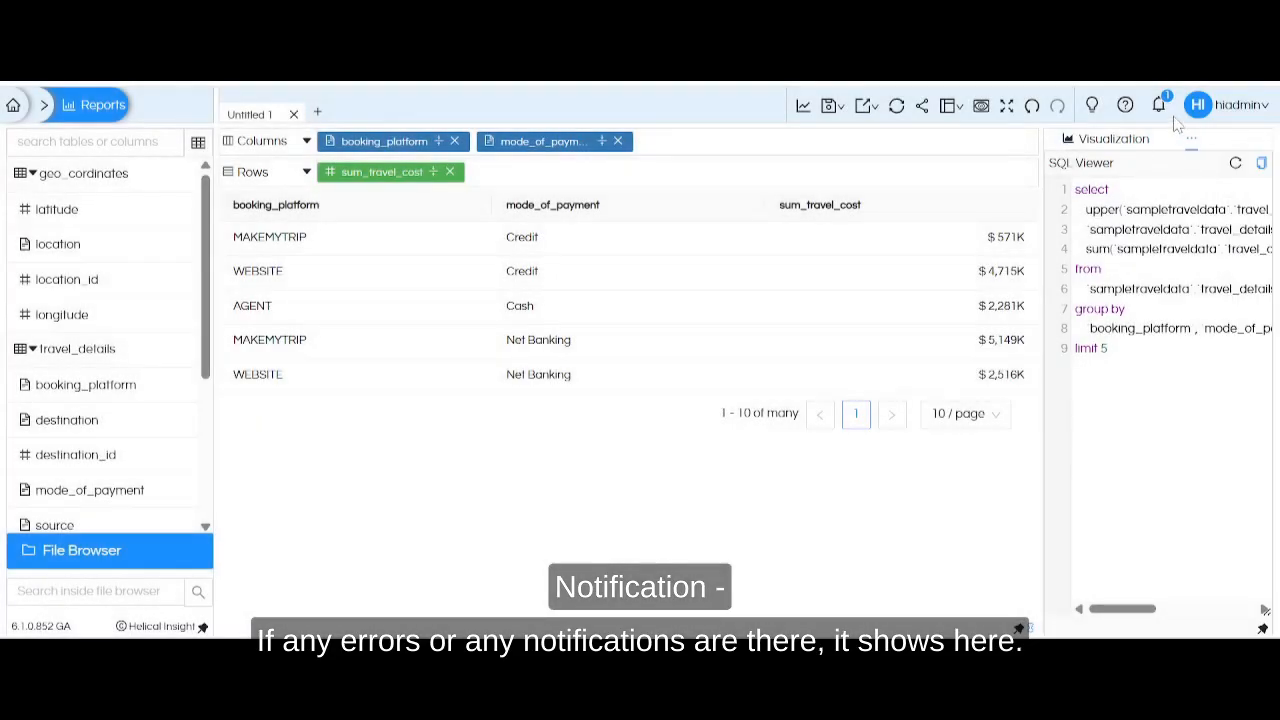
pyautogui.moveTo(1245, 116)
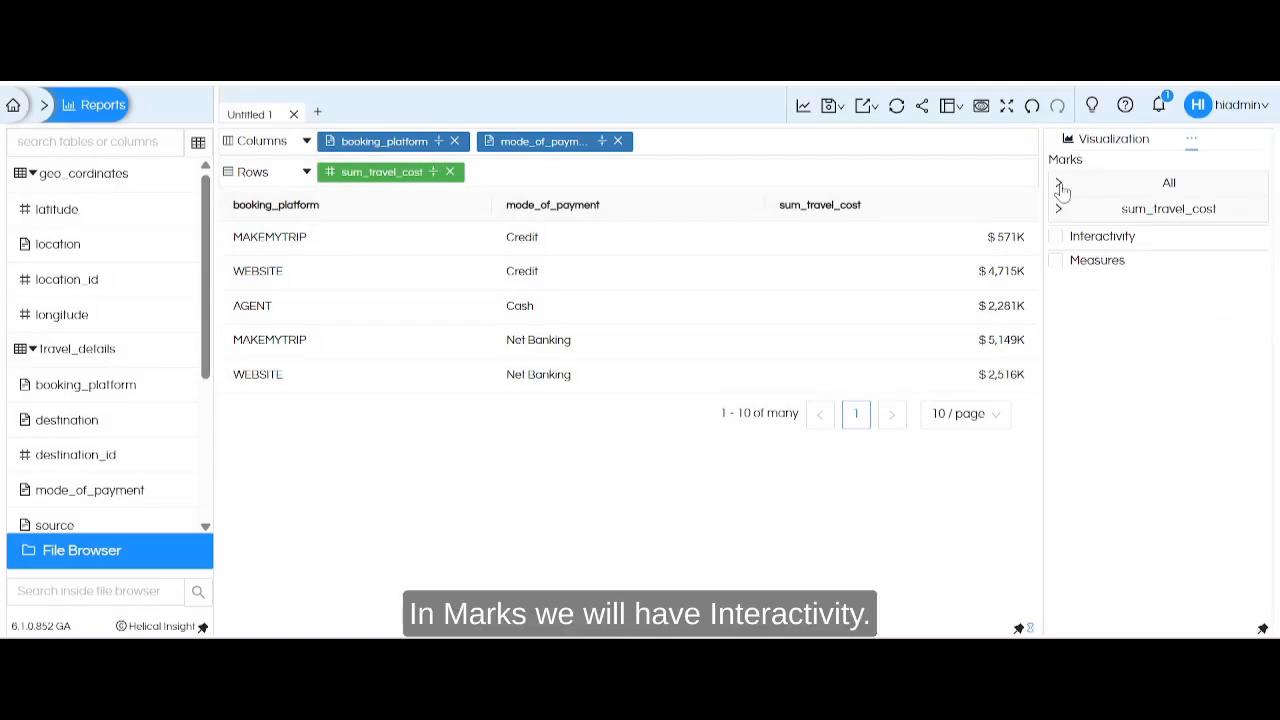
# View and collapse the All group under Marks, and enable Interactivity for the report.
pyautogui.click(1058, 182)
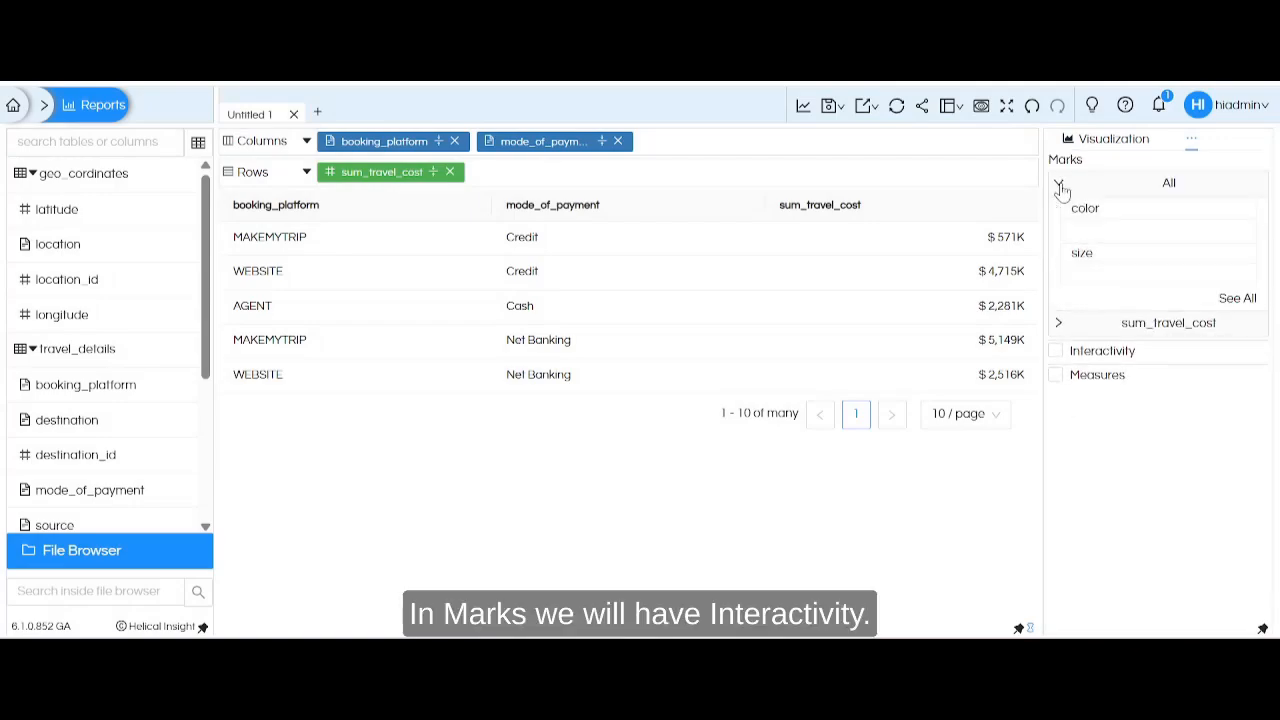
pyautogui.click(1058, 182)
pyautogui.click(1055, 238)
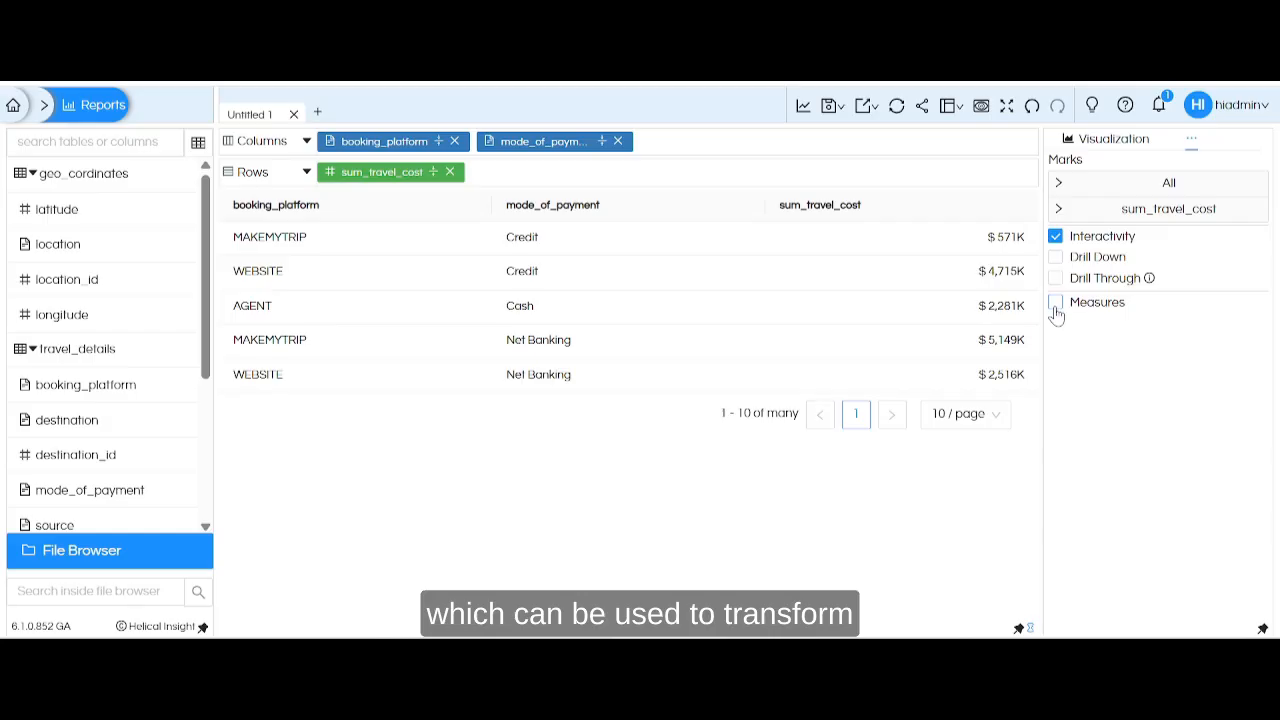
# Apply a custom VF line chart using the text file's DrawLine code, with booking_platform as xField, sum_travel_cost as yField, and size 5 diamond points.
pyautogui.click(1132, 143)
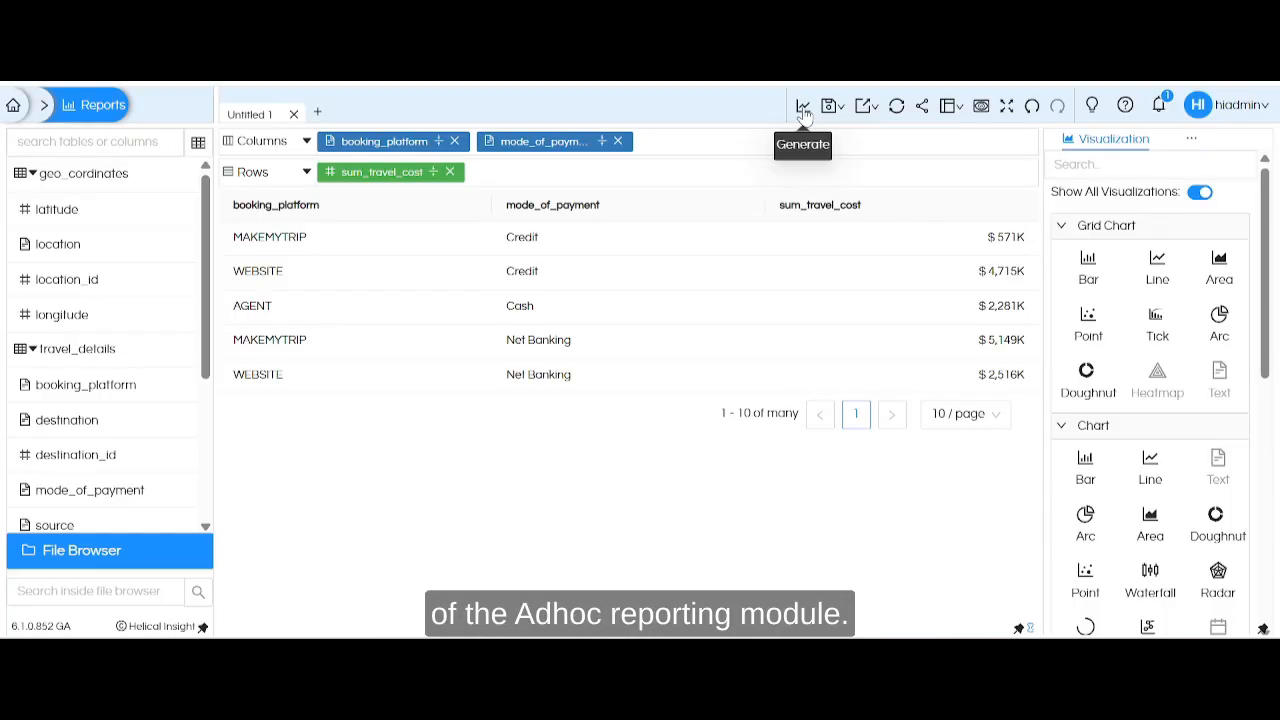
pyautogui.scroll(-10, 1086, 560)
pyautogui.click(1086, 600)
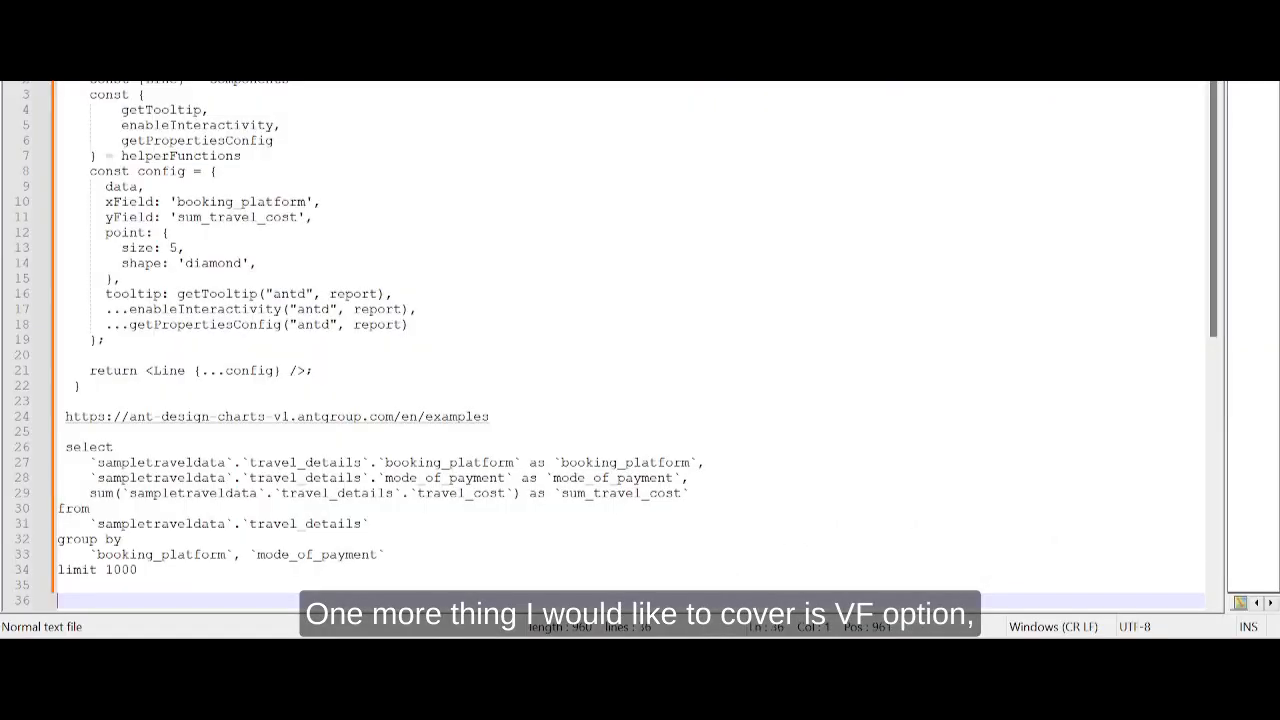
pyautogui.hotkey('ctrl', 'v')
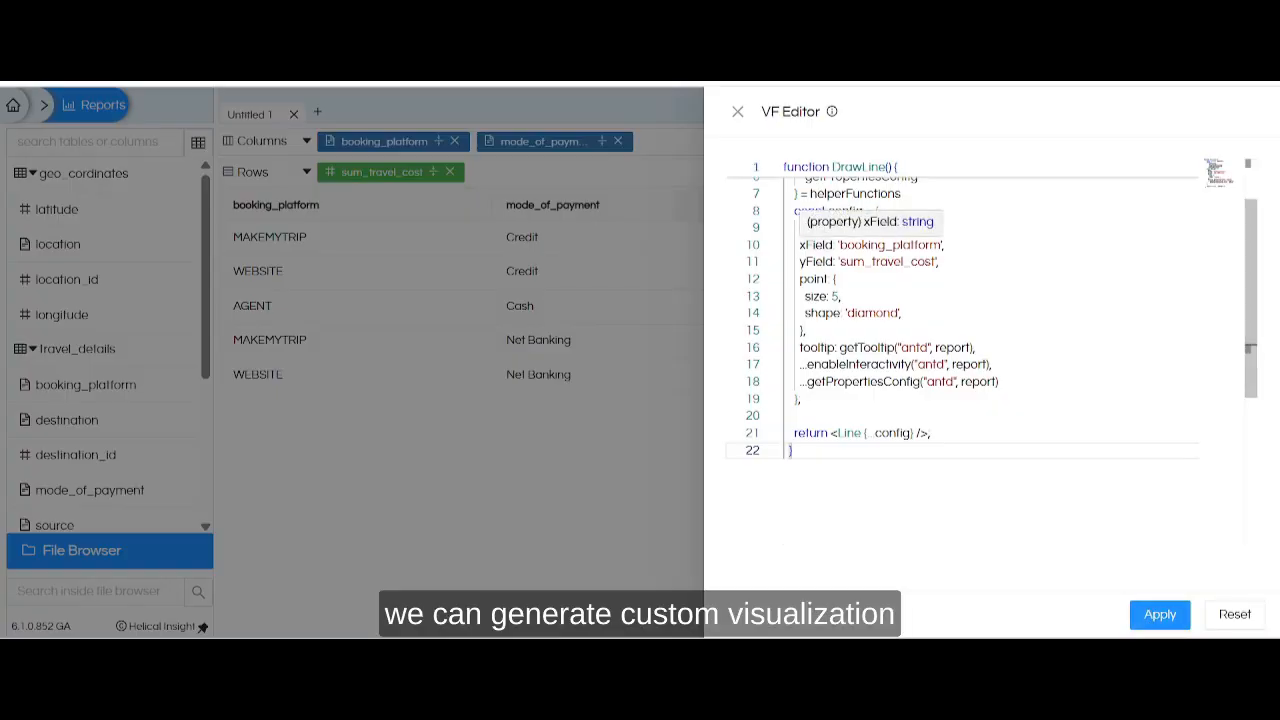
pyautogui.moveTo(800, 244); pyautogui.dragTo(940, 261)
pyautogui.click(943, 262)
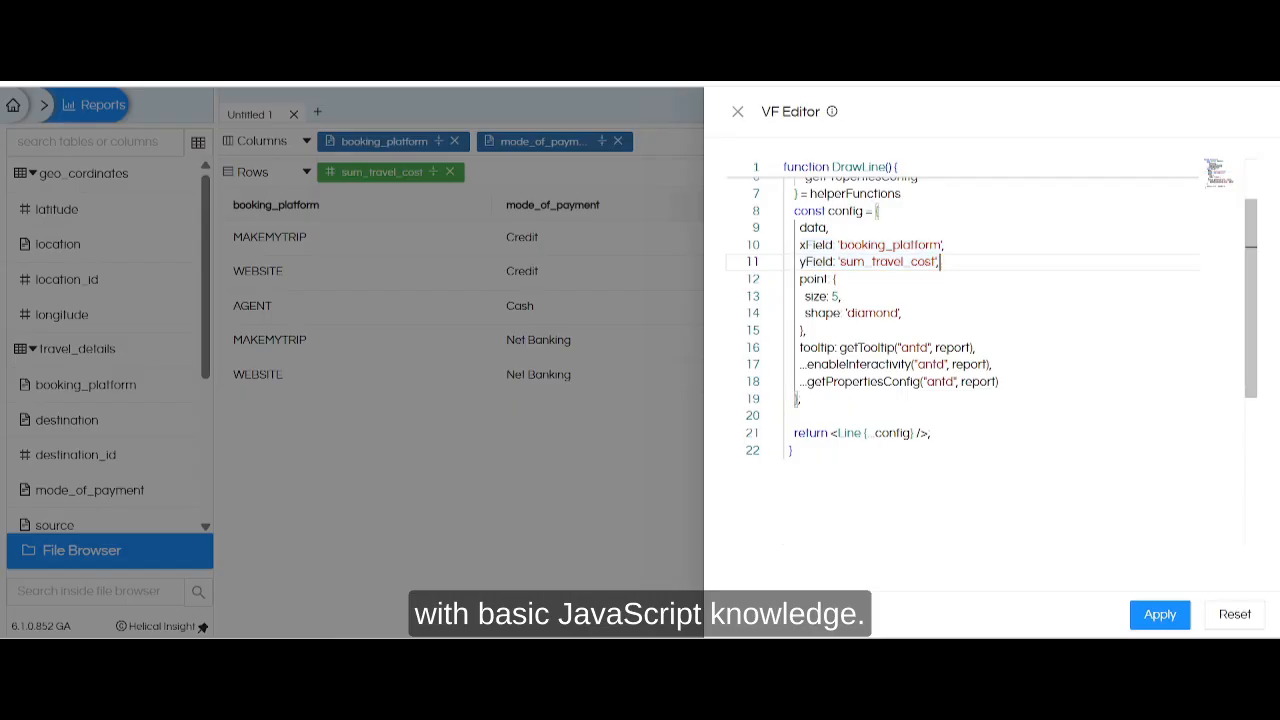
pyautogui.click(1155, 615)
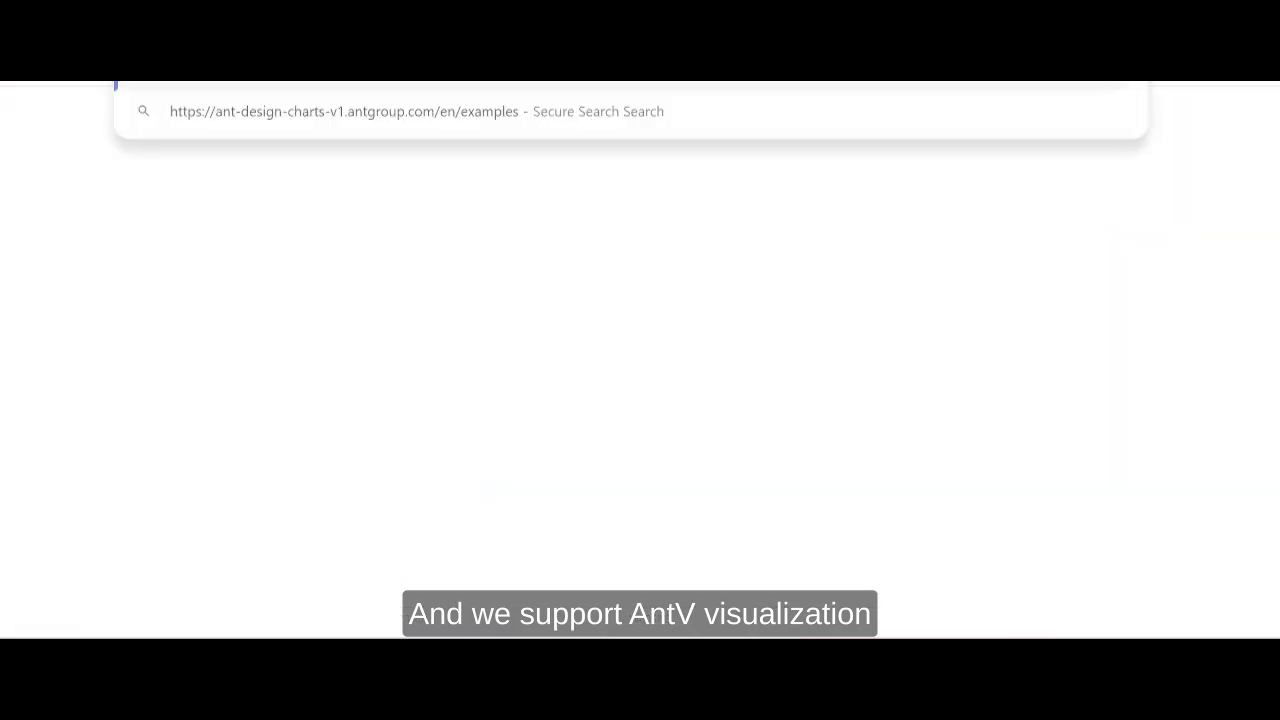
pyautogui.press('Return')
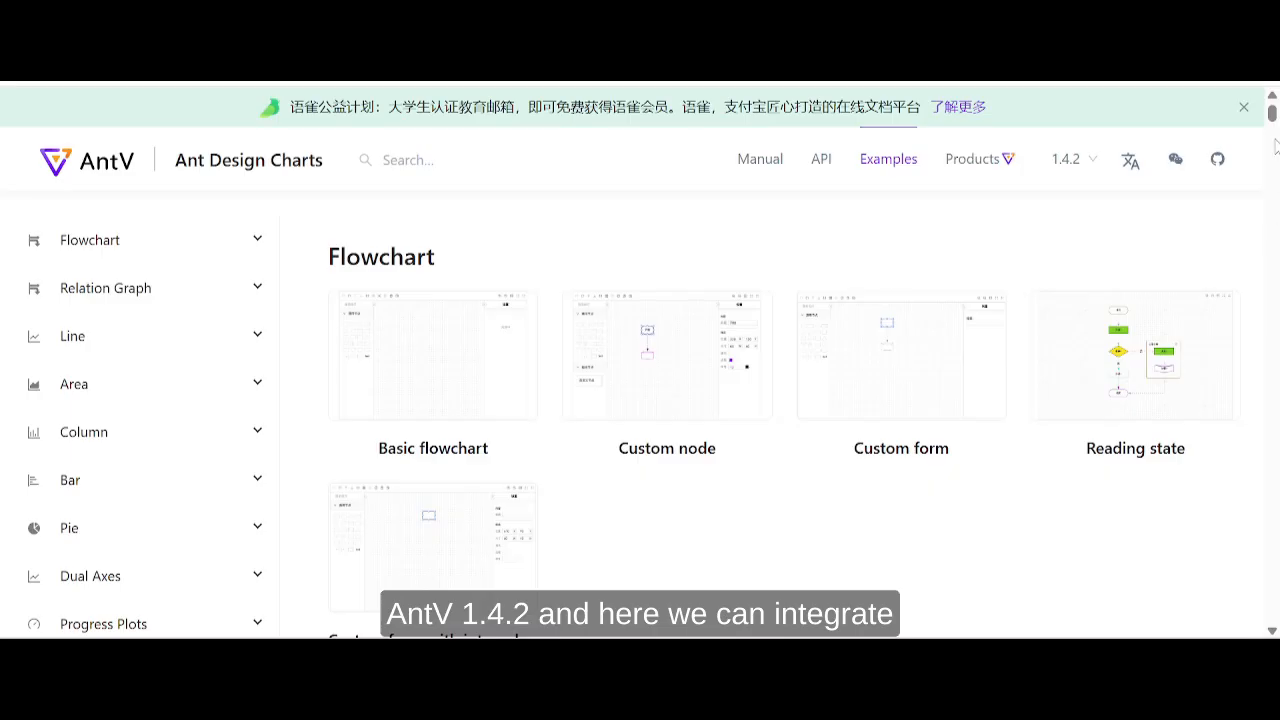
pyautogui.moveTo(1273, 118); pyautogui.dragTo(1275, 340)
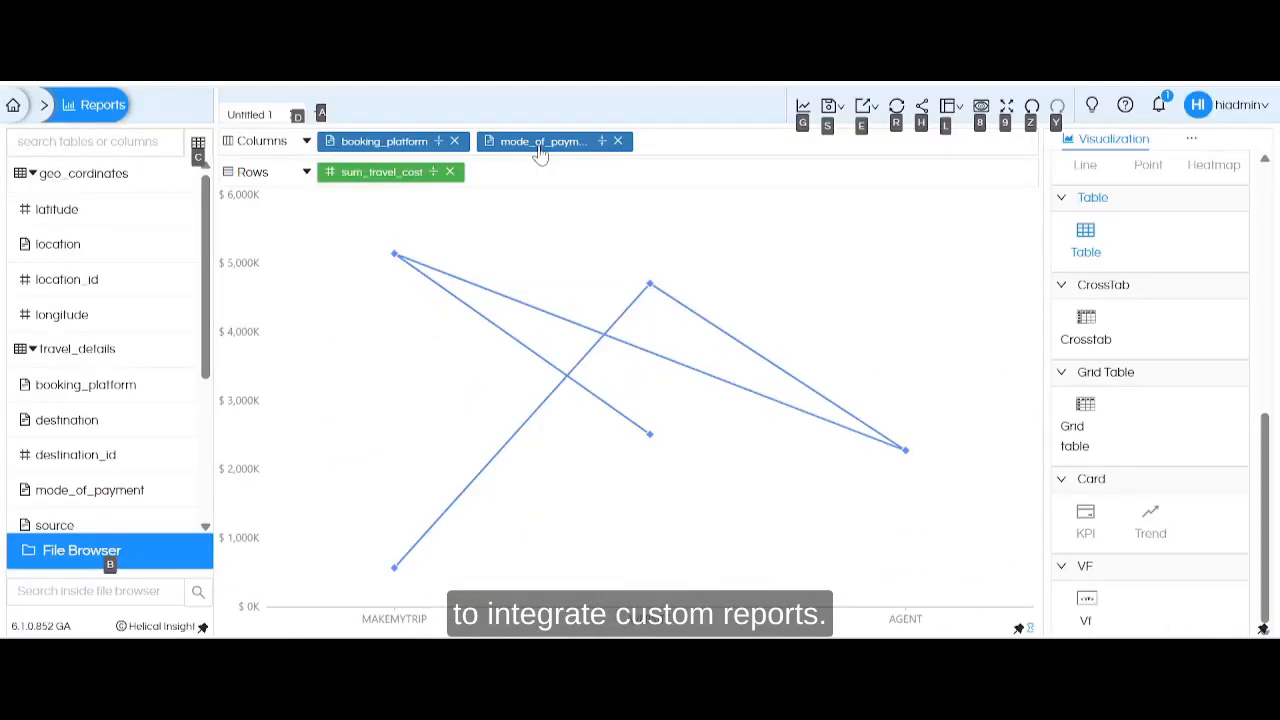
# Return to the custom line chart report and dismiss the Windows Update notification.
pyautogui.click(1004, 375)
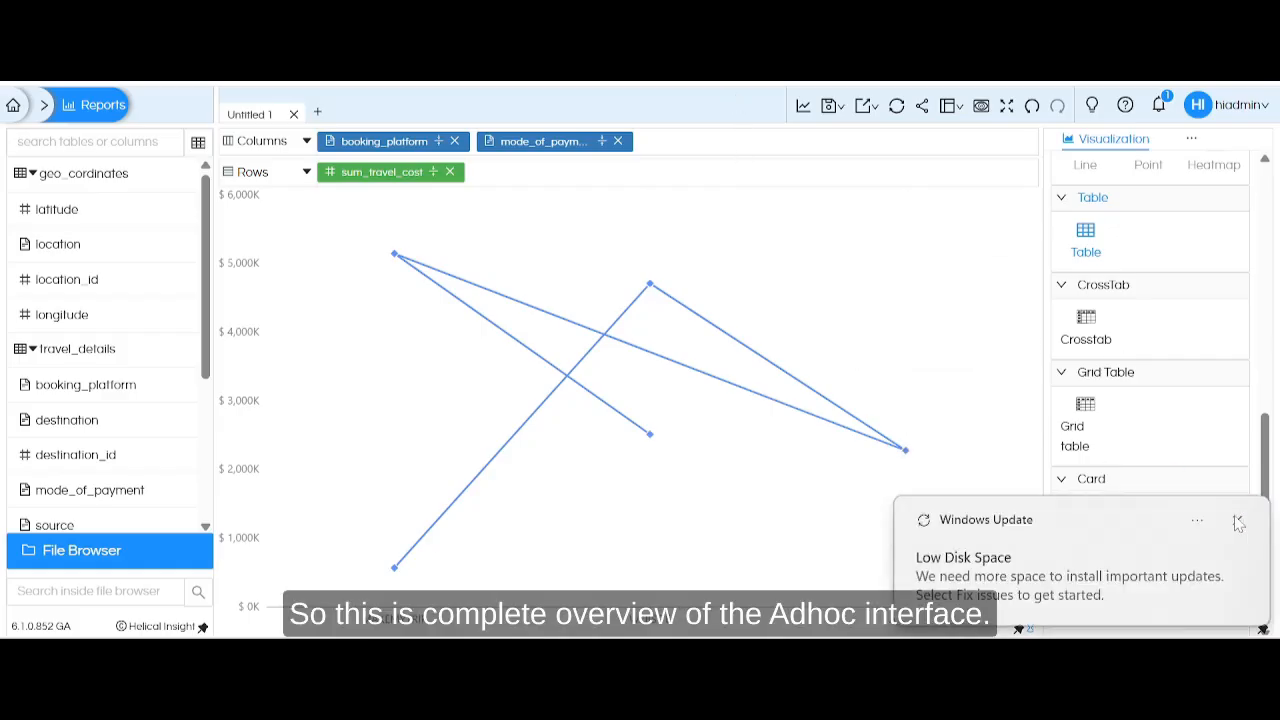
pyautogui.click(1236, 518)
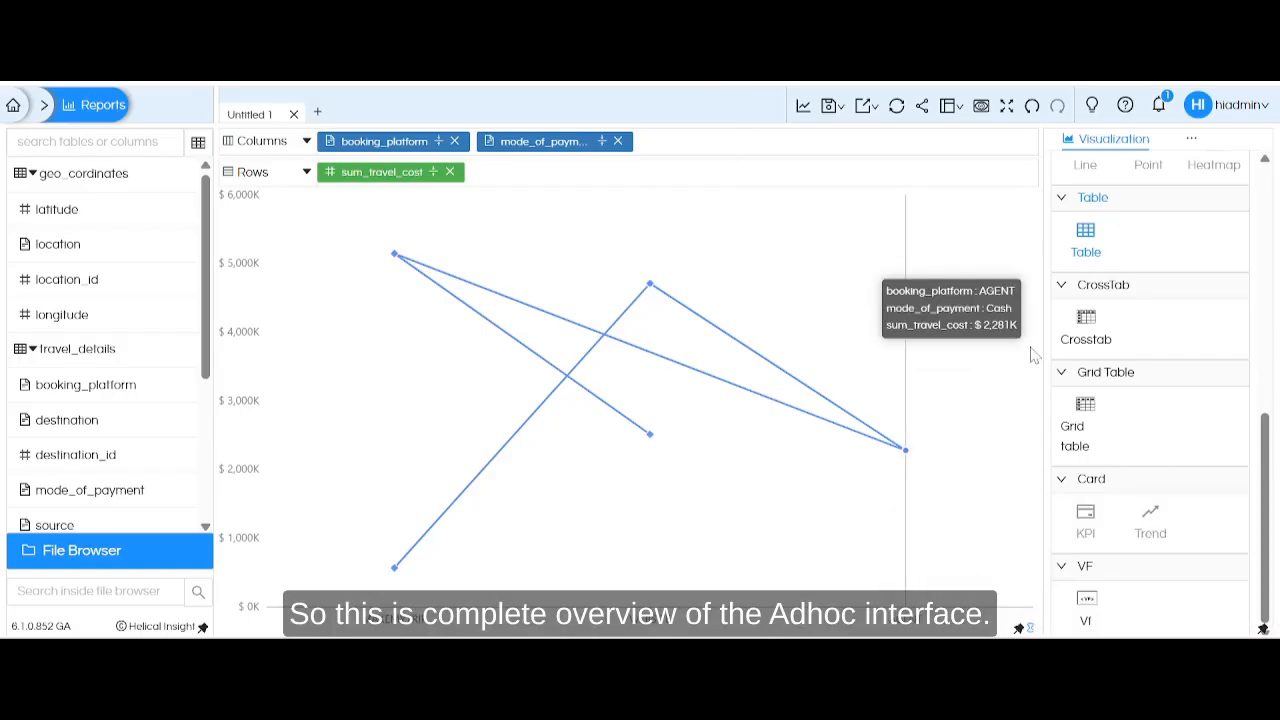